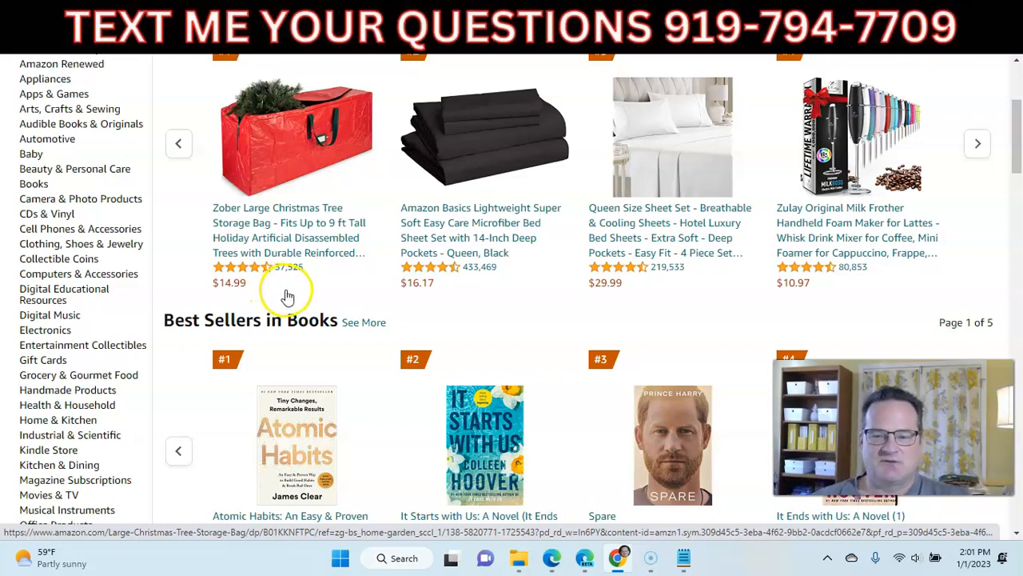
Browse the Amazon best sellers down to the Sports & Outdoors products, including the Fitbit Charge 5.
scroll(287, 297, down, 7)
scroll(362, 260, down, 5)
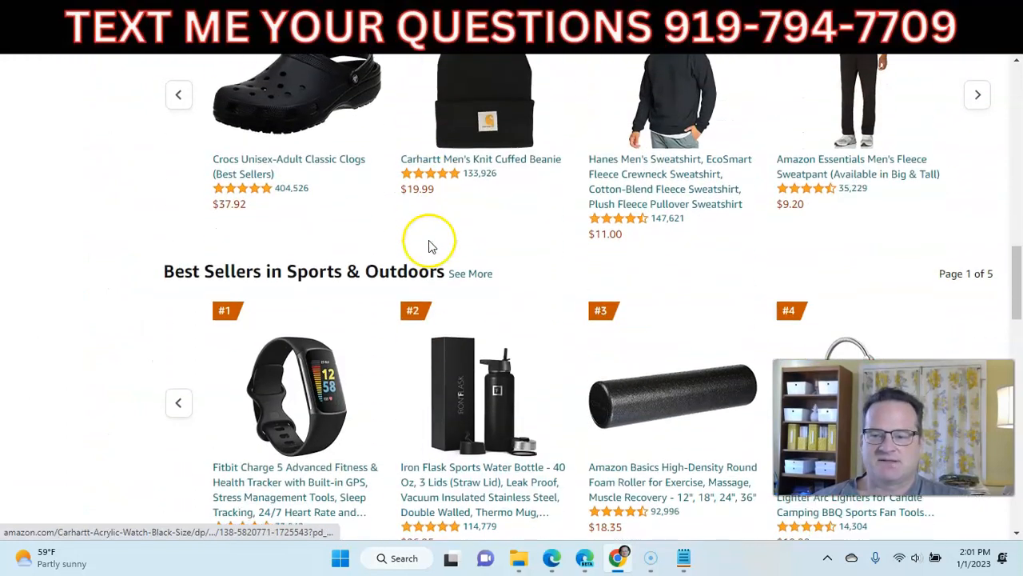
scroll(428, 245, down, 3)
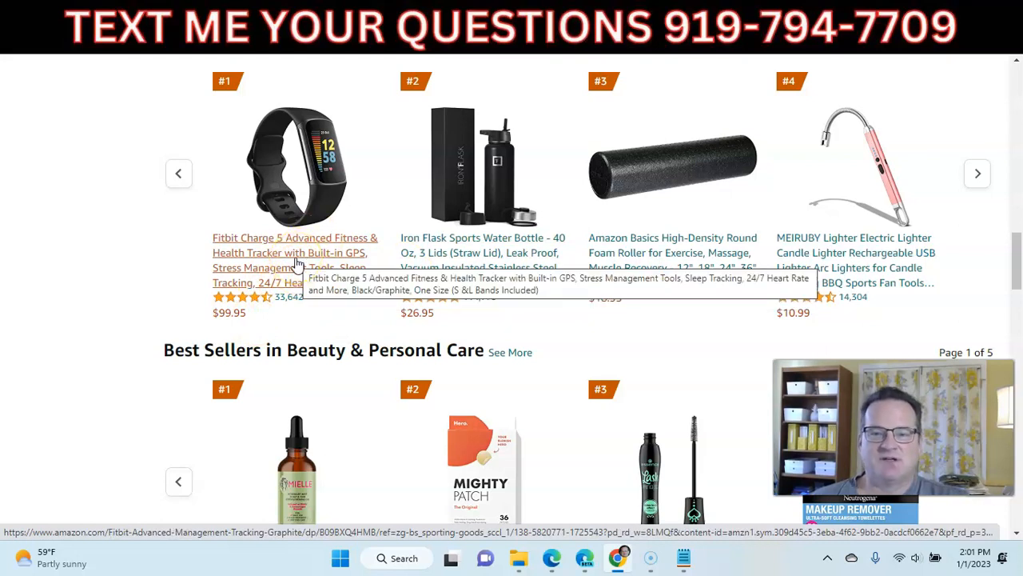
Switch to the outline document and highlight in turn the niche, affiliate product and script items of the list.
click(212, 23)
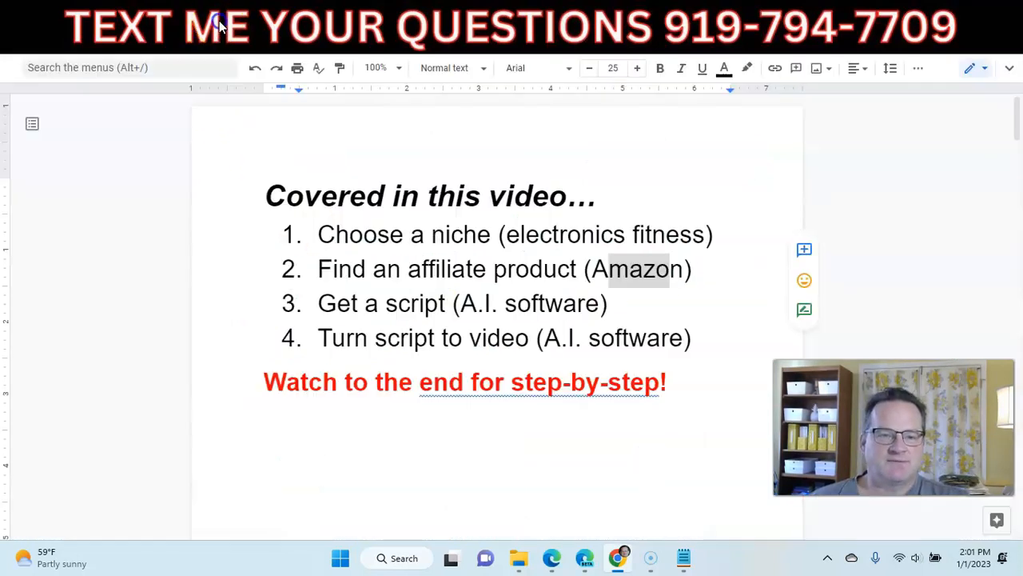
drag(505, 234, 710, 240)
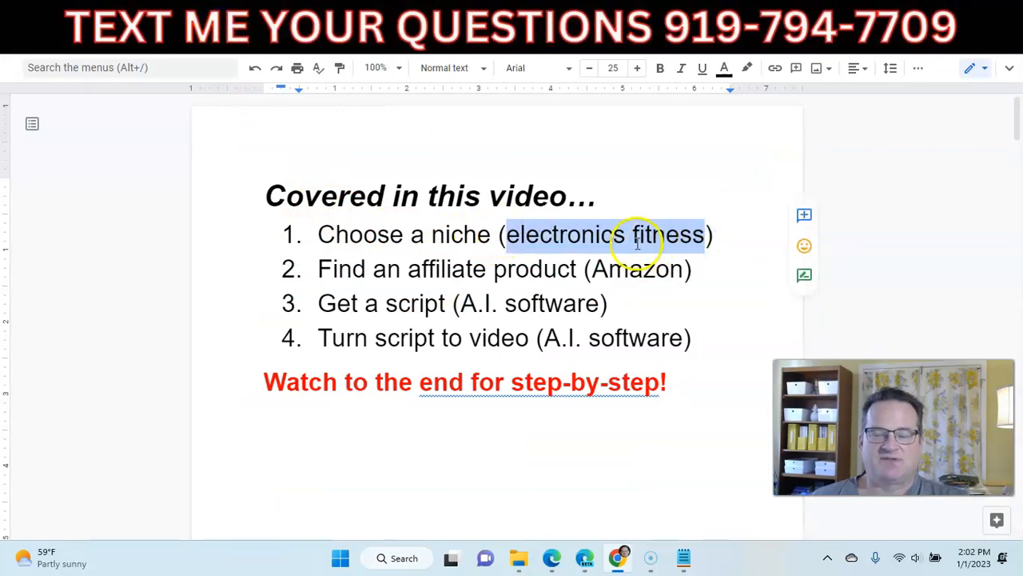
drag(543, 268, 670, 268)
drag(417, 305, 596, 302)
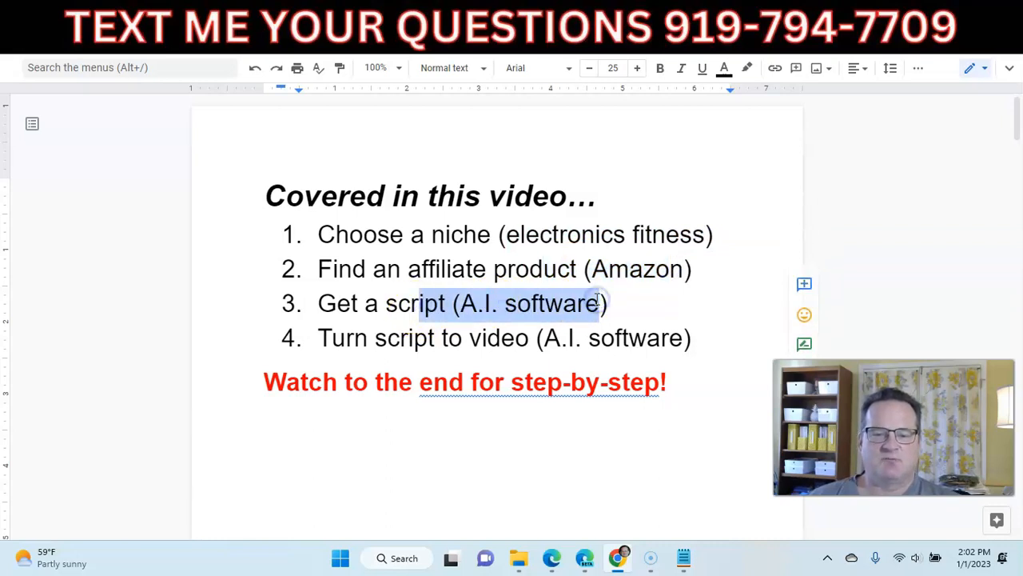
Switch to the OpenAI website and from there to an empty ChatGPT chat.
click(599, 12)
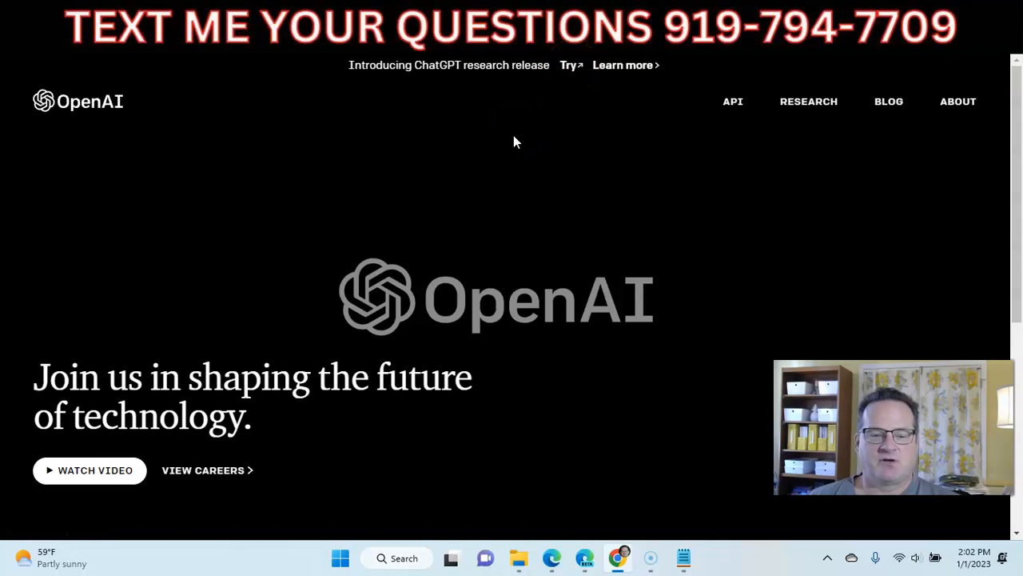
click(632, 24)
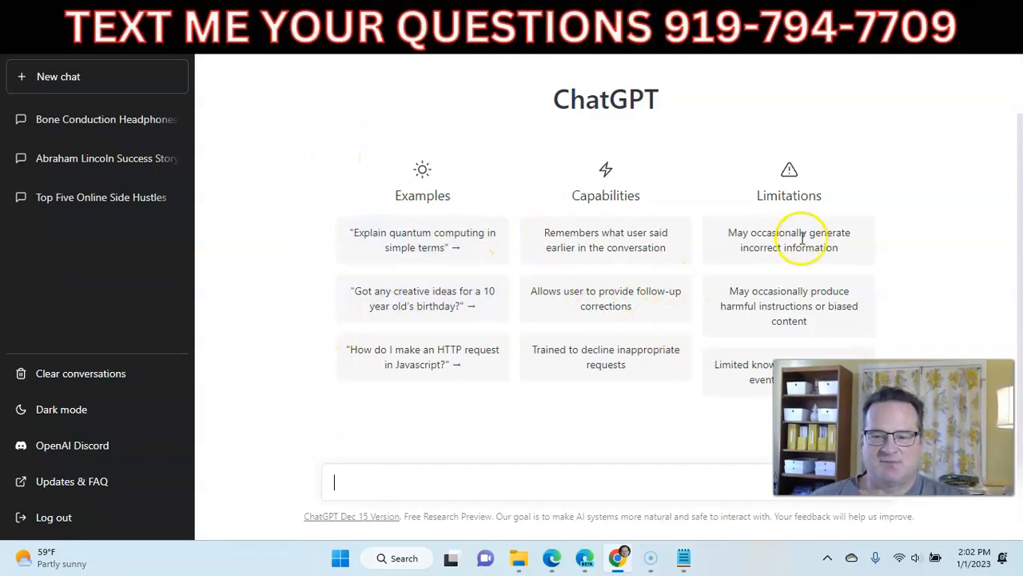
click(359, 481)
drag(894, 402, 896, 375)
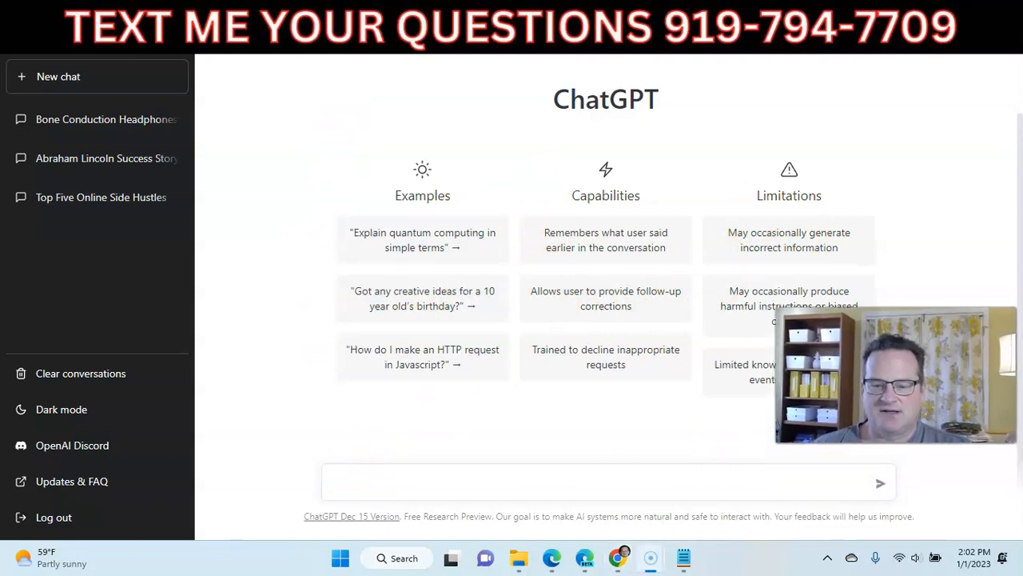
Submit the prompt "write a 500 word article about the health benefits of a wearable fitness tracker like Fitbit in a casual fun tone".
click(483, 483)
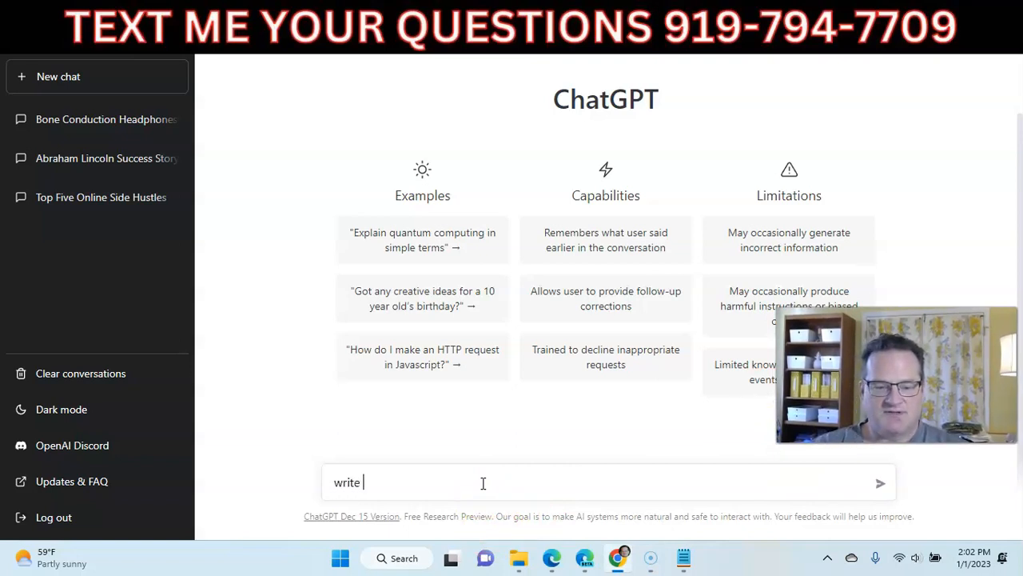
text(write a 500 w)
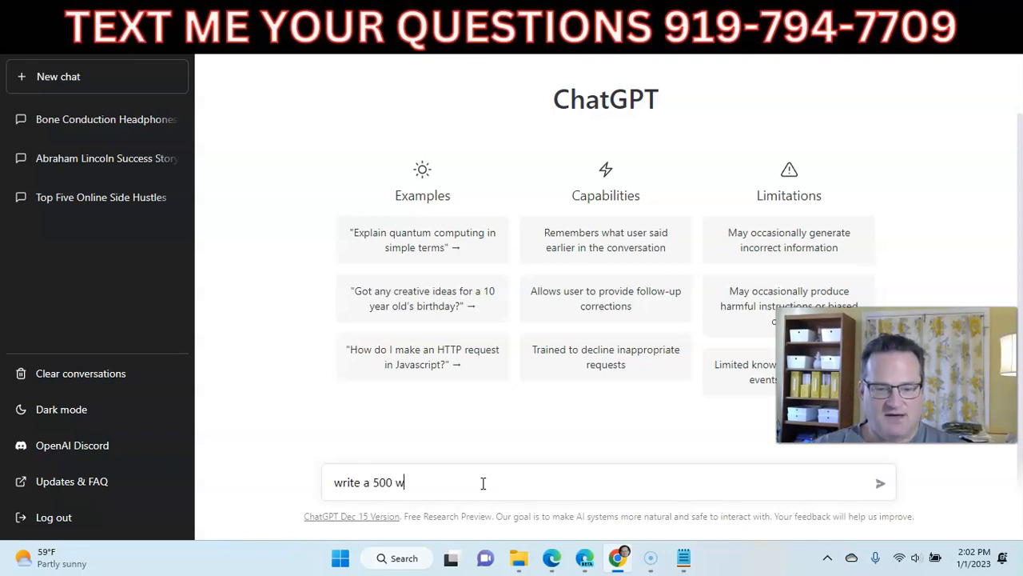
text(ord artic)
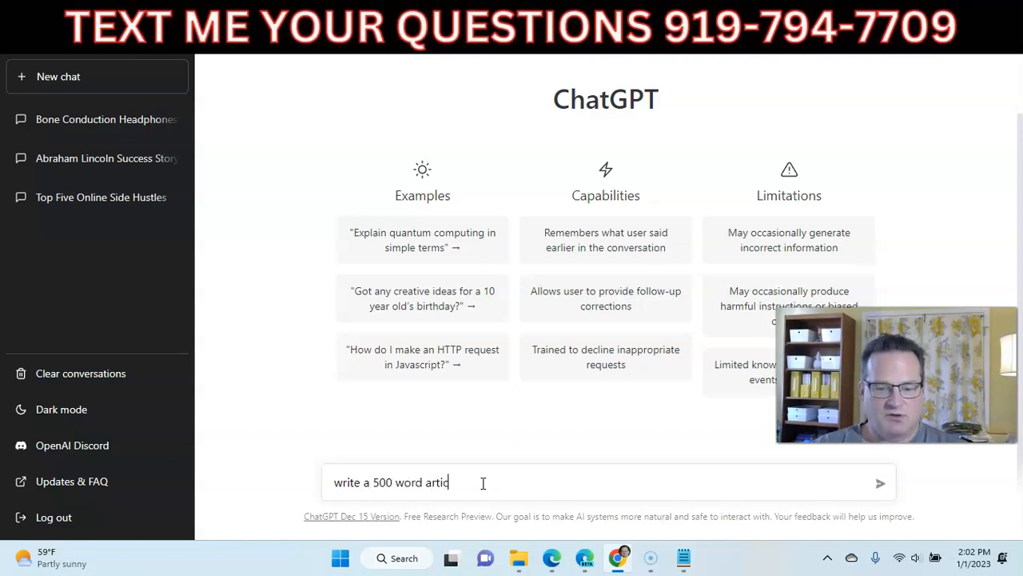
text(le about)
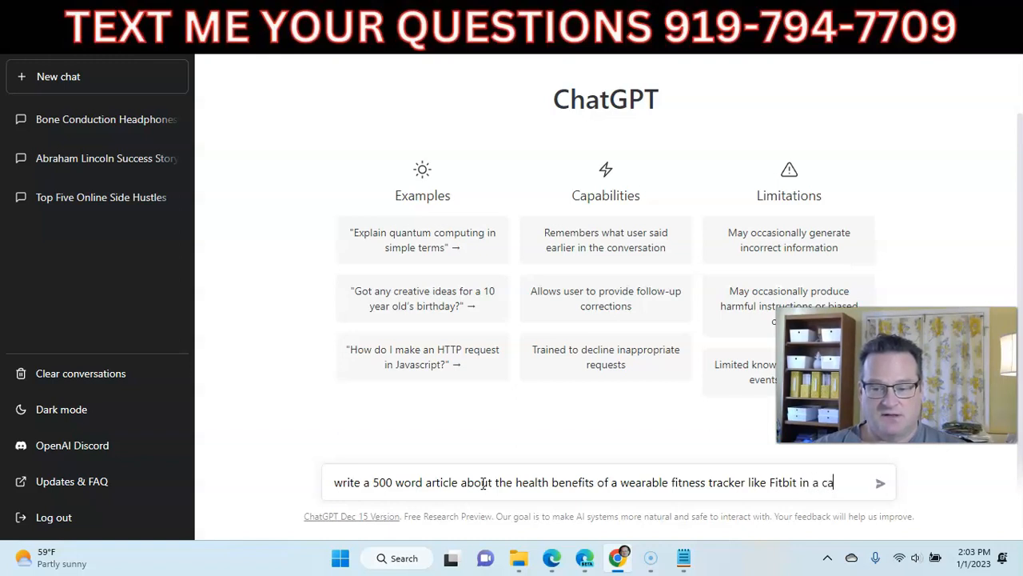
text(fun tone)
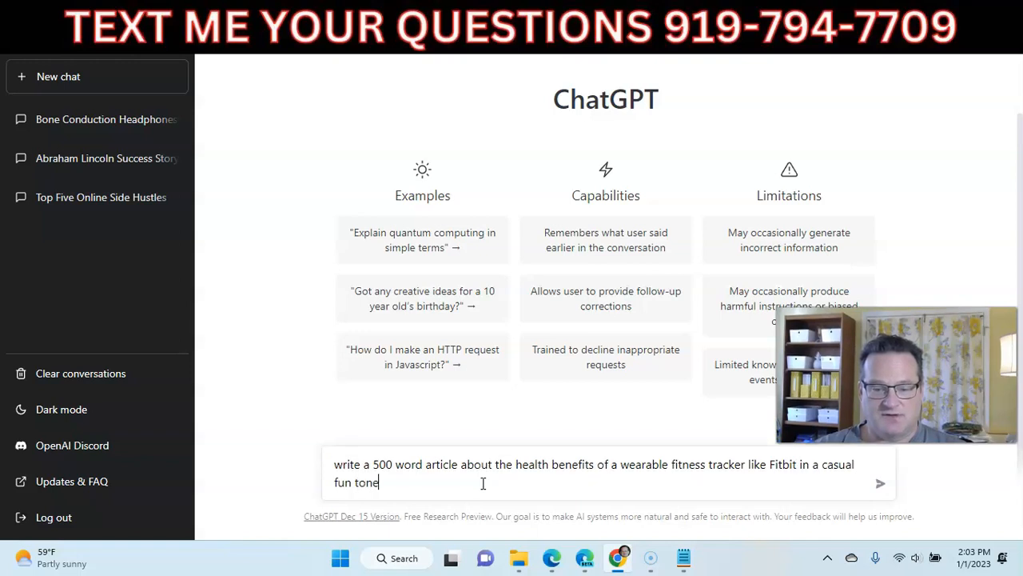
key(Return)
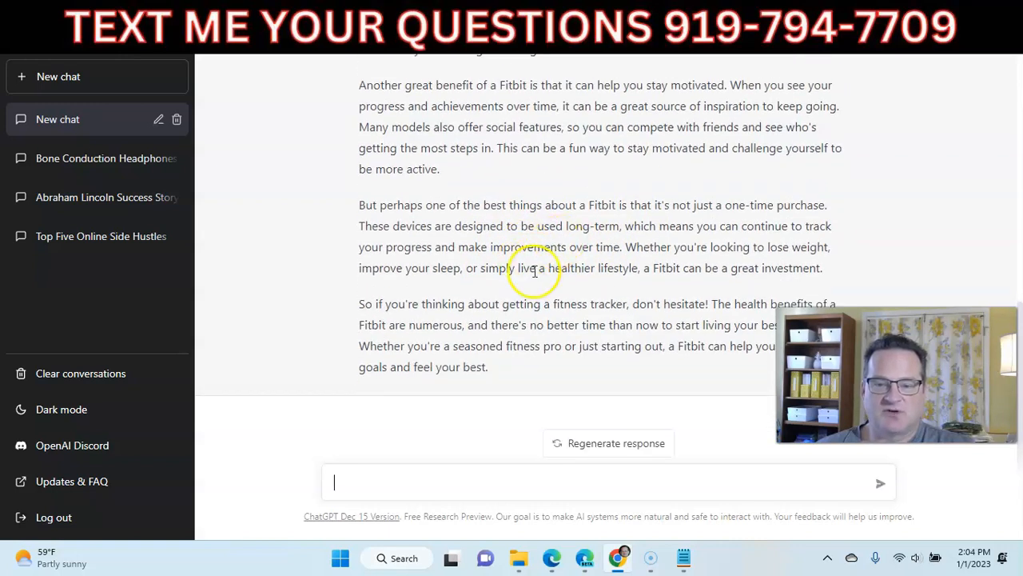
Read through the generated Fitbit article from the prompt to its closing paragraph.
scroll(500, 327, up, 4)
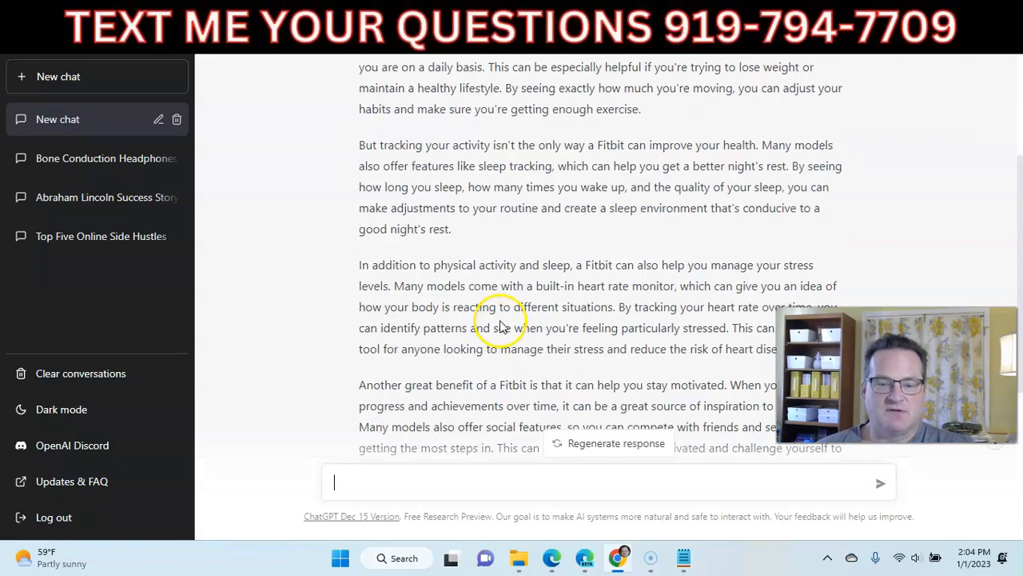
scroll(500, 323, up, 3)
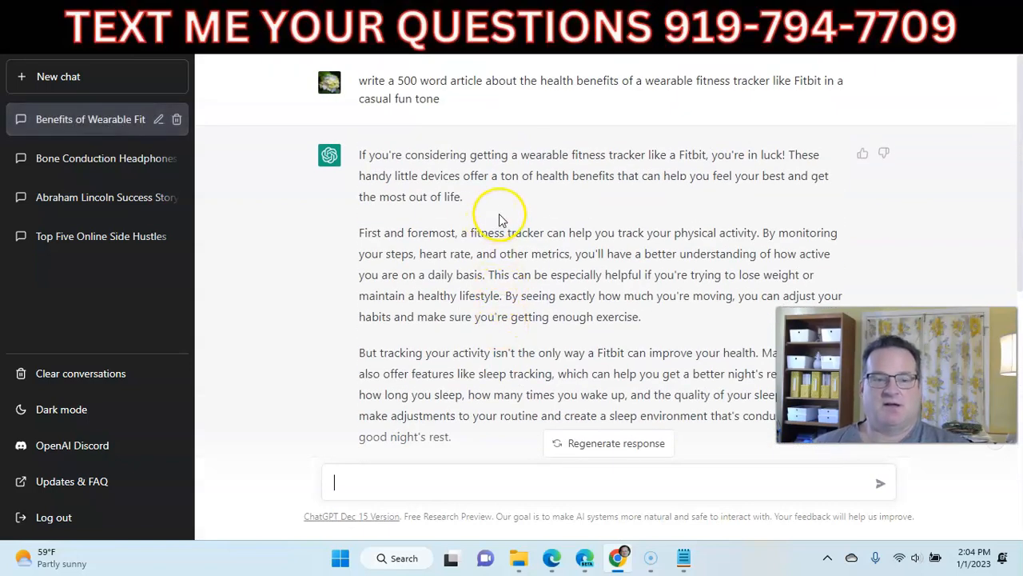
scroll(497, 218, down, 8)
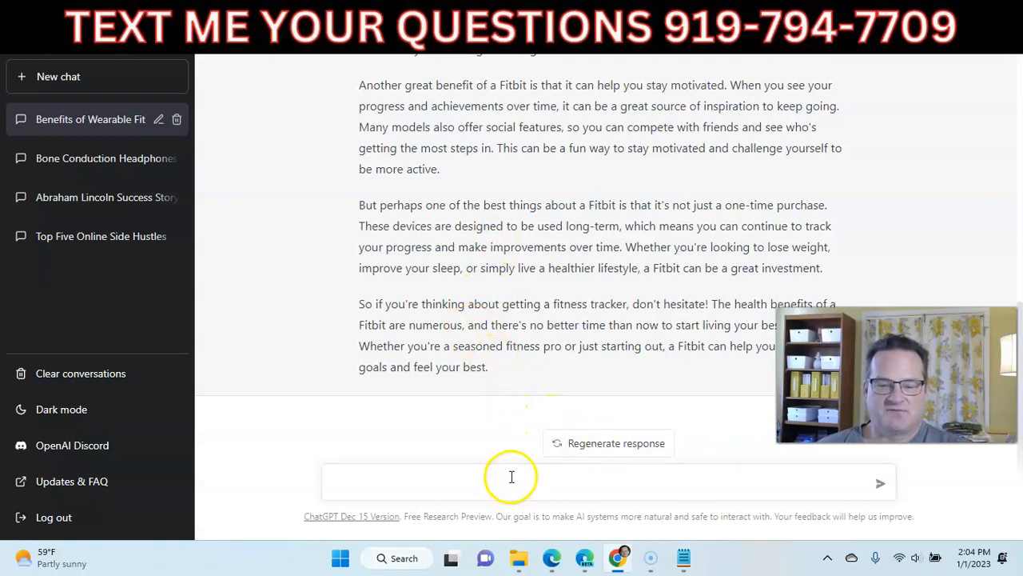
scroll(479, 327, up, 8)
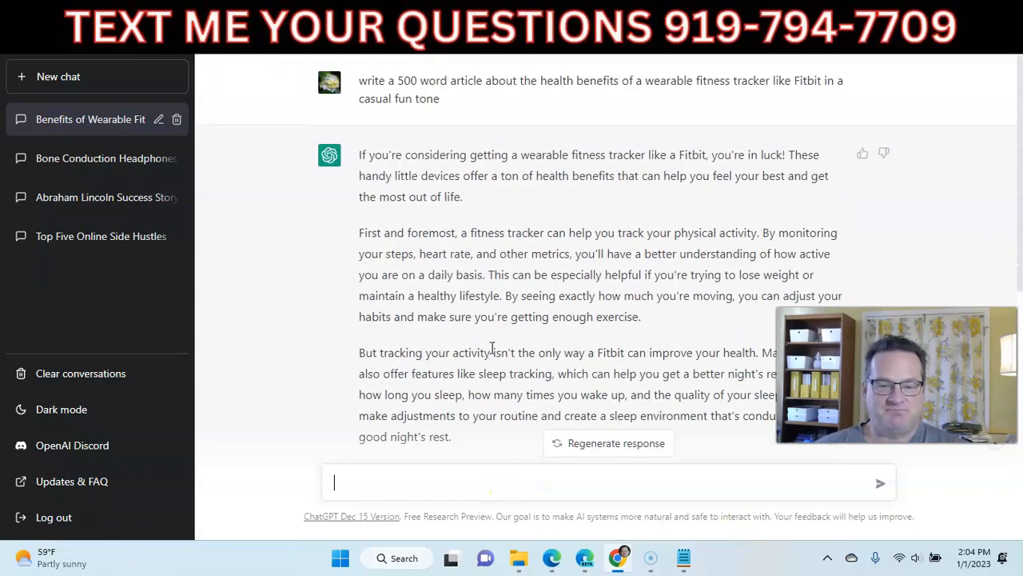
scroll(491, 347, down, 10)
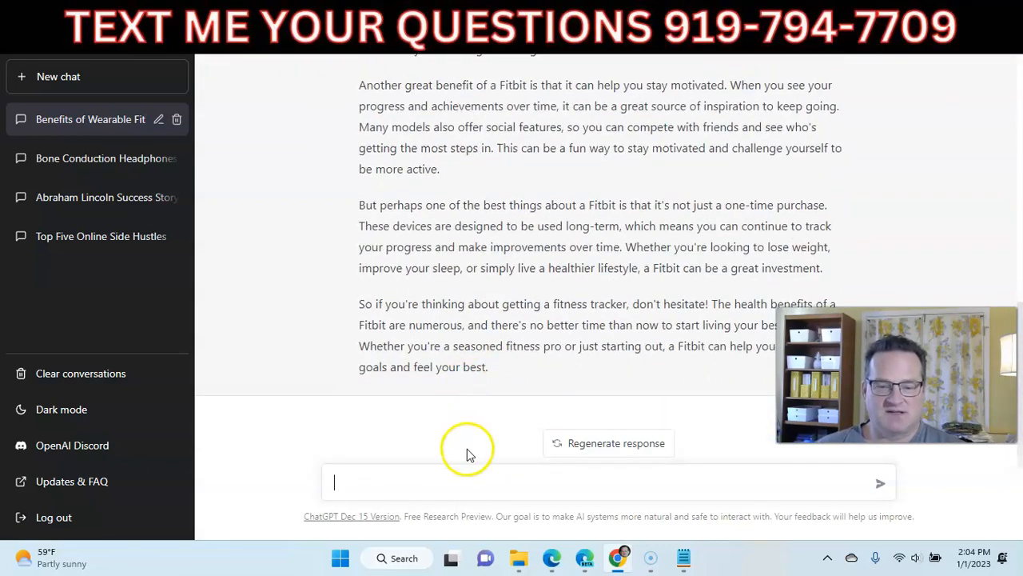
click(471, 476)
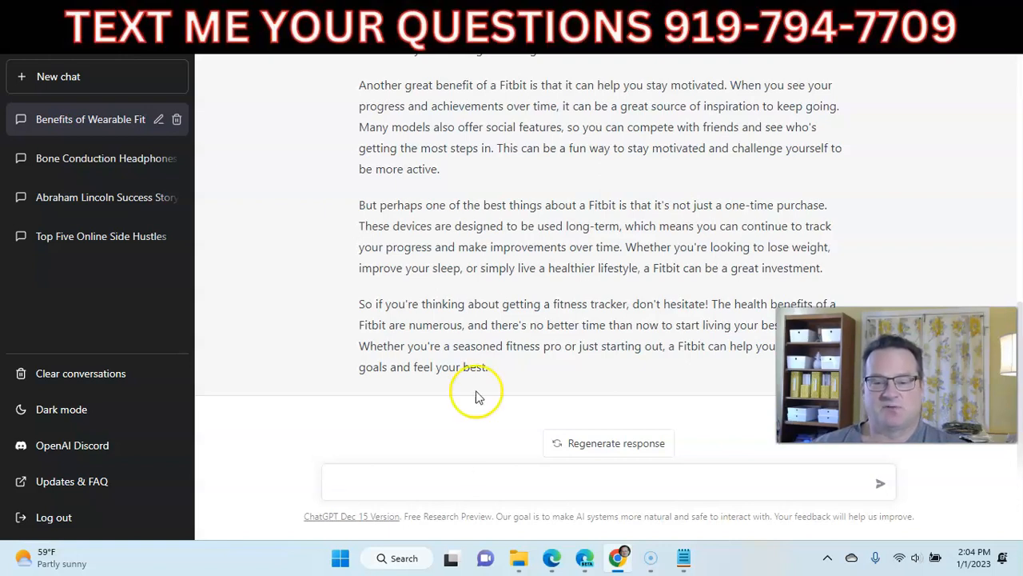
scroll(473, 313, up, 6)
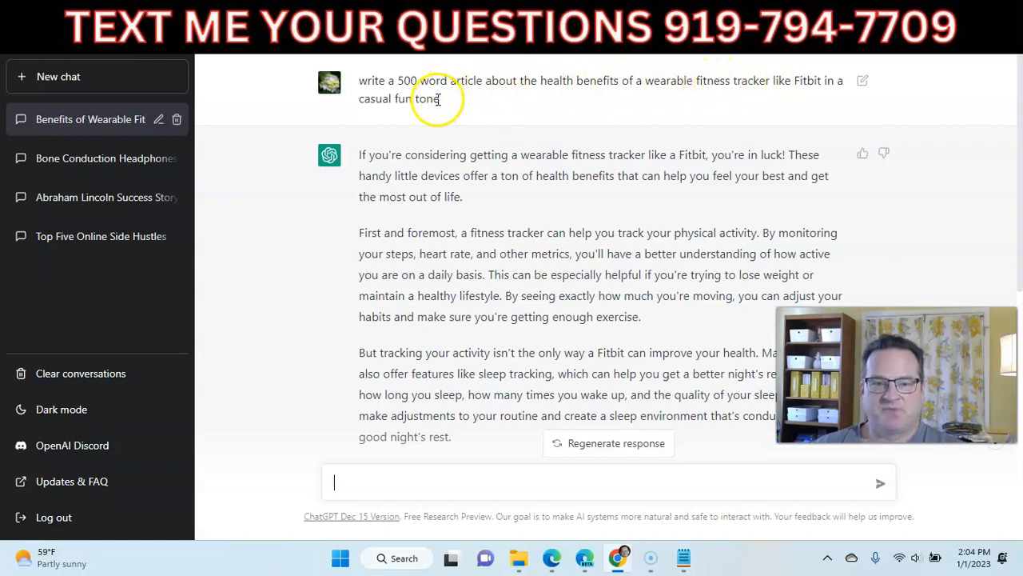
scroll(439, 204, down, 5)
scroll(435, 215, down, 2)
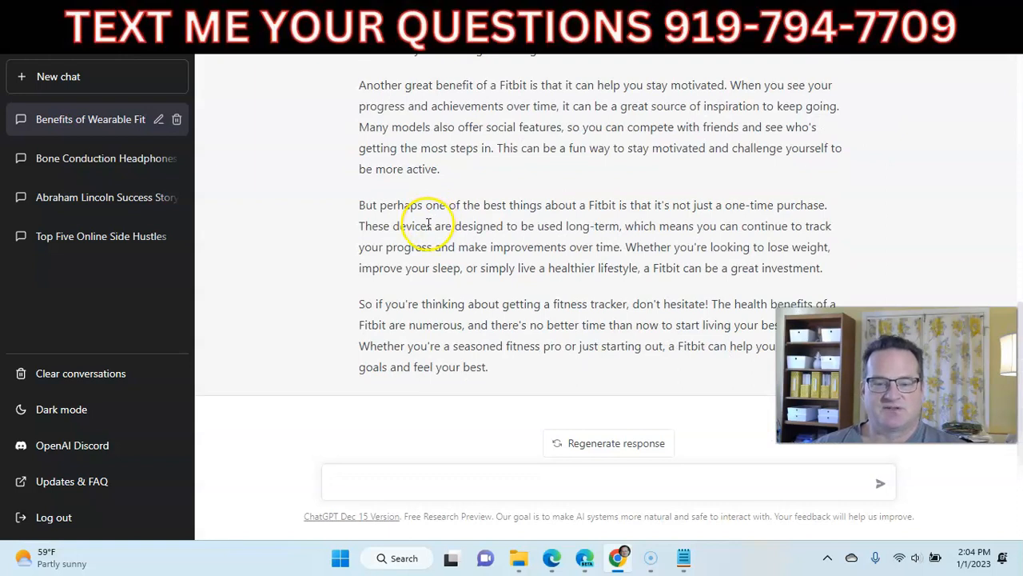
scroll(430, 224, up, 6)
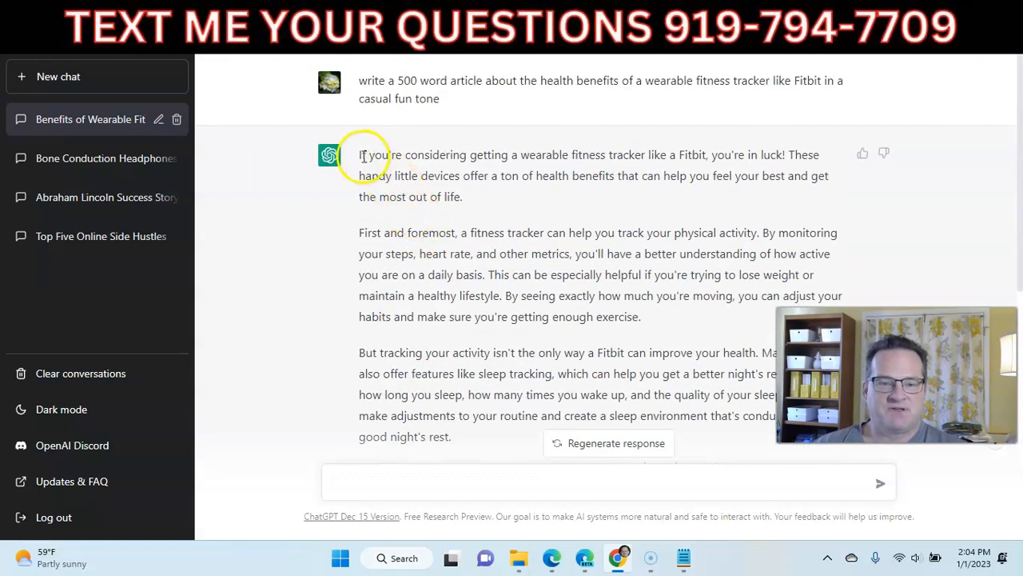
Copy the whole generated Fitbit article and paste it into the Premium Search text box on Copyscape.
drag(359, 155, 492, 361)
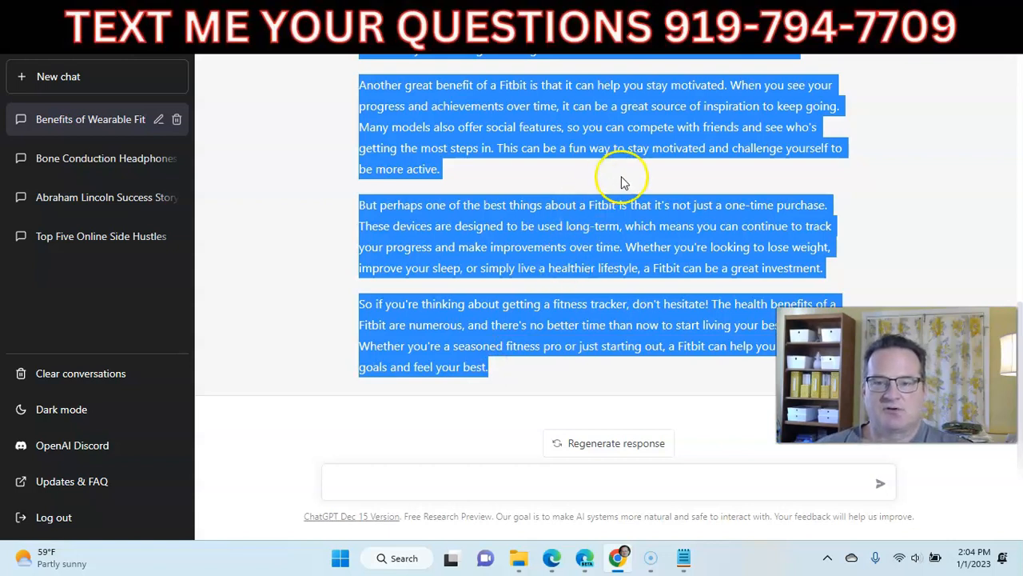
click(698, 16)
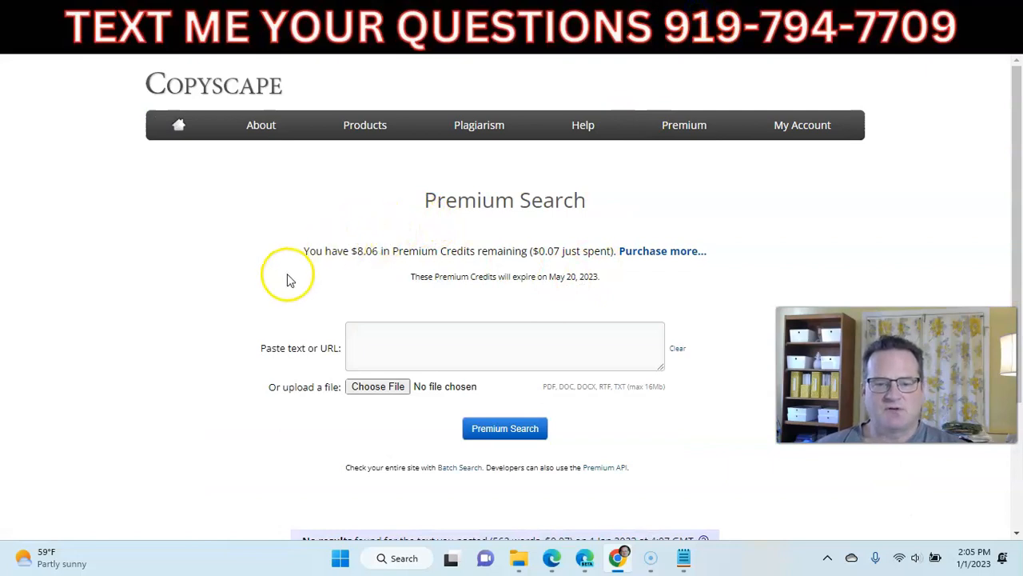
click(402, 341)
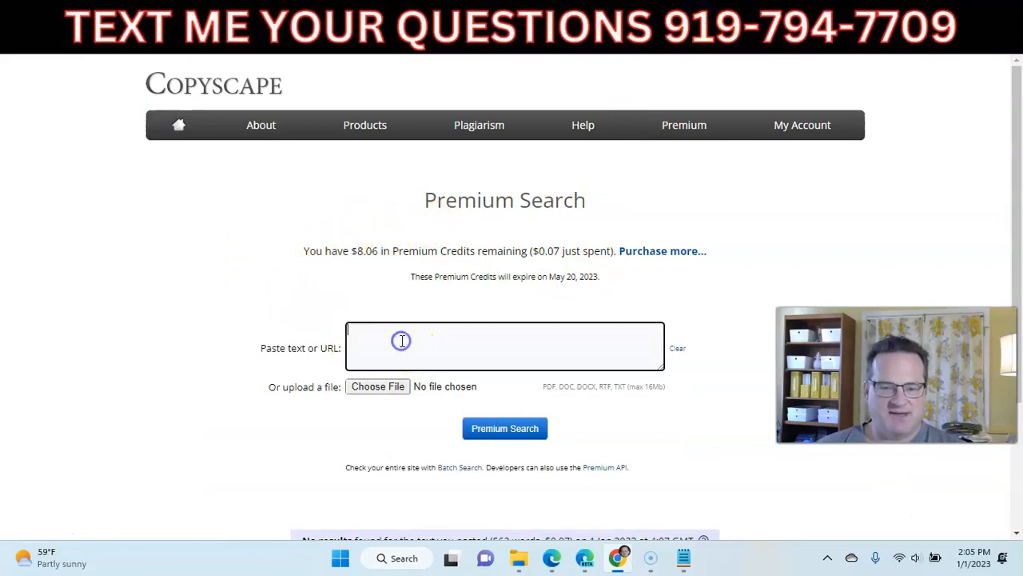
key(ctrl+v)
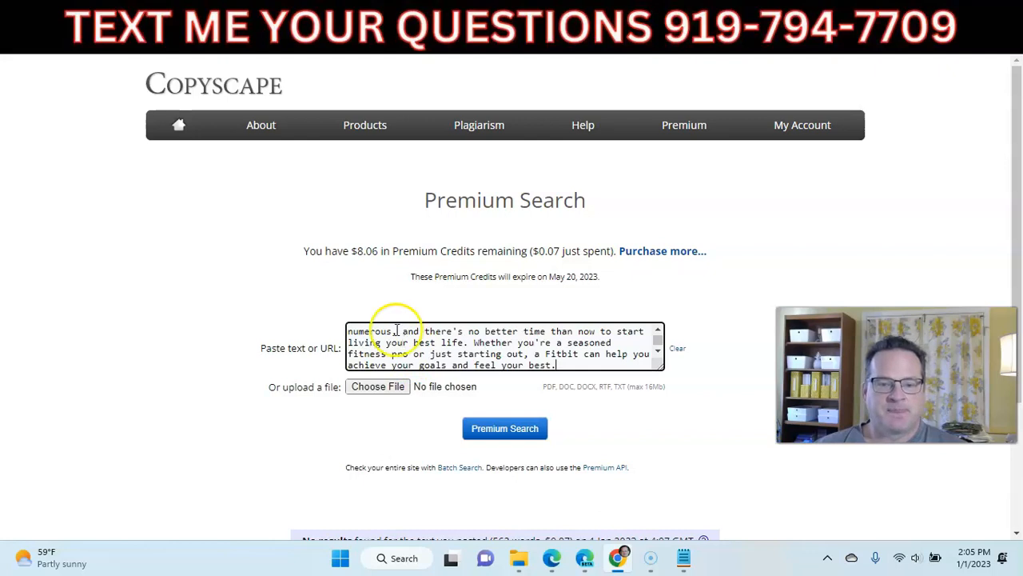
drag(378, 253, 367, 254)
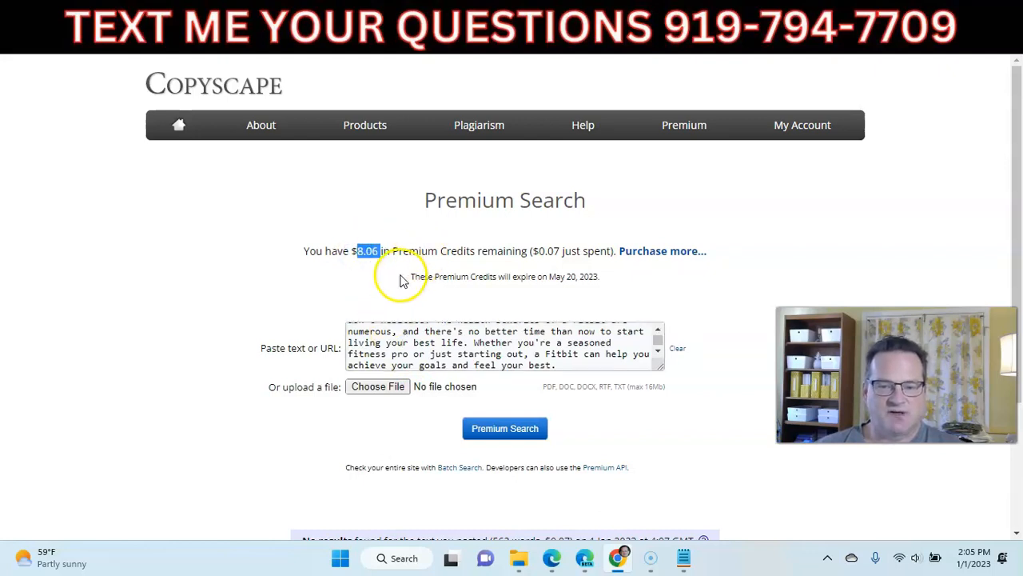
Try to run the Premium Search on the pasted article text.
click(502, 430)
click(574, 293)
click(602, 281)
key(Return)
Paste the Fitbit article into the emptied text box again and run the Premium Search for plagiarism.
click(419, 332)
key(ctrl+v)
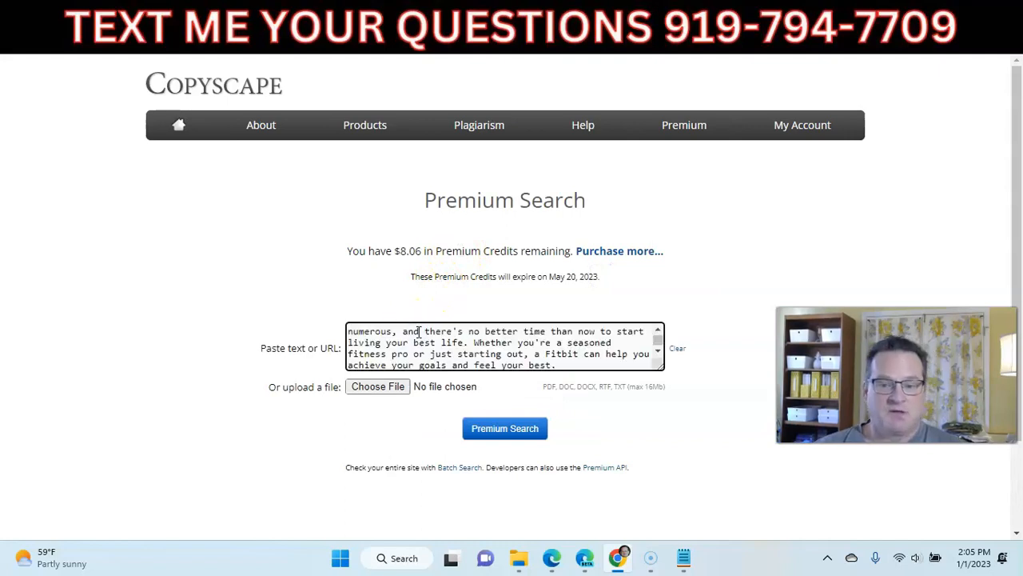
click(398, 251)
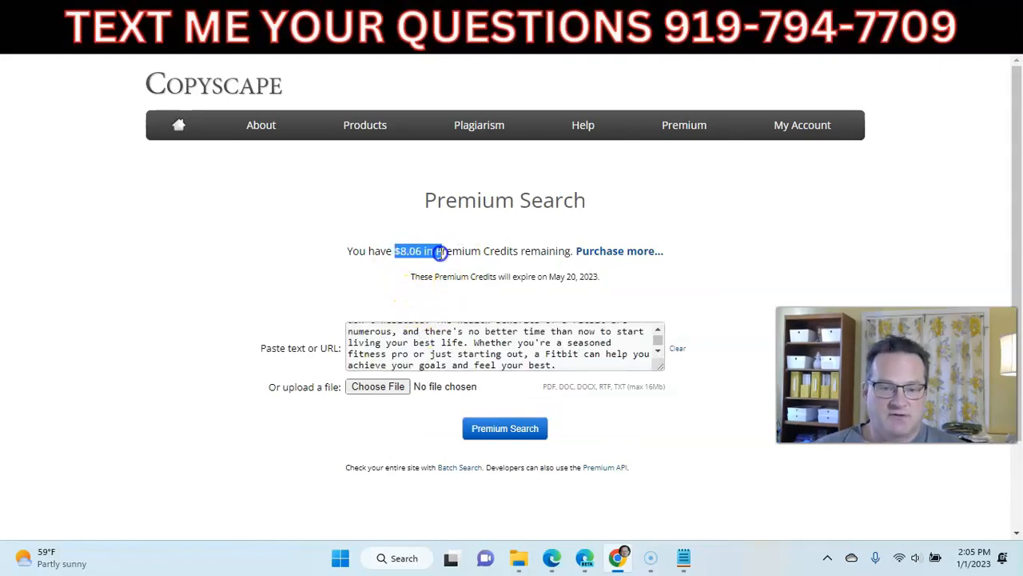
click(494, 429)
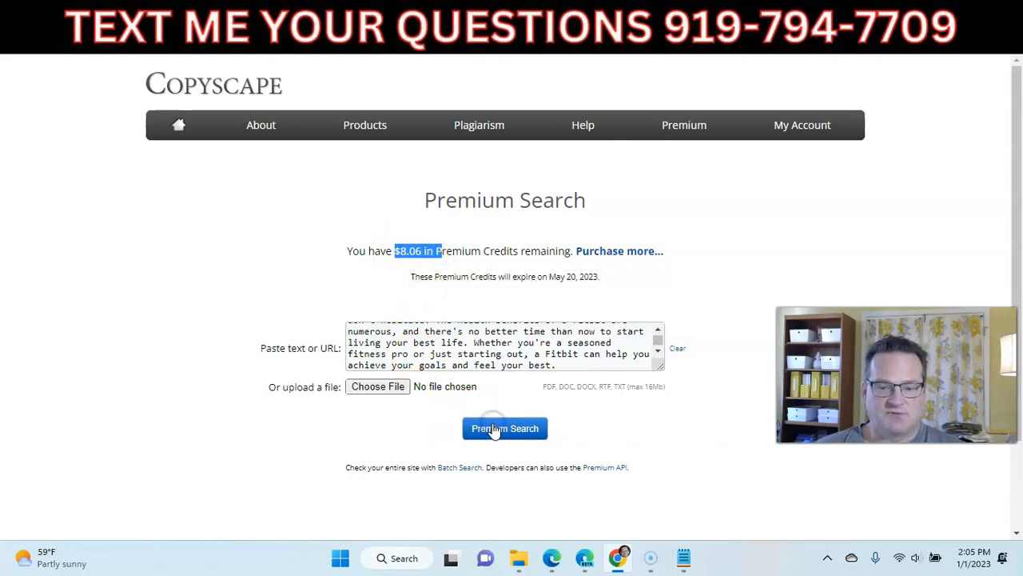
Examine the plagiarism search result and its word count below the form, and return to the ChatGPT article.
scroll(208, 335, down, 3)
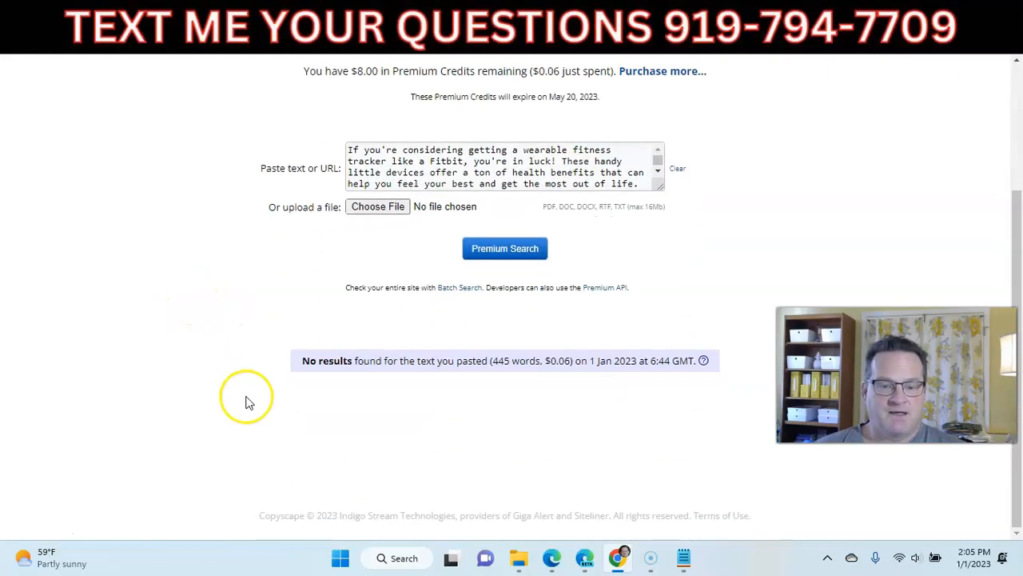
drag(298, 363, 502, 360)
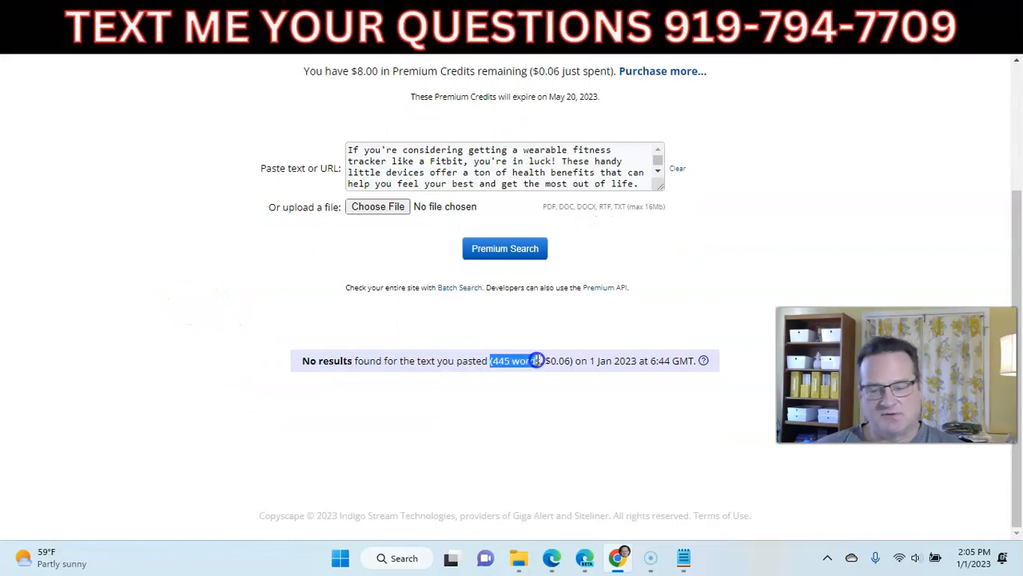
click(219, 367)
scroll(217, 364, up, 3)
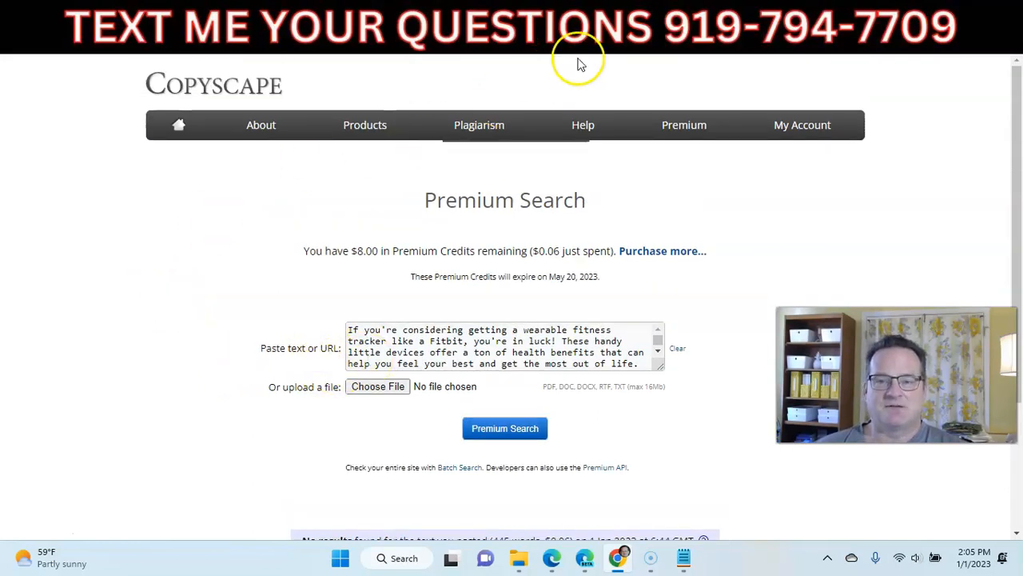
click(645, 24)
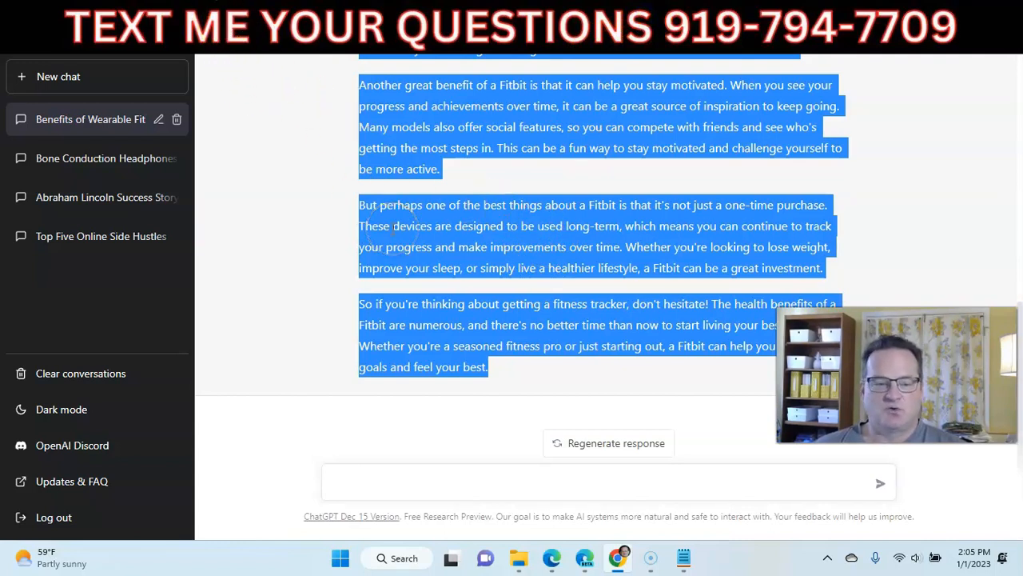
Leave the ChatGPT article and look over the Pictory home page.
click(217, 23)
click(428, 316)
drag(461, 305, 595, 304)
drag(387, 339, 669, 342)
click(750, 22)
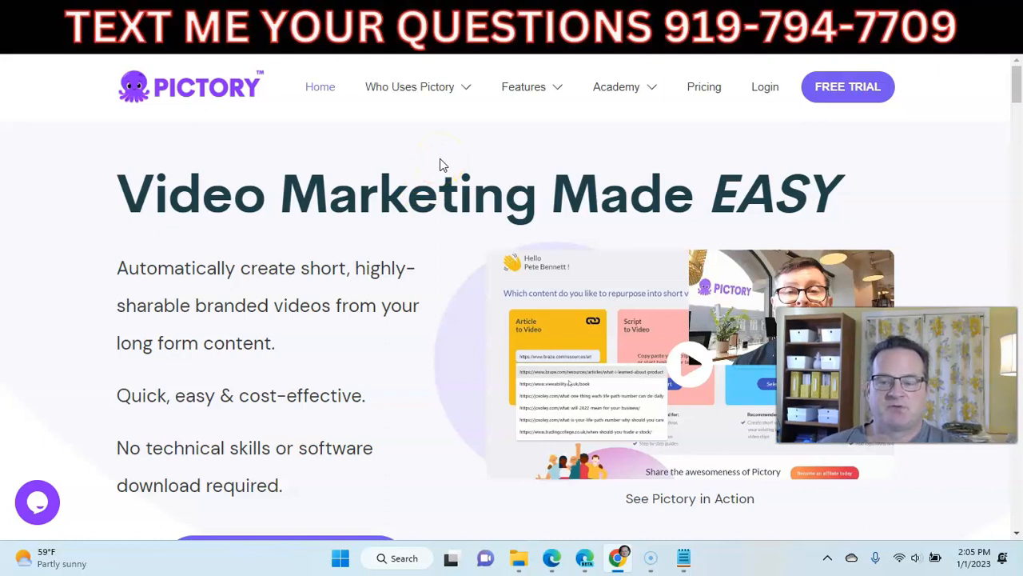
scroll(440, 161, down, 1)
scroll(441, 160, up, 1)
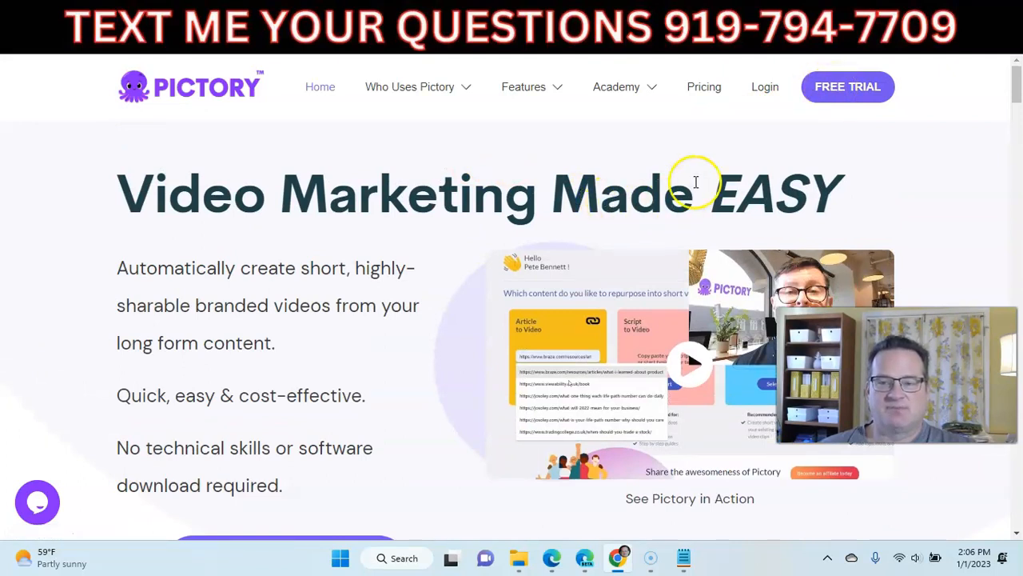
Start a Script to Video project from the Pictory dashboard and paste the Fitbit article into the script editor.
click(790, 21)
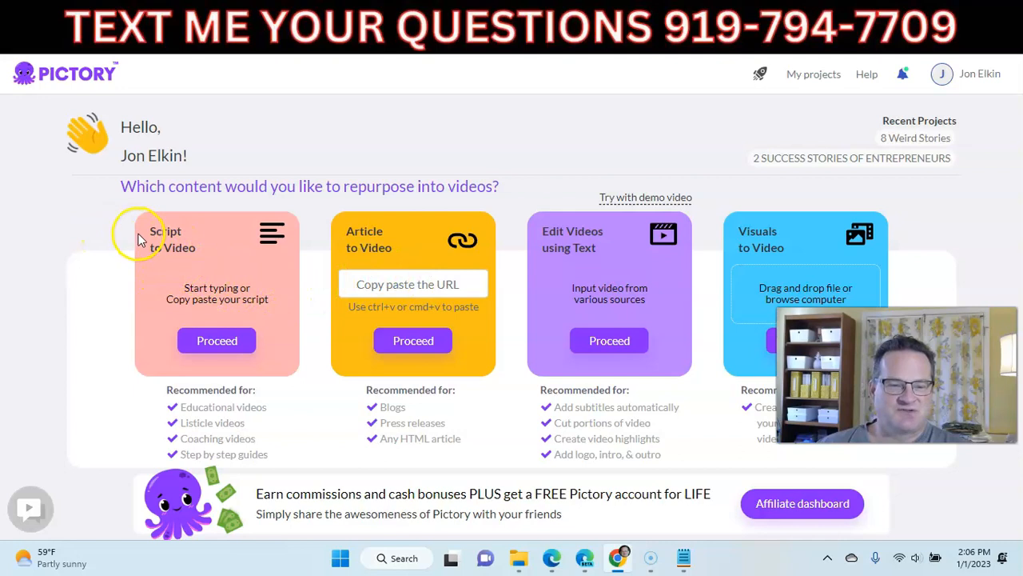
click(217, 341)
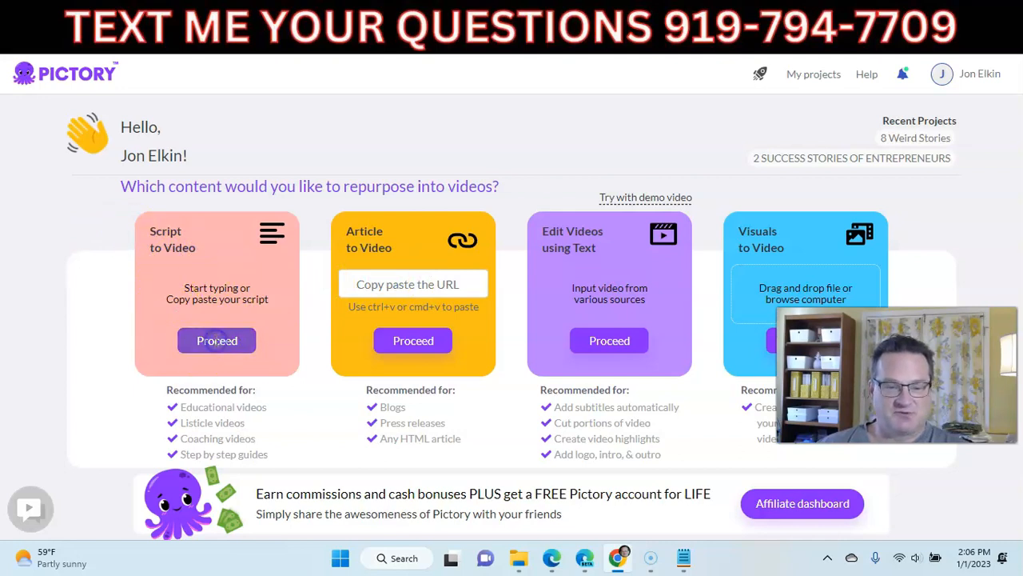
click(238, 269)
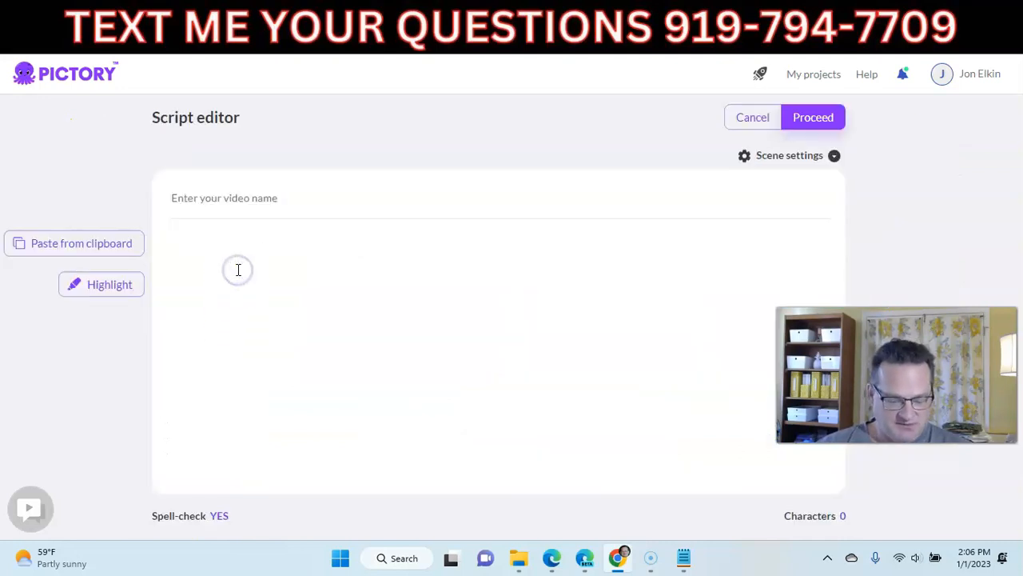
key(ctrl+v)
scroll(275, 343, up, 5)
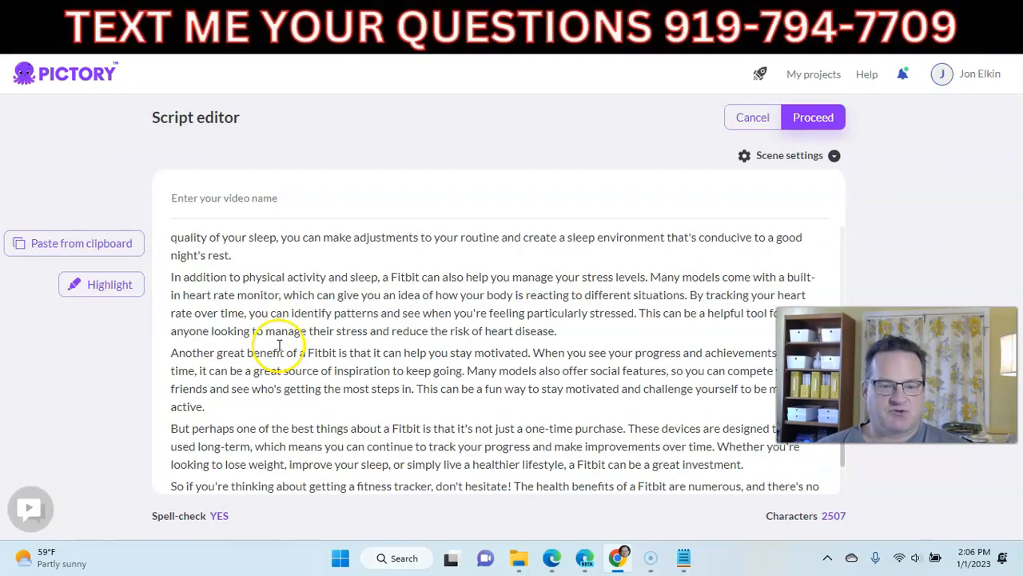
Name the video "Fitness tracker" and separate the first two sentences of the script with blank lines.
click(294, 199)
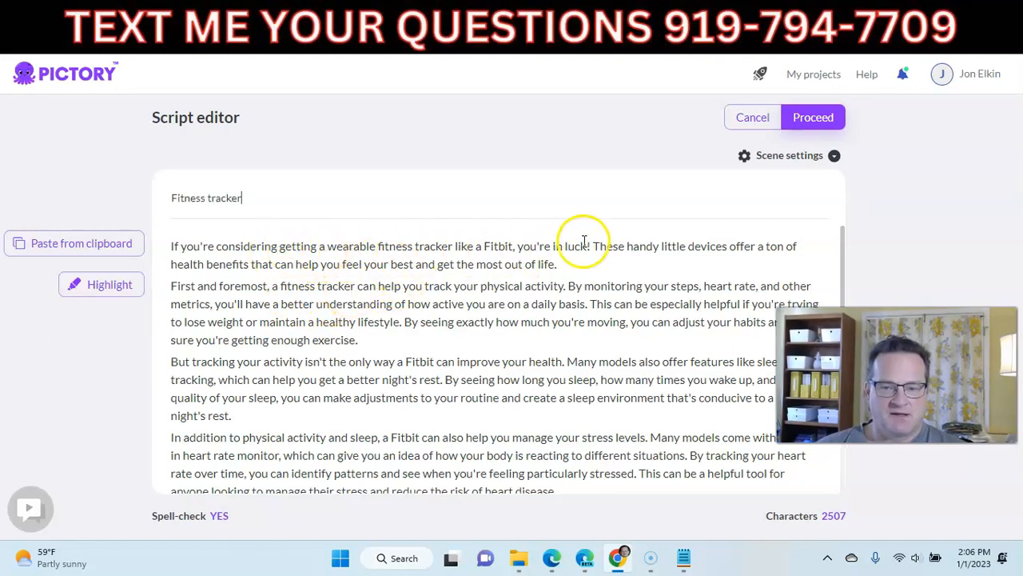
click(595, 246)
key(Return)
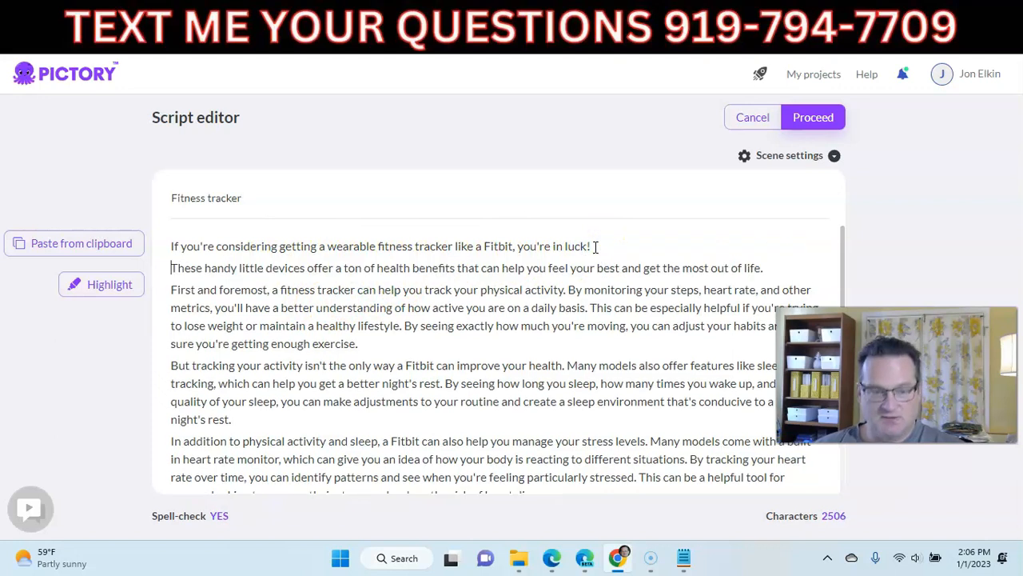
key(Return)
scroll(532, 265, down, 1)
scroll(520, 265, up, 1)
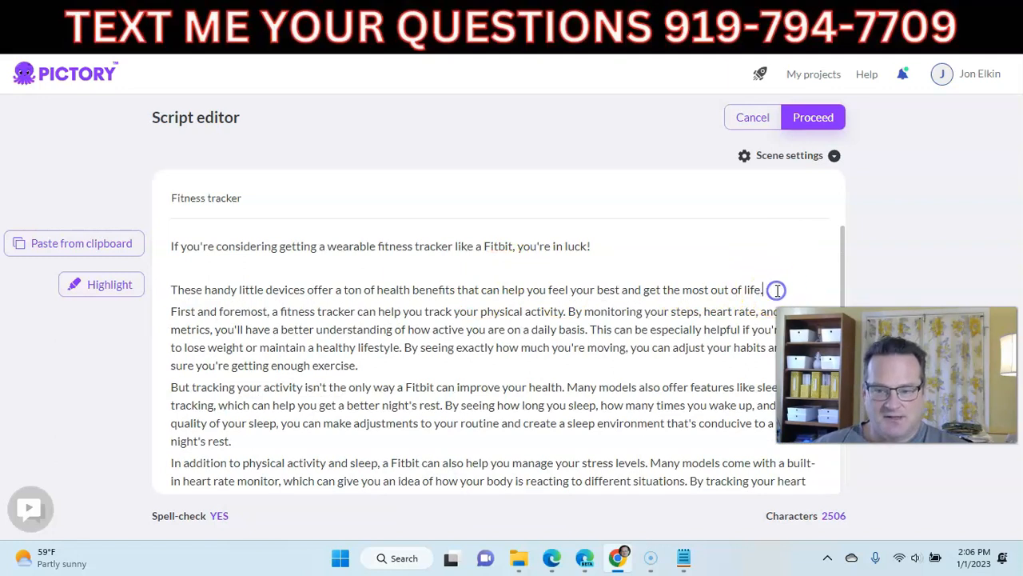
key(Return)
Insert blank lines in the "First and foremost" paragraph after "physical activity." and after "on a daily basis.".
scroll(582, 299, down, 2)
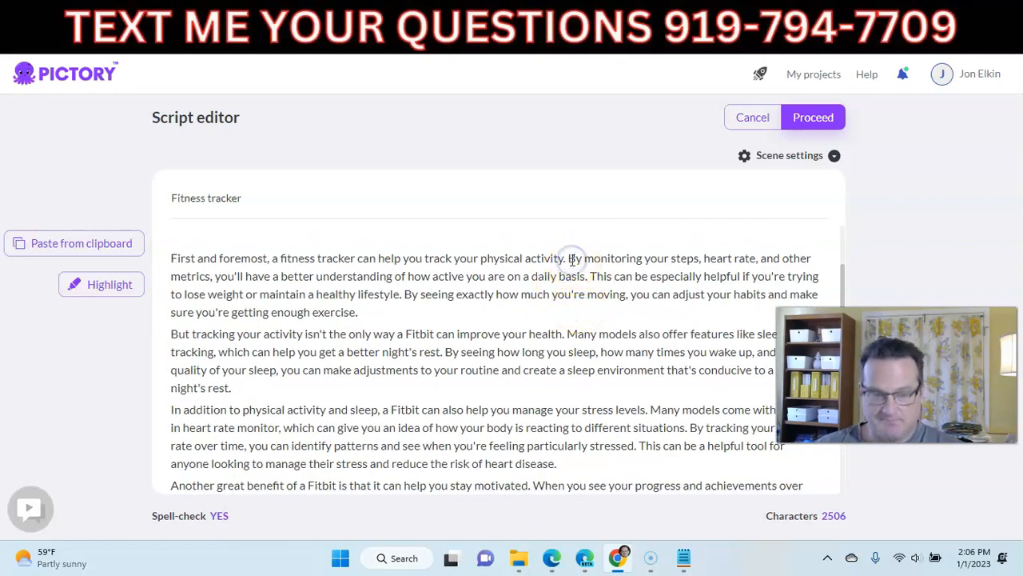
key(Return)
key(Return)
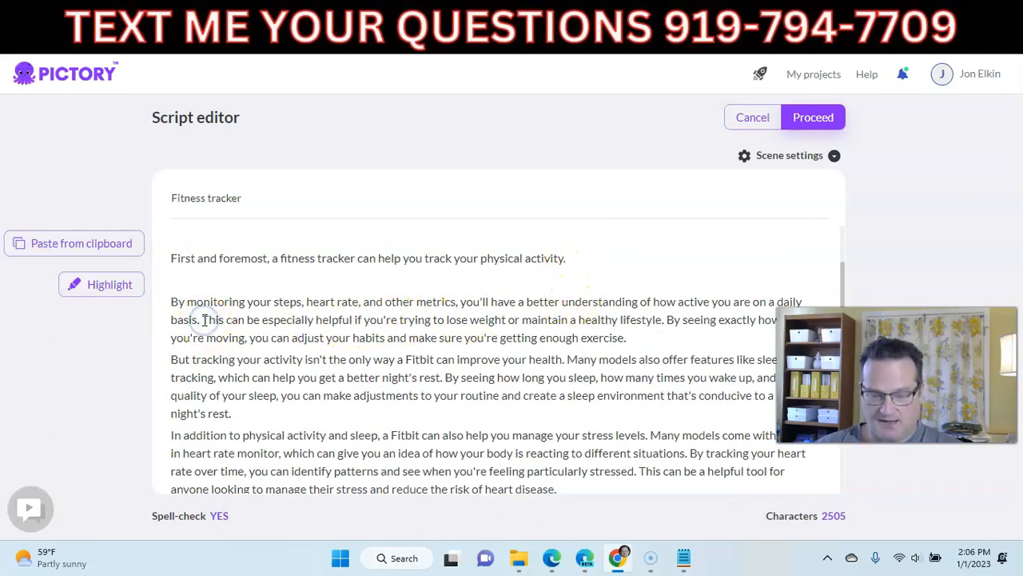
click(203, 319)
key(Return)
key(Return)
scroll(216, 324, down, 1)
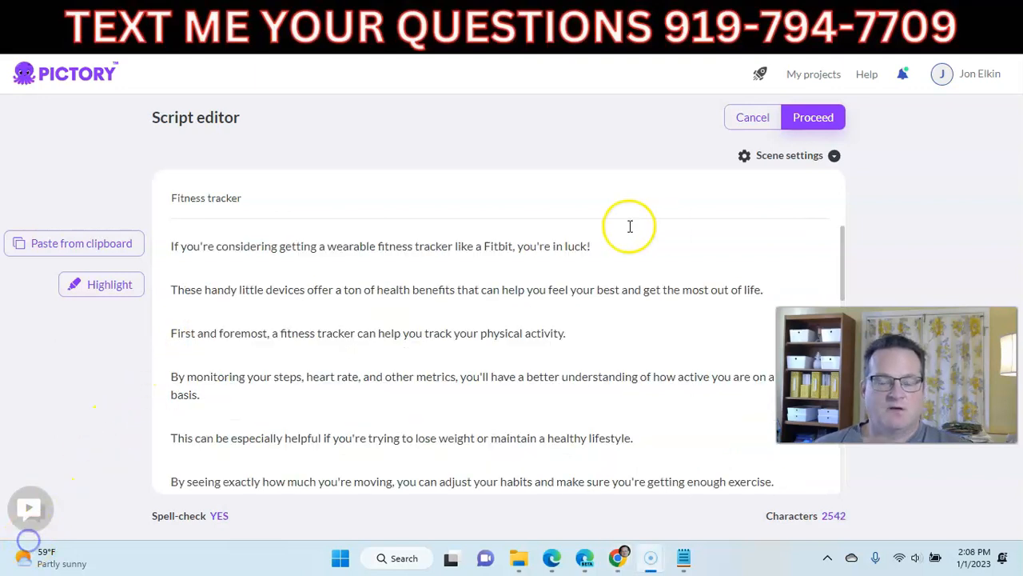
Turn off automatic keyword highlighting, keep new scenes created on both sentence and line breaks, and proceed to the template choice.
scroll(504, 276, down, 2)
scroll(499, 274, down, 10)
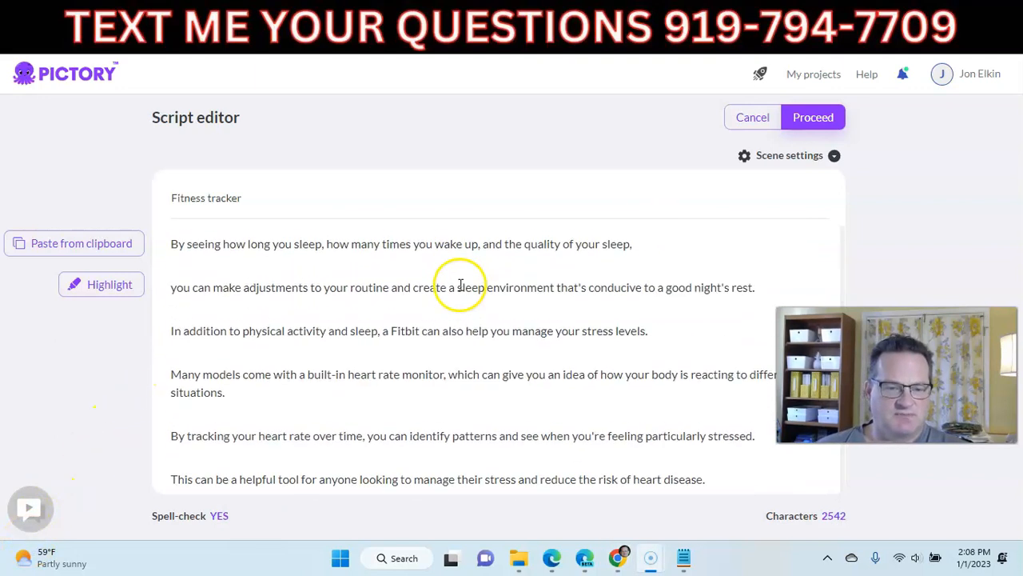
scroll(442, 298, down, 3)
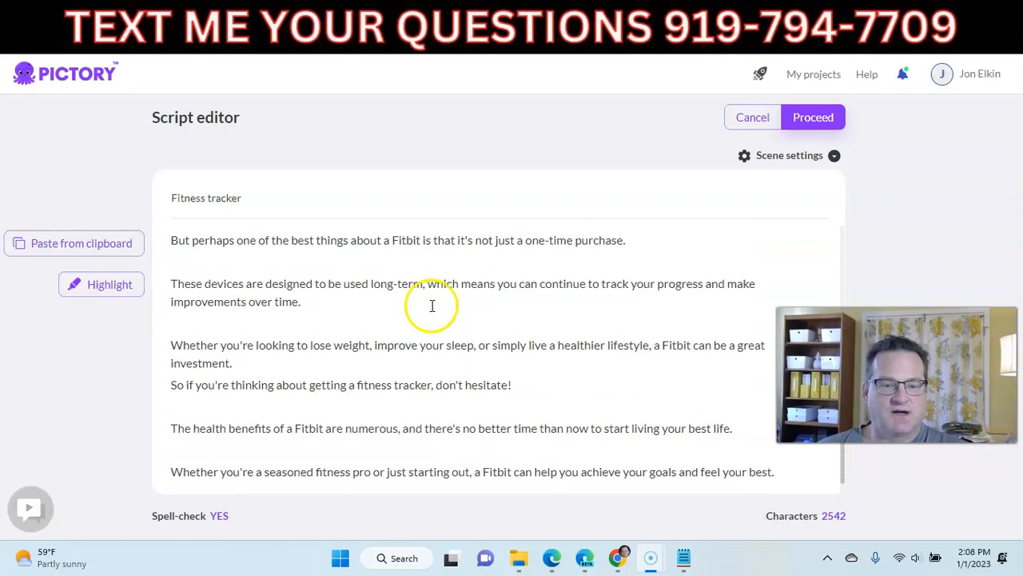
scroll(409, 296, down, 1)
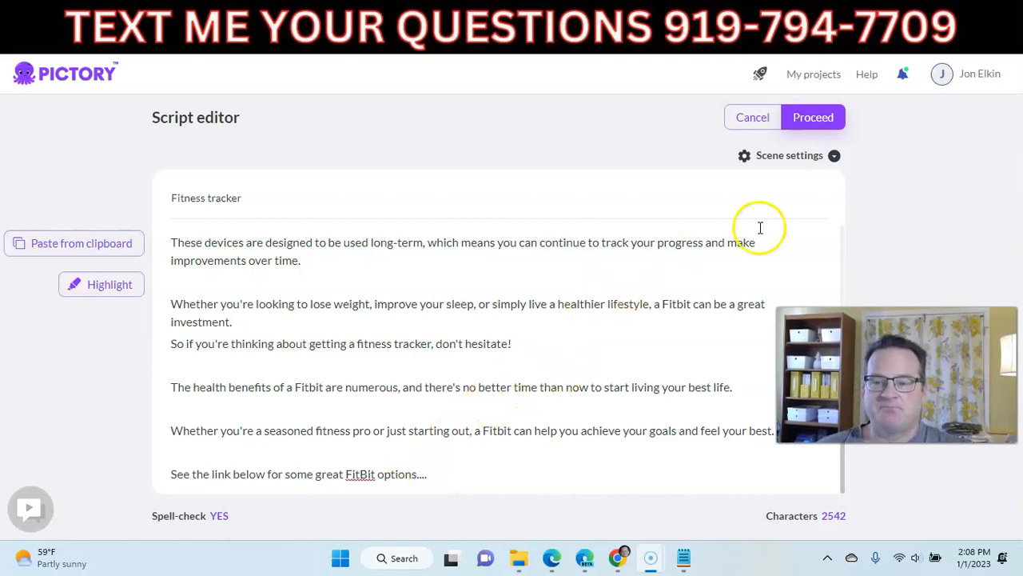
click(772, 157)
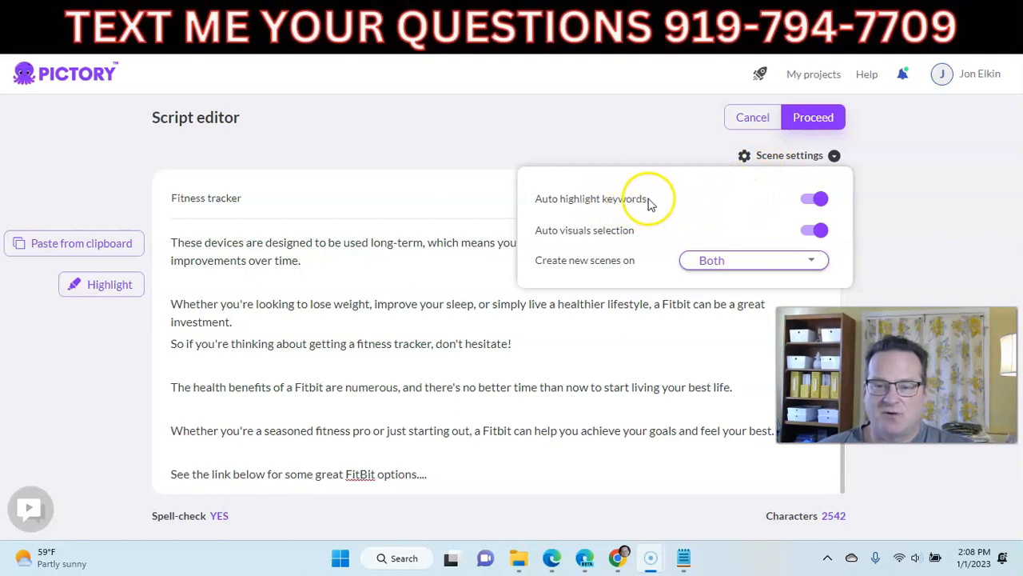
click(815, 200)
click(818, 202)
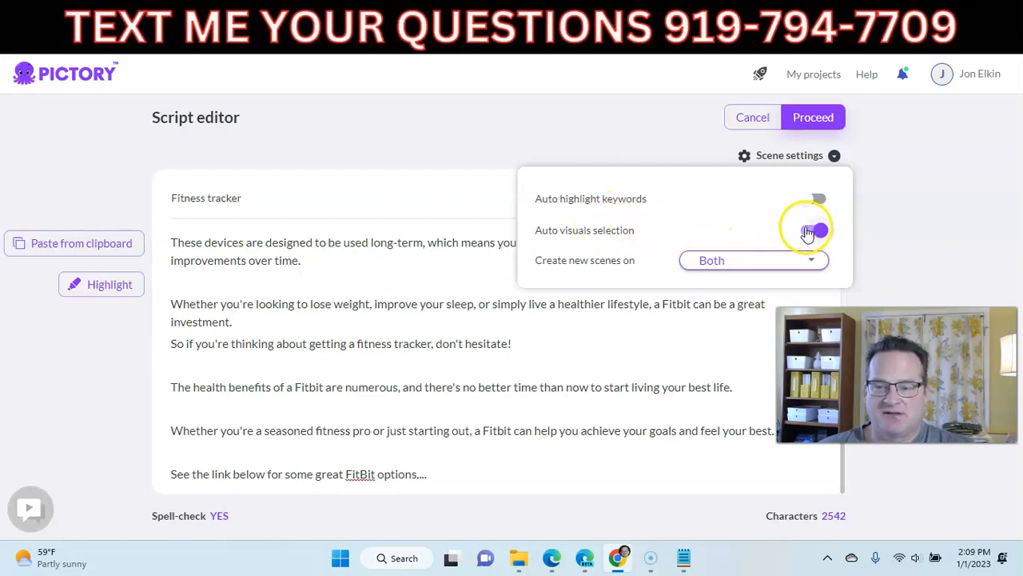
click(741, 263)
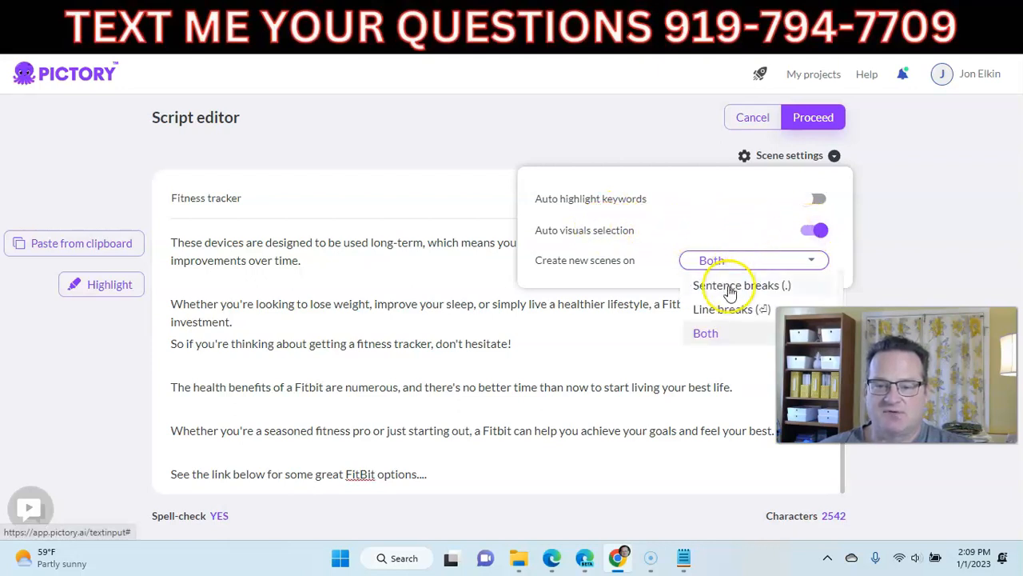
click(704, 333)
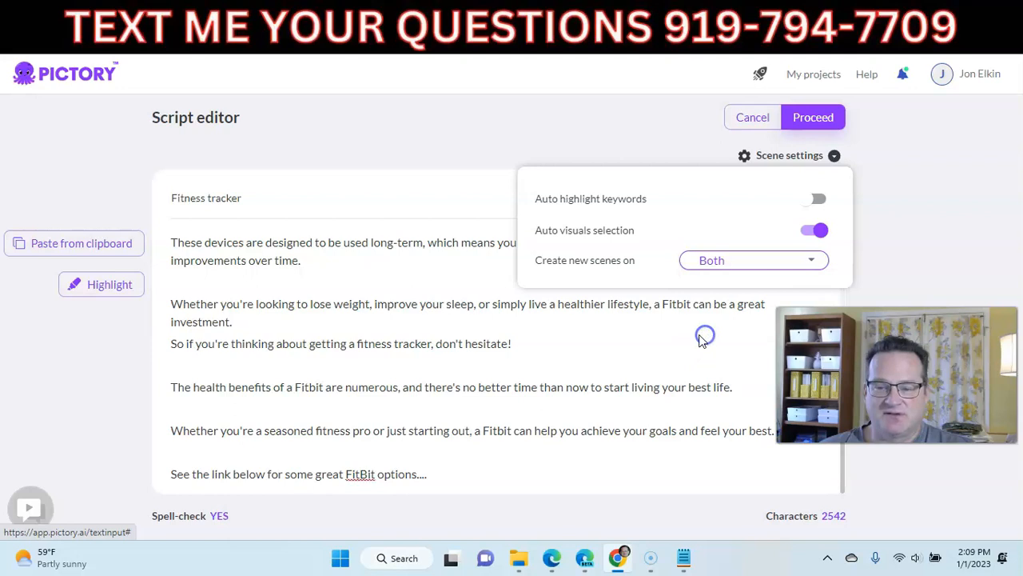
click(448, 336)
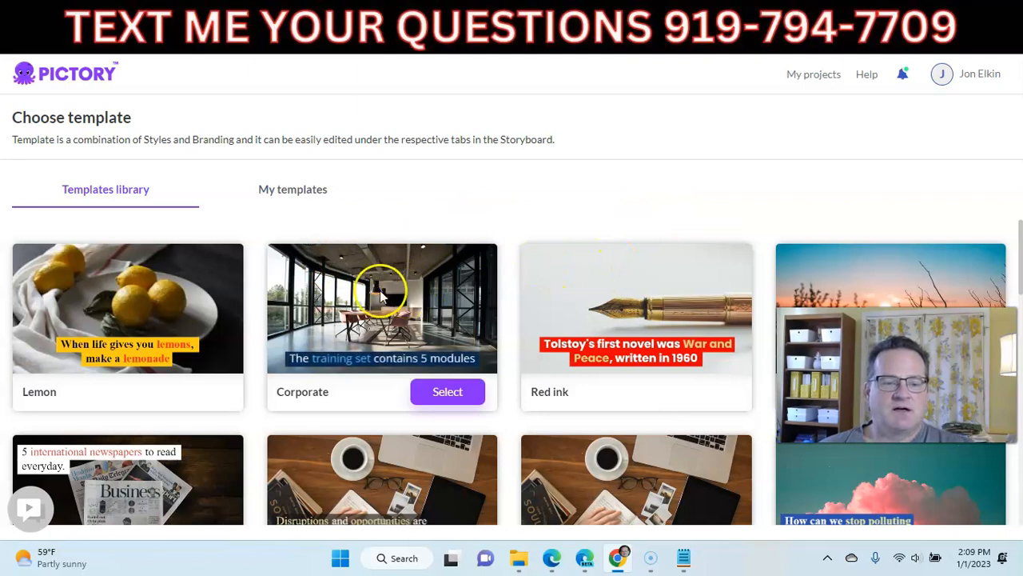
Browse the templates library and compare the caption styles of the available templates.
scroll(352, 290, down, 3)
scroll(376, 332, down, 4)
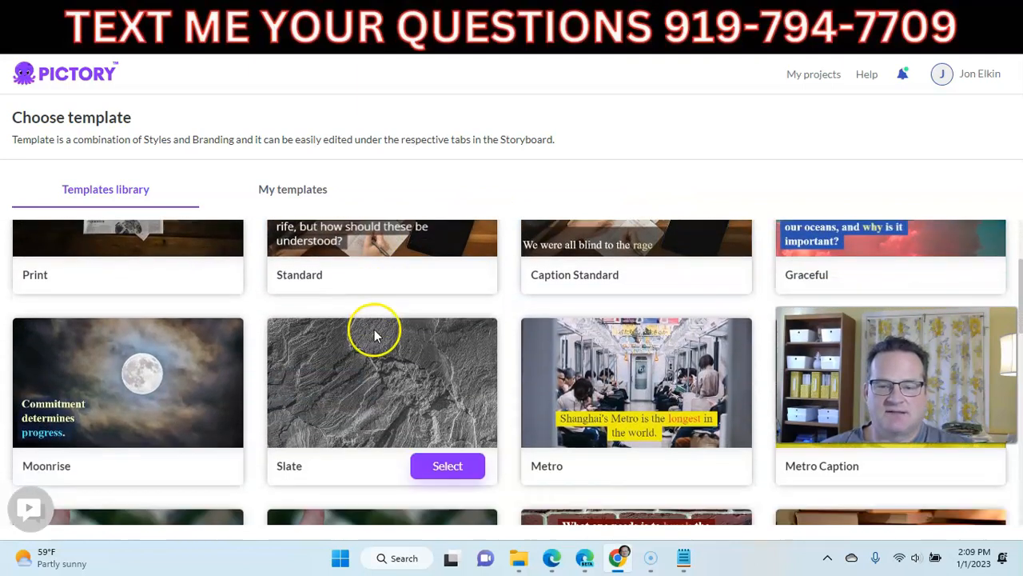
scroll(372, 331, down, 2)
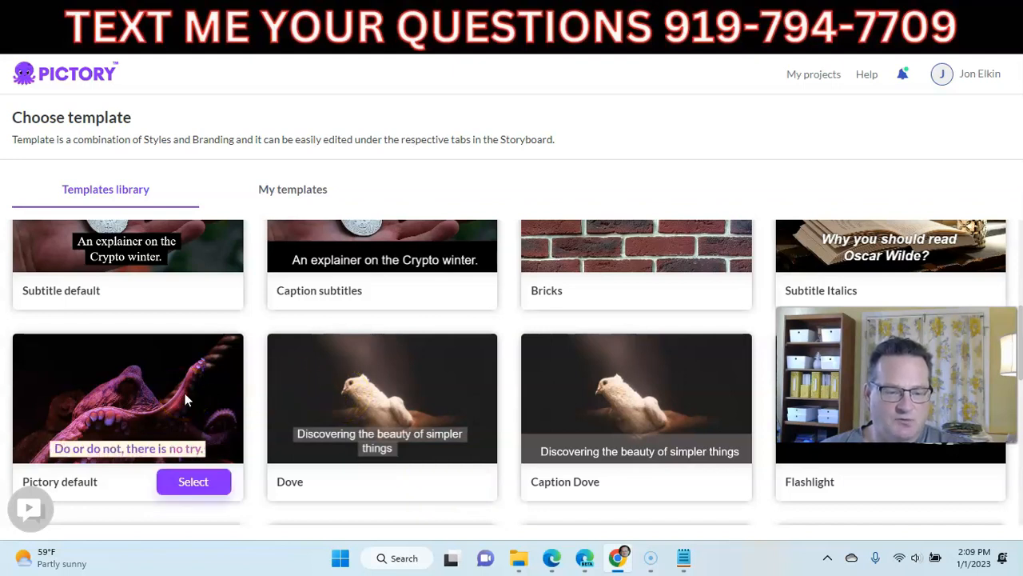
scroll(320, 349, down, 4)
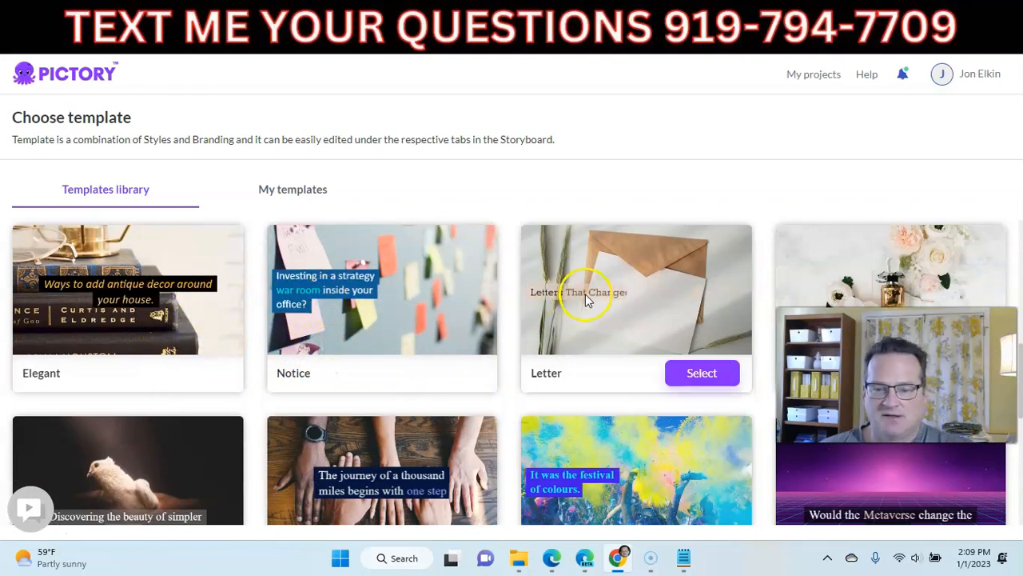
scroll(663, 304, down, 2)
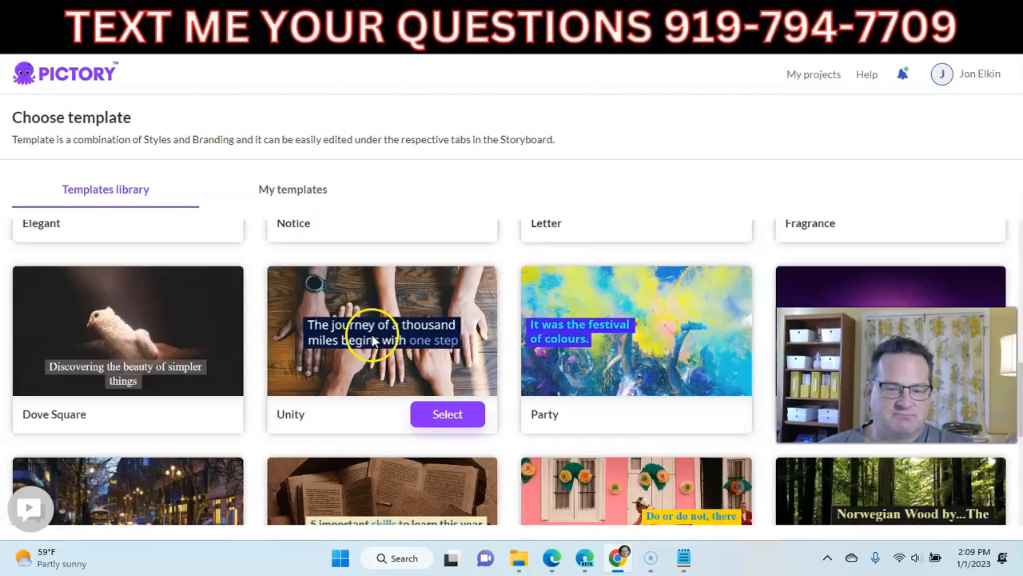
scroll(360, 342, down, 6)
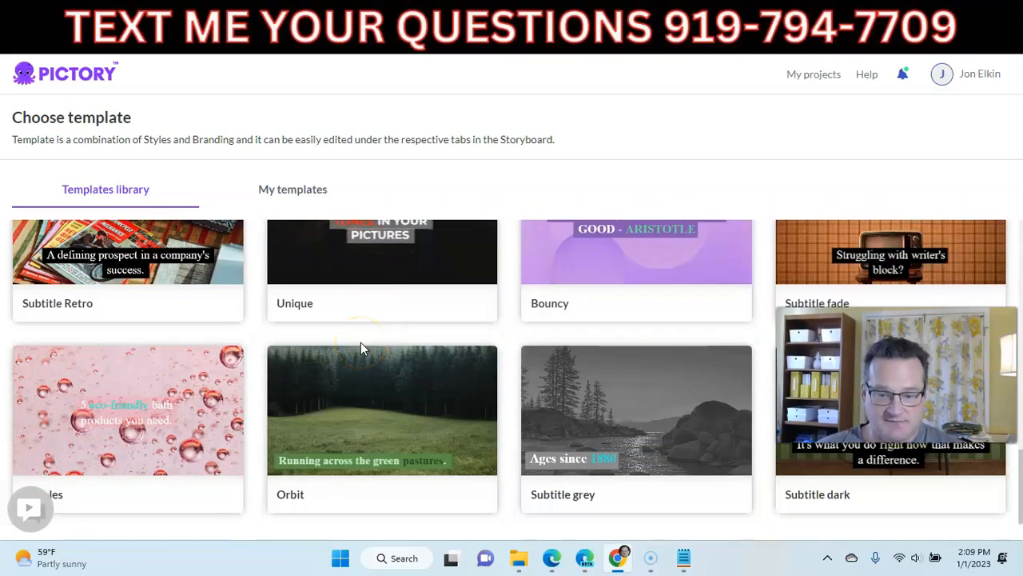
scroll(361, 343, up, 10)
scroll(364, 343, up, 2)
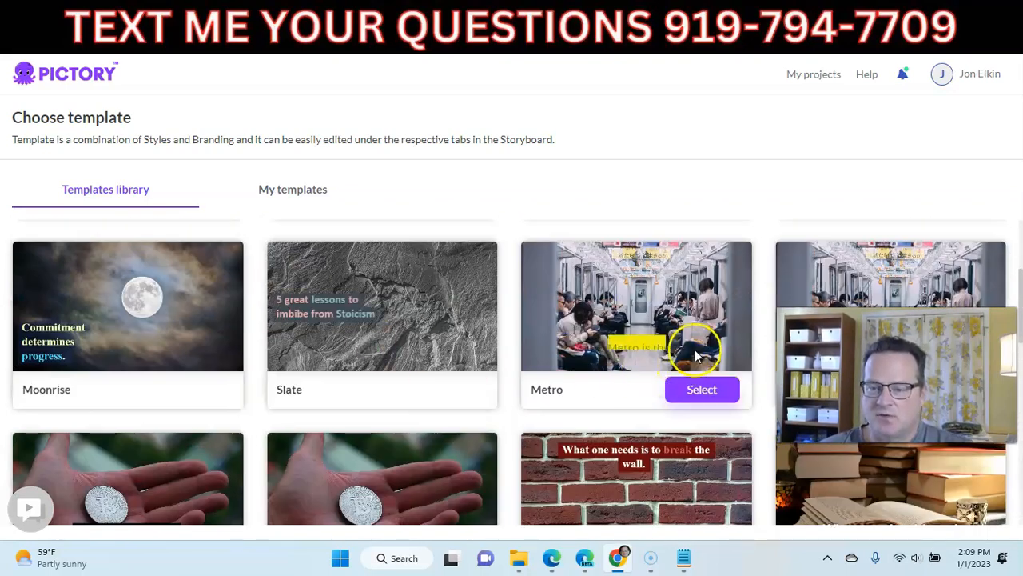
scroll(726, 253, down, 1)
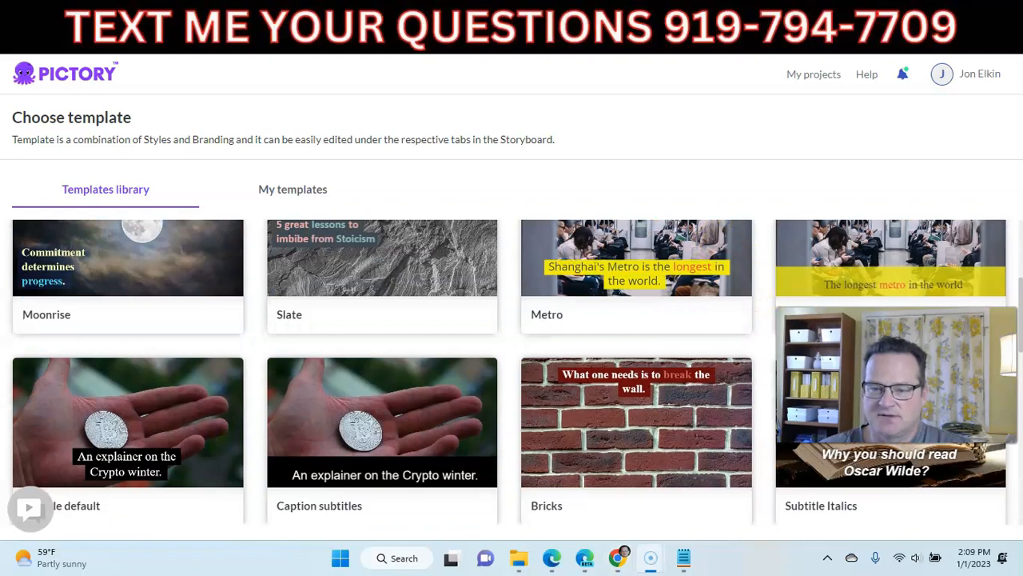
scroll(715, 321, down, 1)
scroll(715, 324, up, 1)
scroll(816, 335, up, 2)
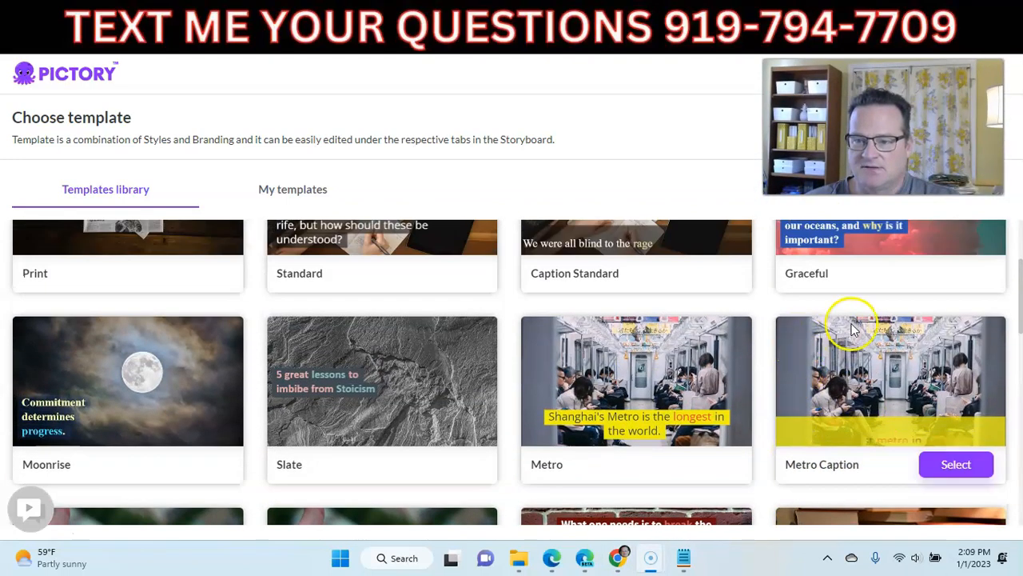
Choose the Metro Caption template with the 16:9 aspect ratio and continue to the storyboard.
click(954, 469)
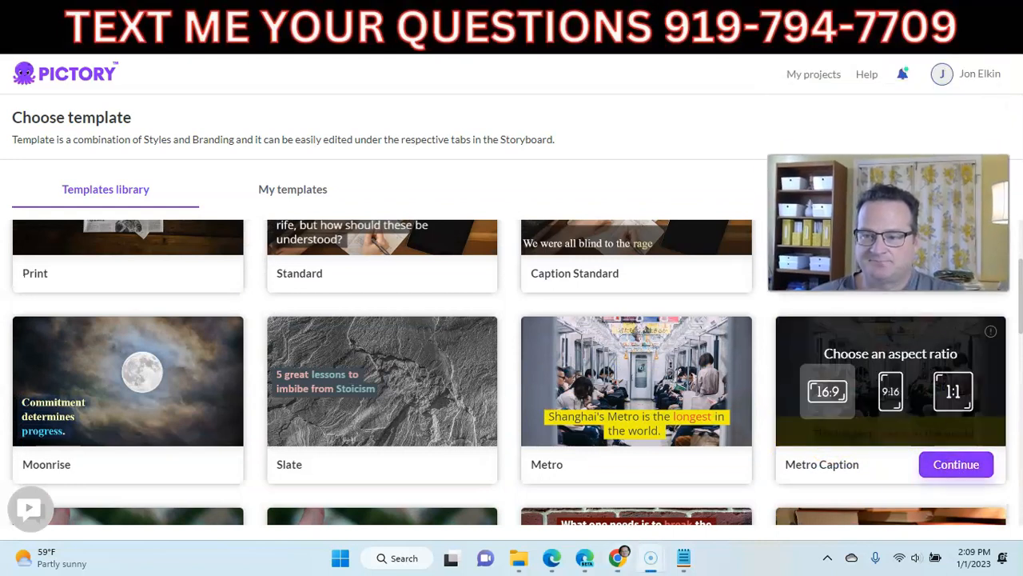
click(828, 397)
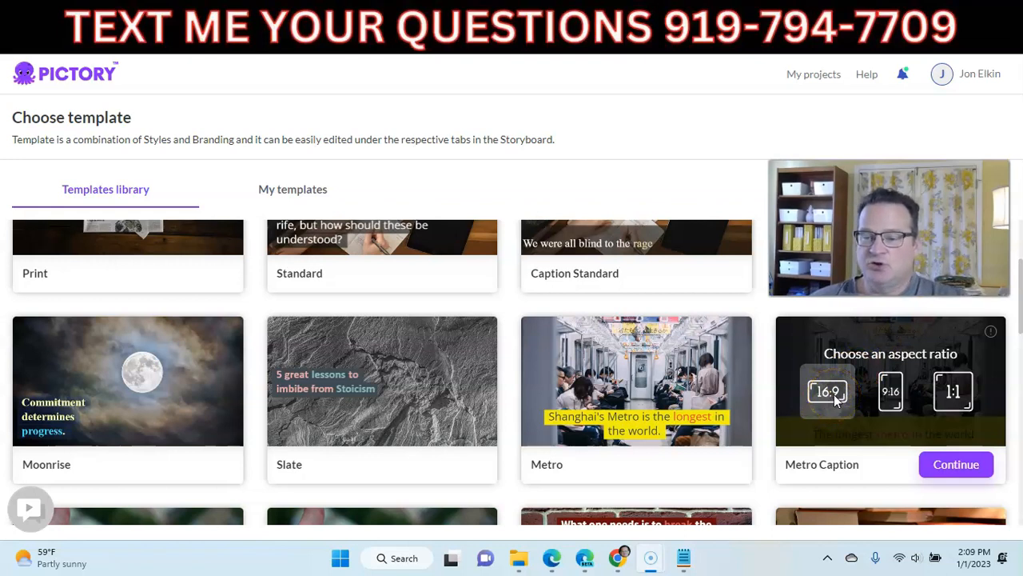
click(892, 399)
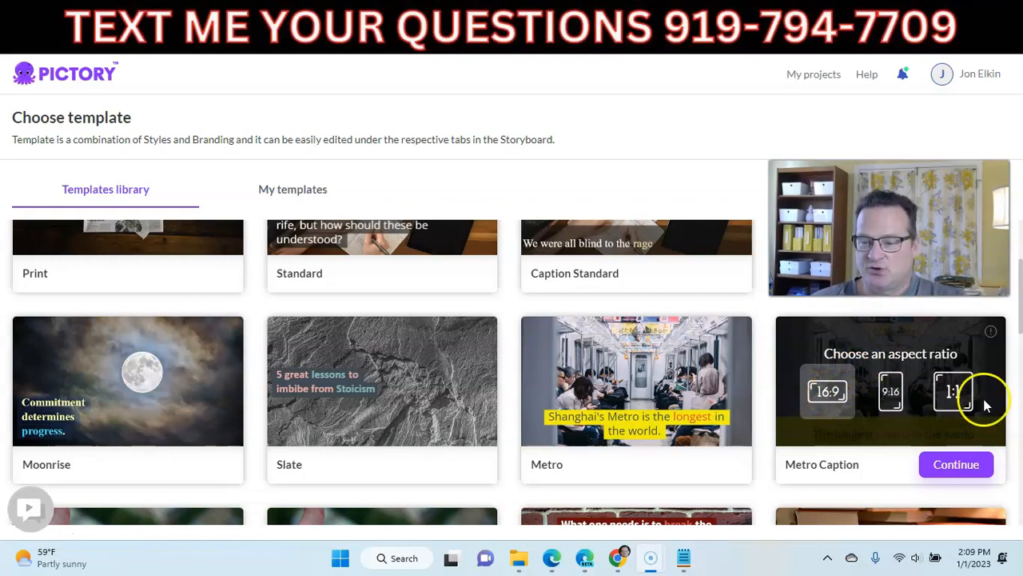
click(940, 467)
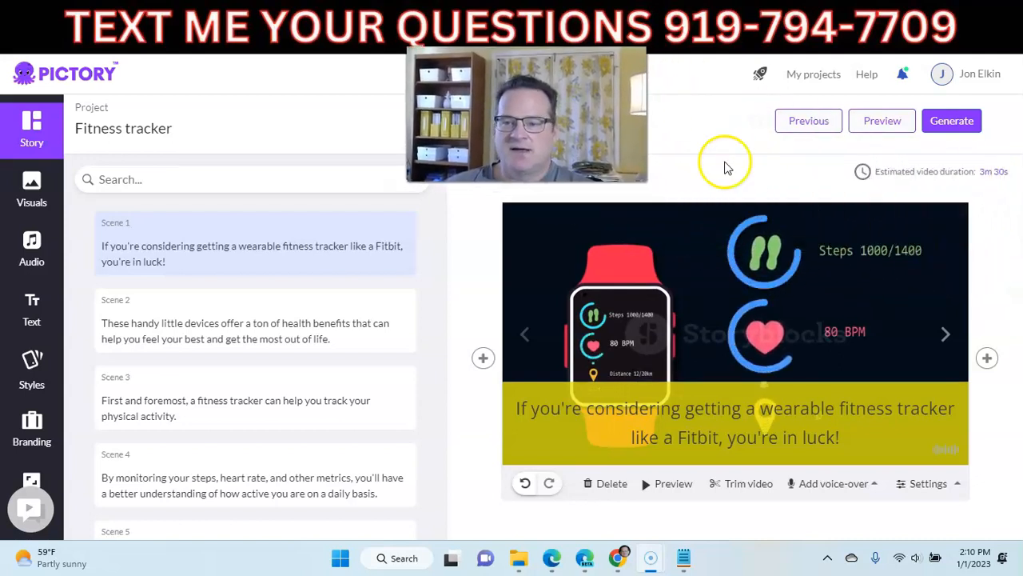
Check the estimated video duration and the scene 1 caption, and open the visuals library for that scene.
click(983, 174)
click(559, 132)
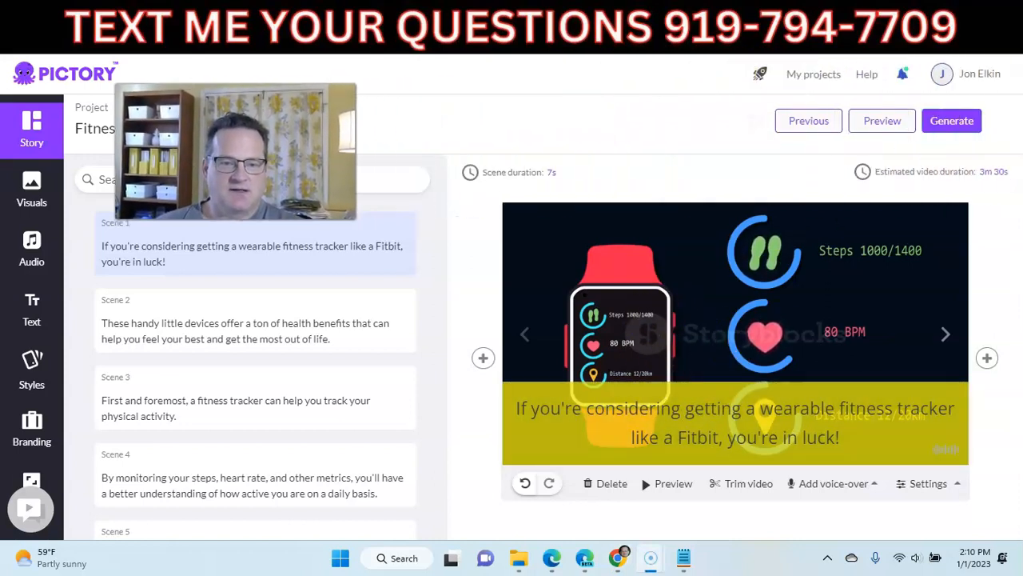
click(769, 422)
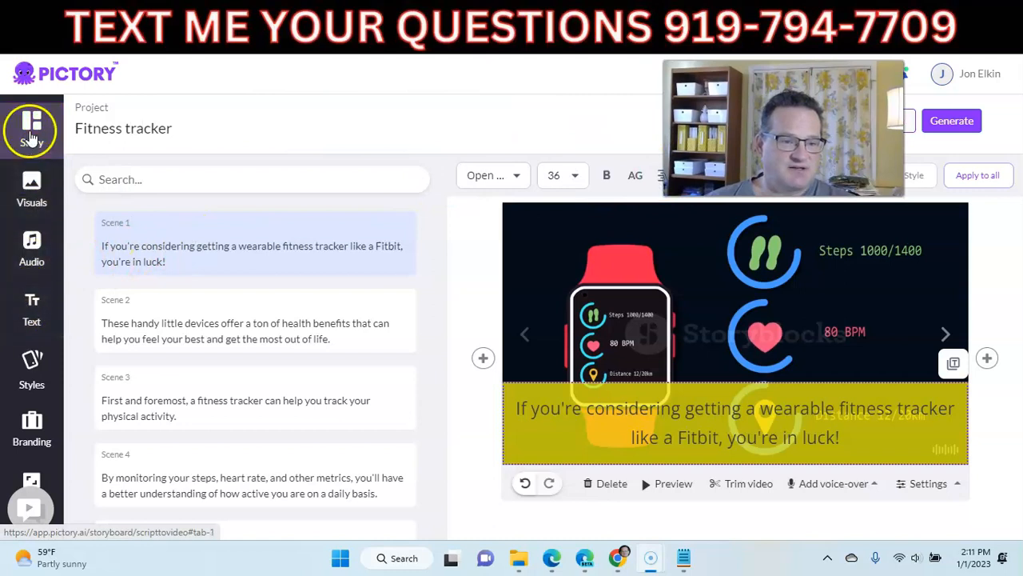
click(32, 192)
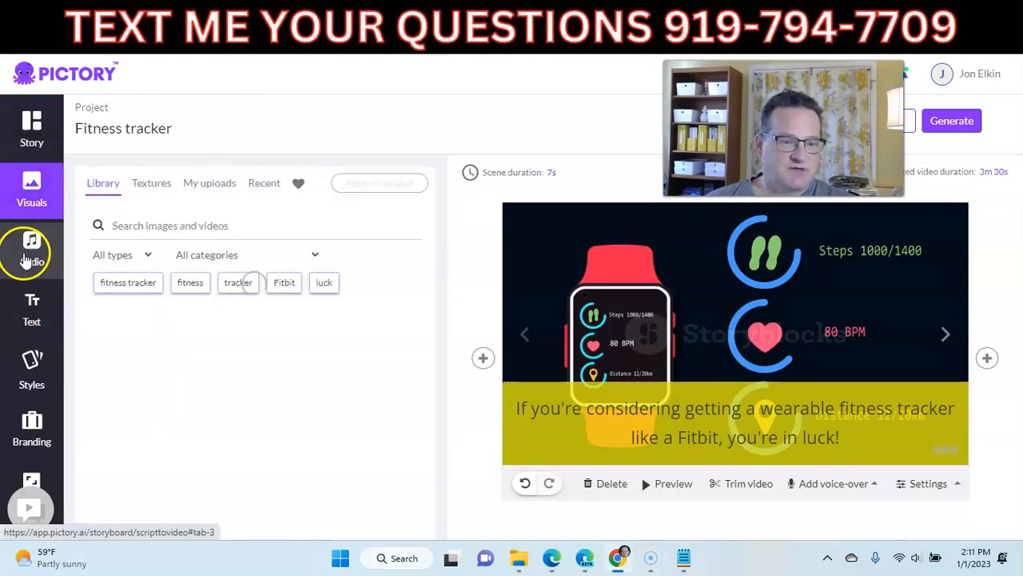
Look through the project's audio, text, styles and branding options, and return to the scene-by-scene story.
click(30, 251)
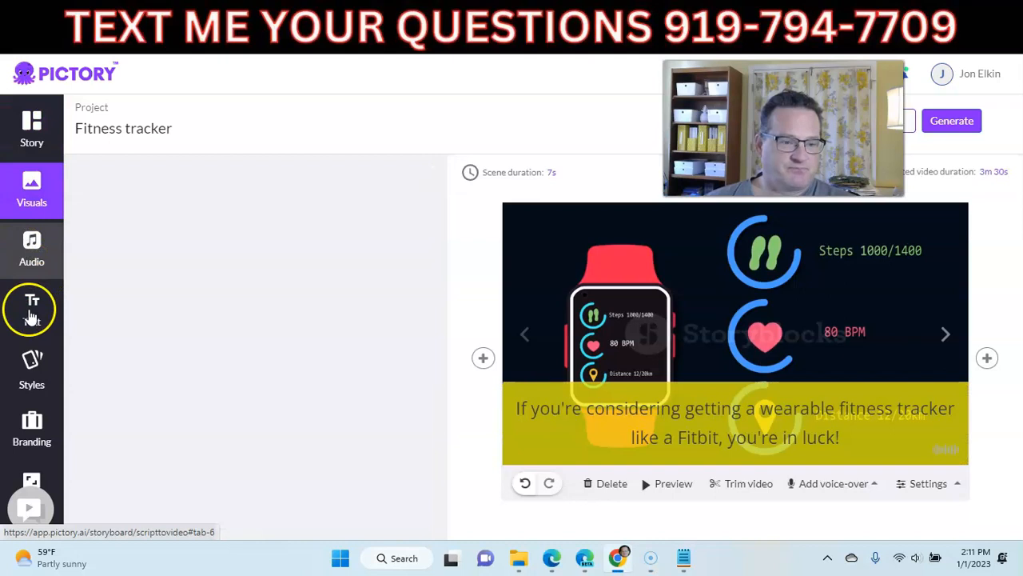
click(27, 312)
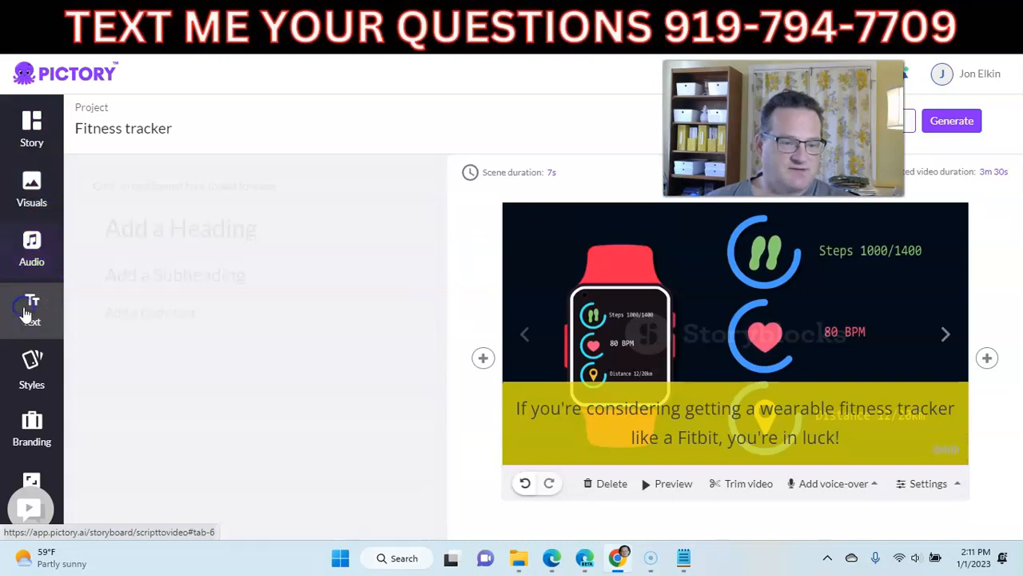
click(30, 360)
click(32, 426)
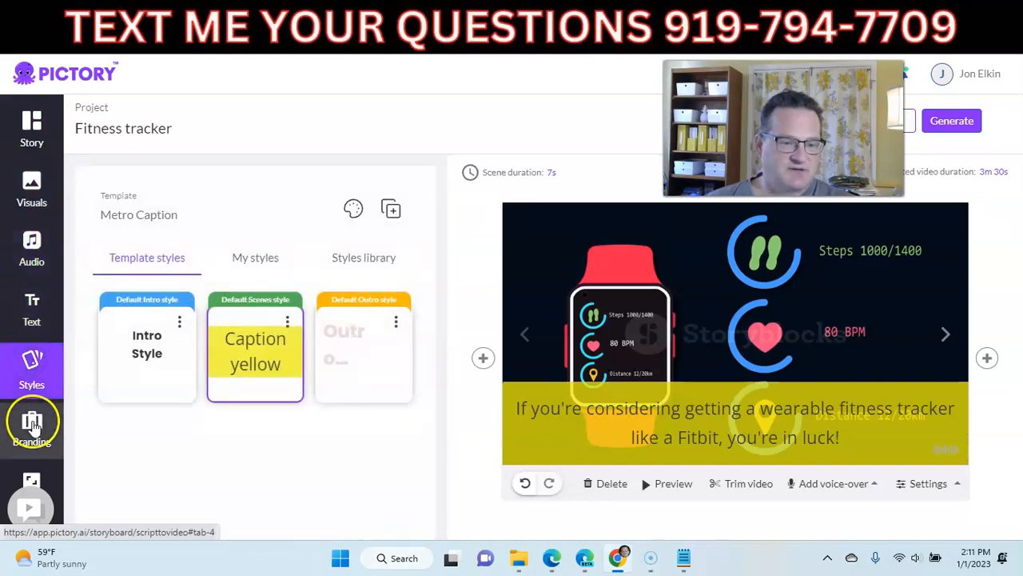
click(47, 149)
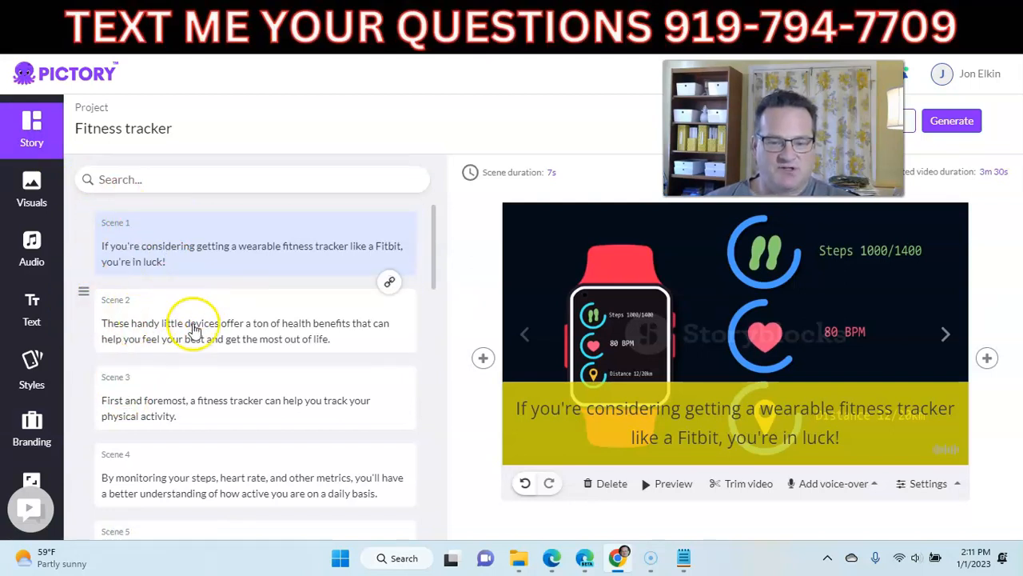
Review the visuals and captions of scenes 2 to 5 in the storyboard.
scroll(692, 418, down, 2)
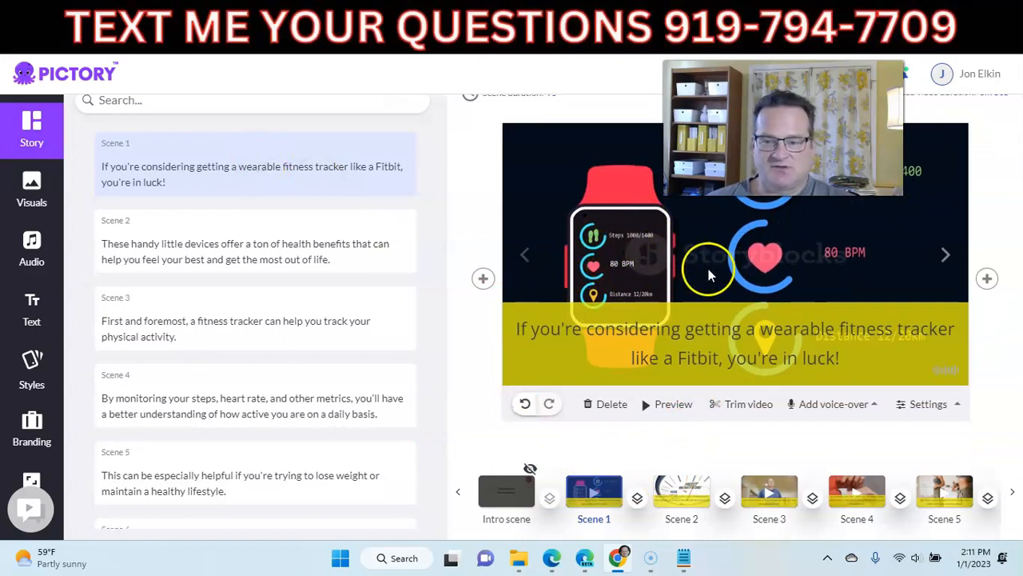
click(682, 500)
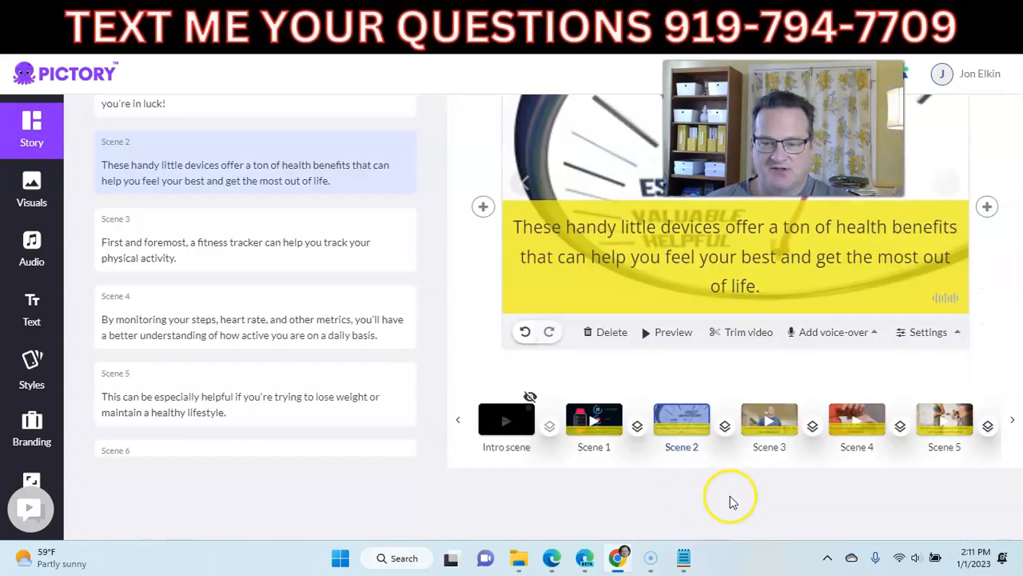
click(776, 432)
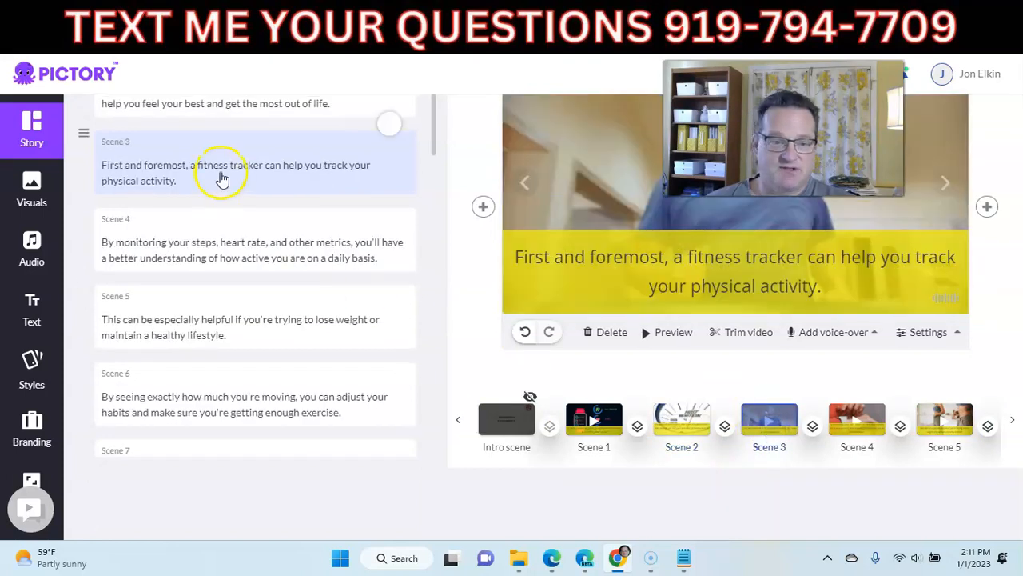
click(850, 423)
click(927, 420)
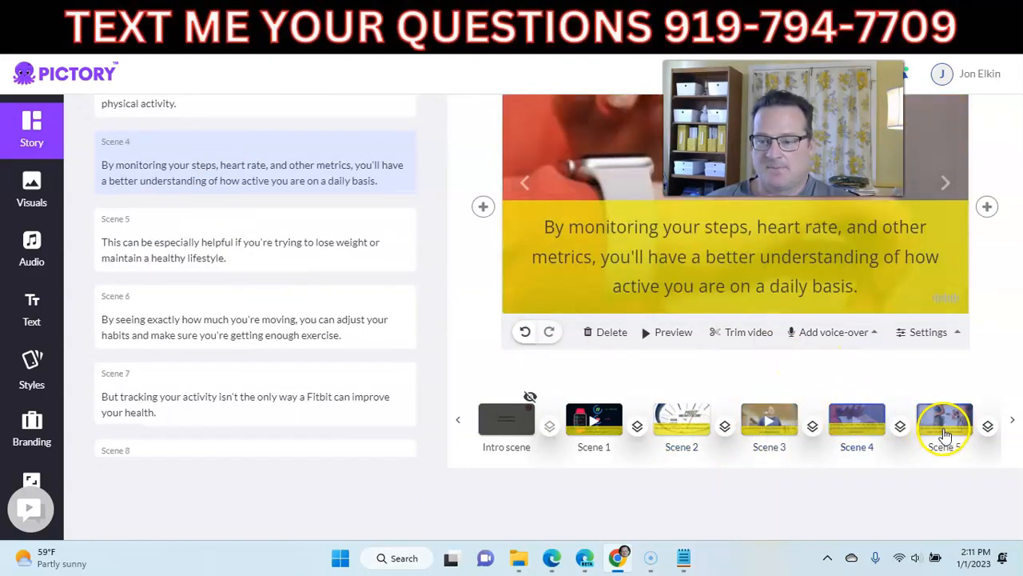
scroll(696, 407, up, 1)
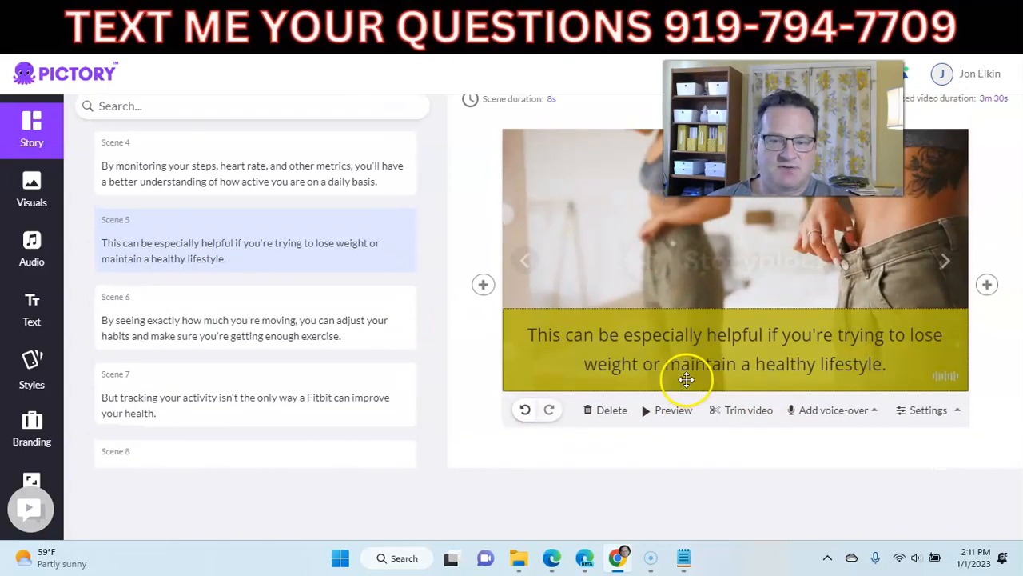
scroll(656, 381, up, 1)
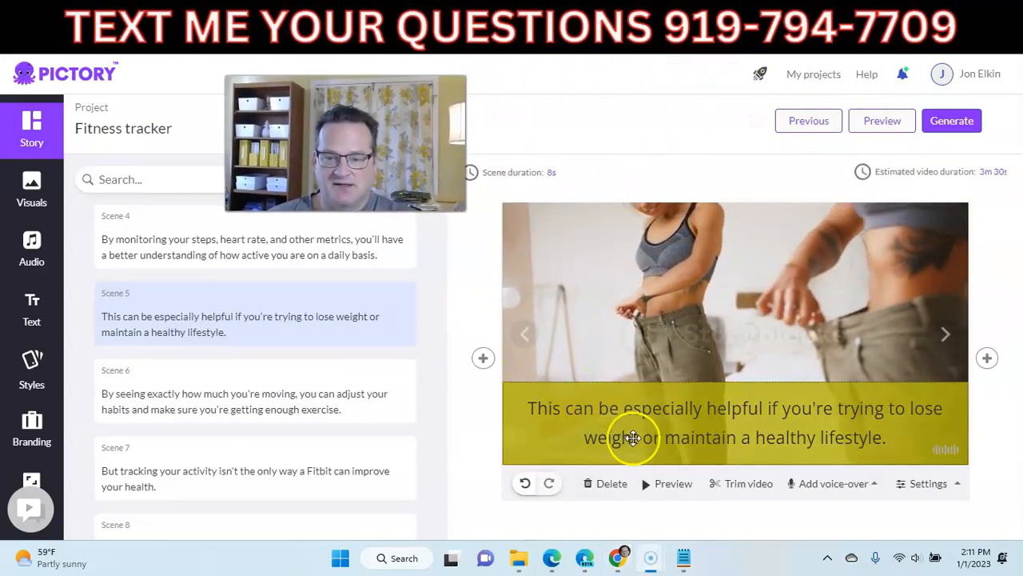
scroll(640, 399, down, 2)
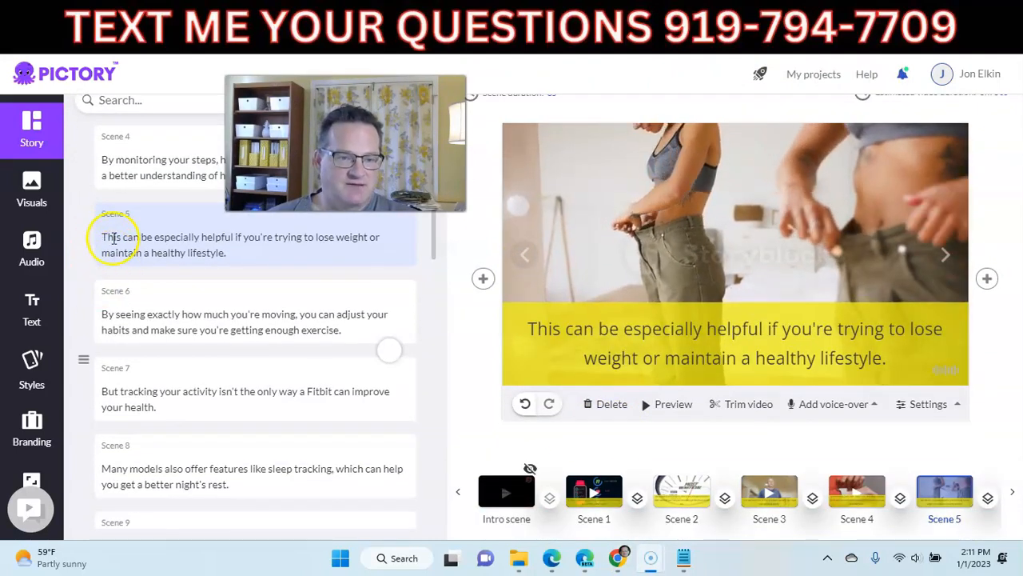
scroll(114, 262, up, 4)
Select the scene 1 caption and change its font to Roboto.
click(141, 256)
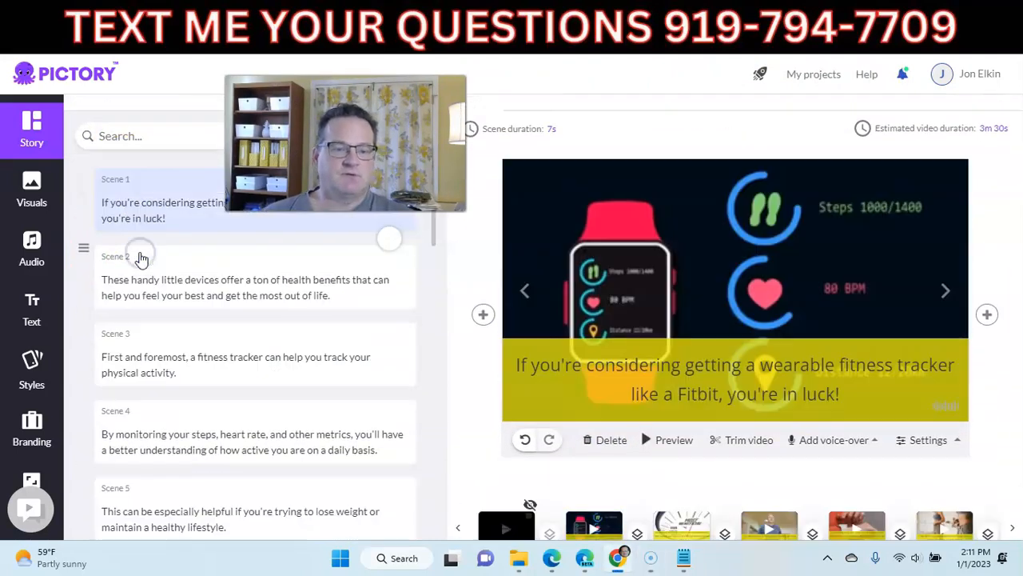
click(720, 365)
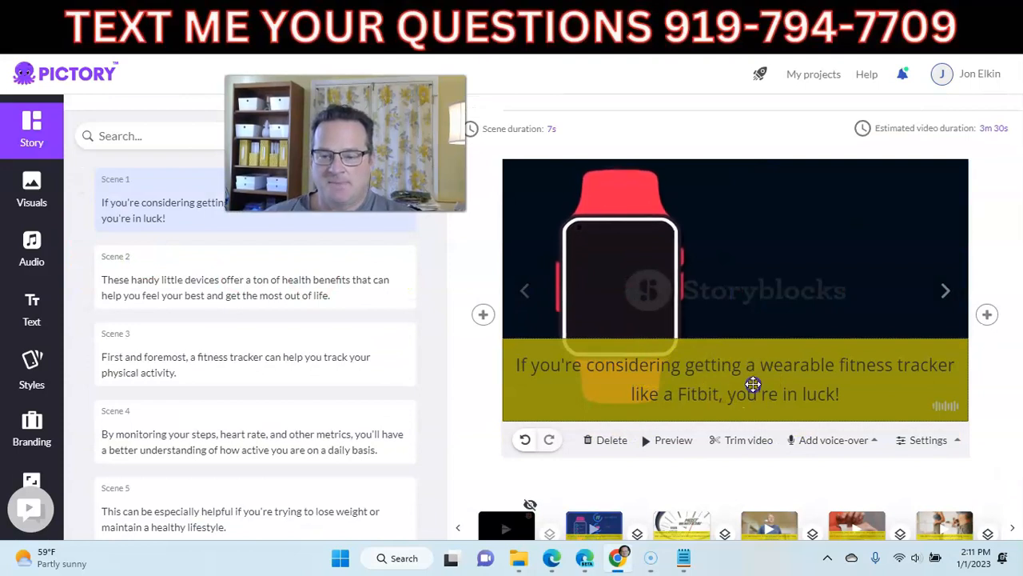
click(753, 385)
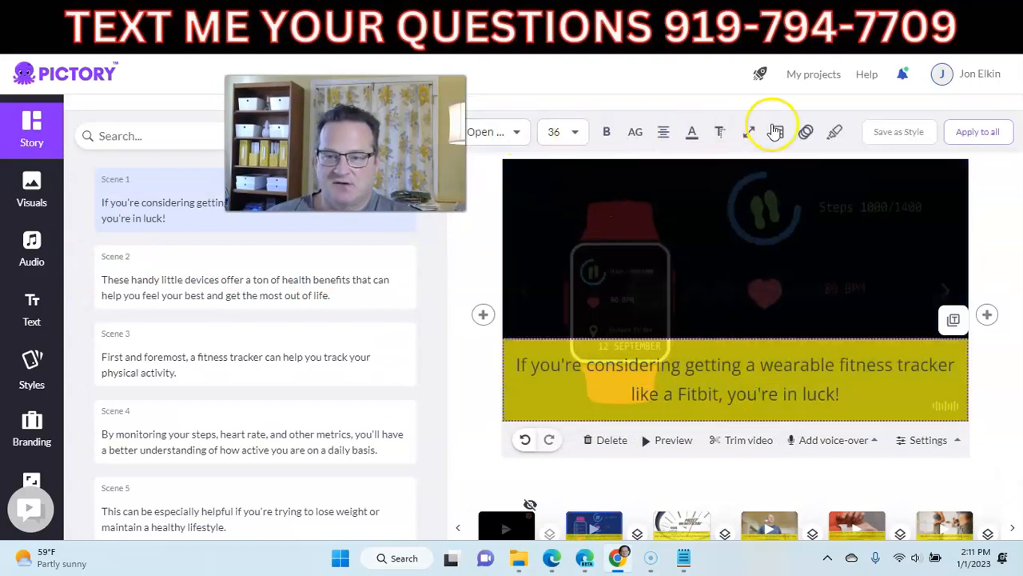
click(806, 132)
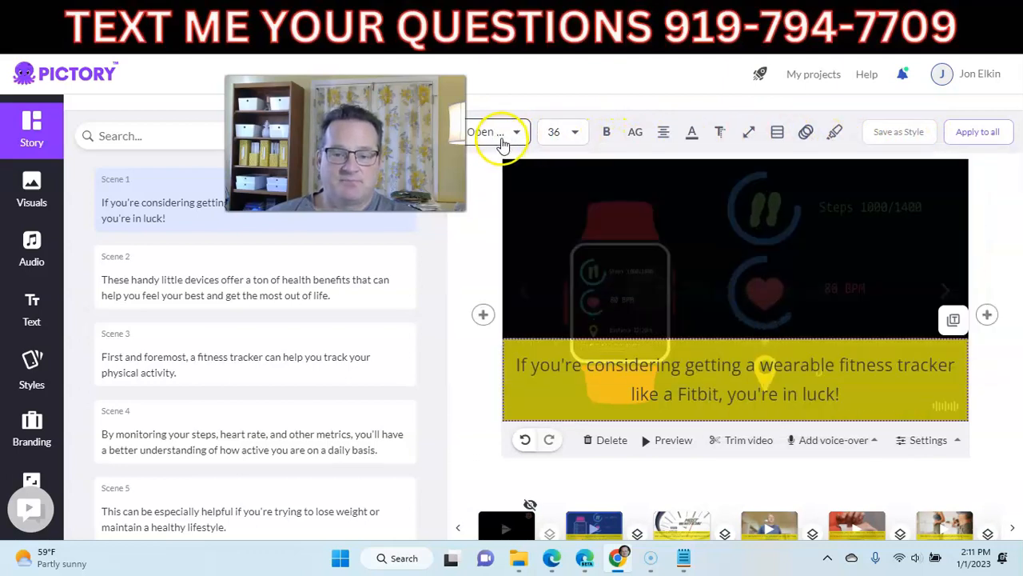
click(502, 143)
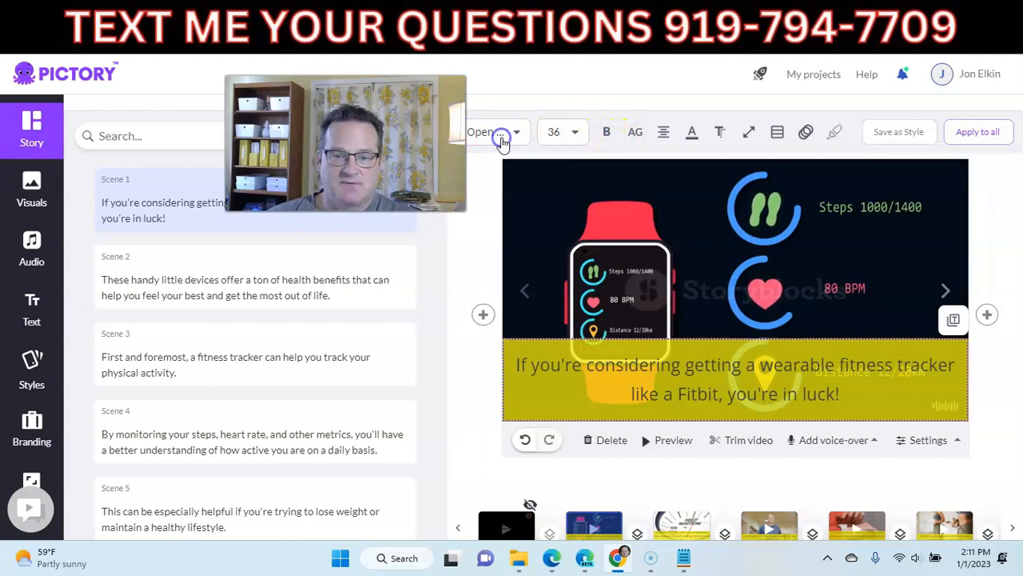
click(516, 137)
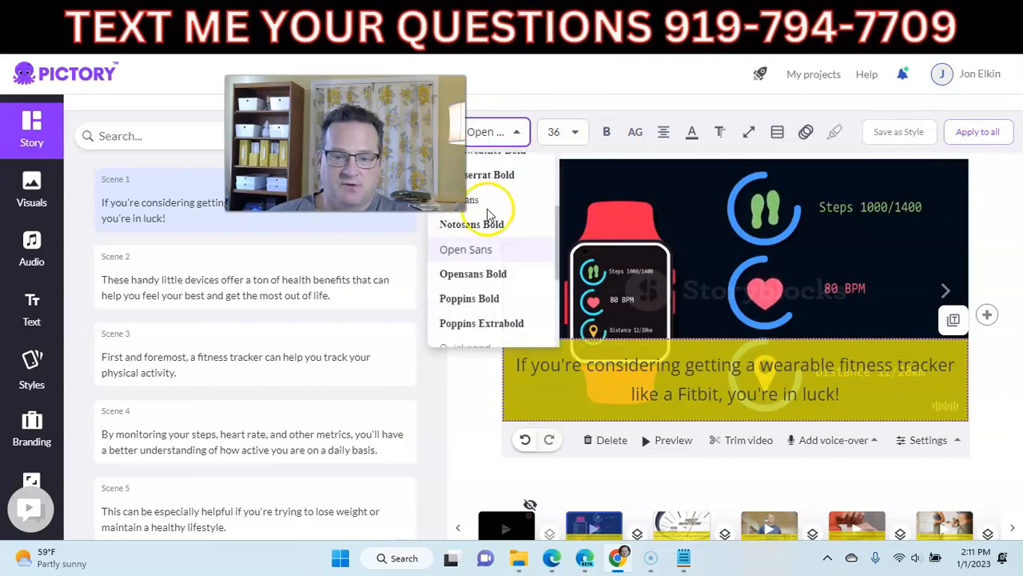
scroll(491, 238, down, 1)
scroll(491, 238, down, 1)
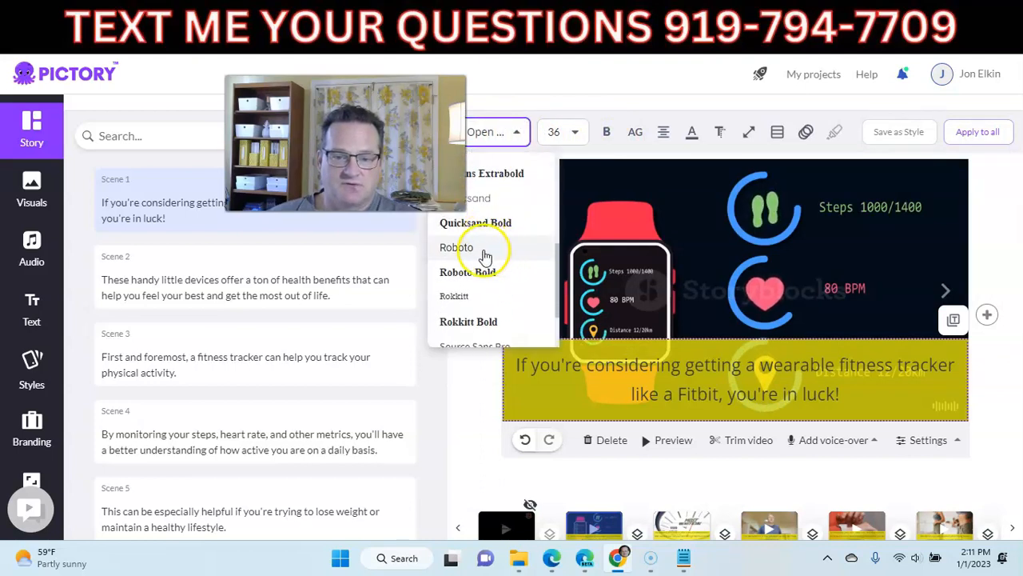
click(466, 250)
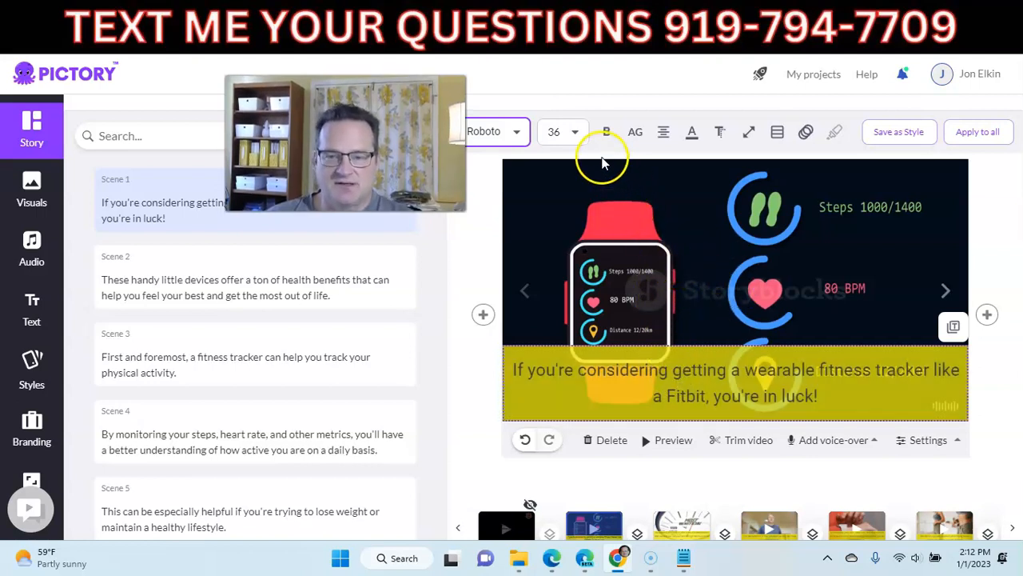
Set the scene 1 caption's text color to near-white F7F7F8 and its background color to near-black 0A0A0A.
mouse_move(608, 132)
mouse_move(663, 132)
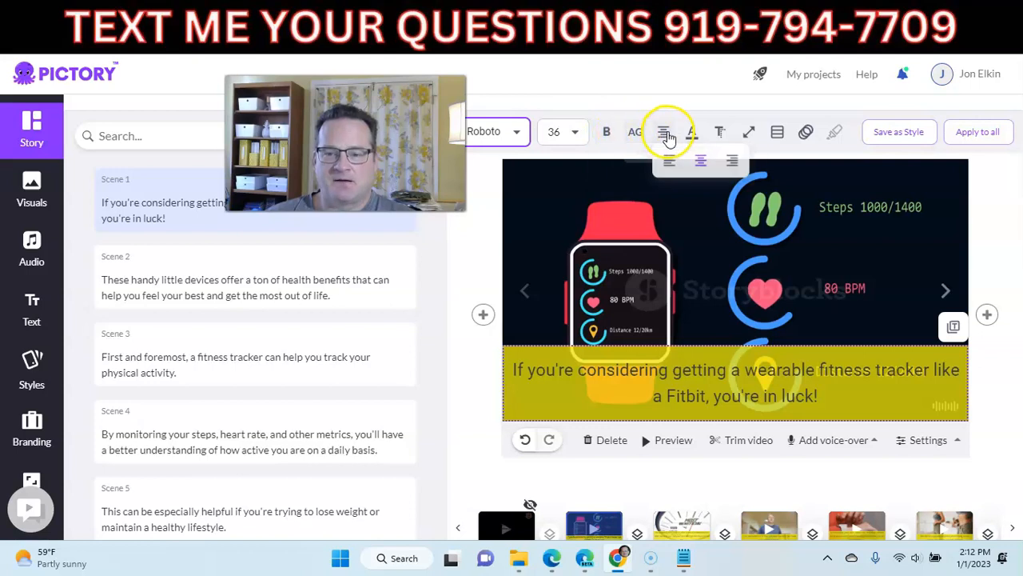
mouse_move(697, 137)
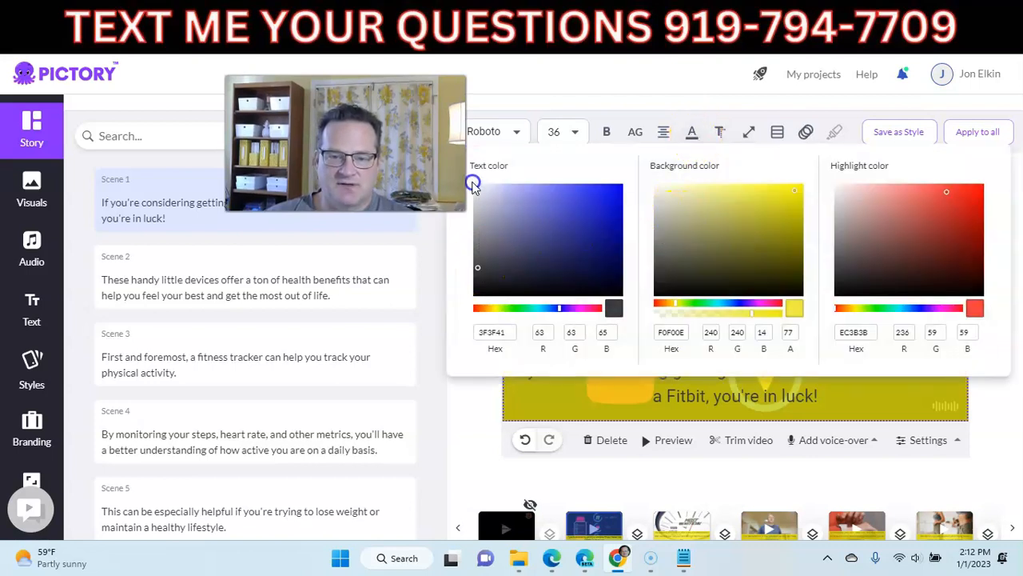
click(476, 189)
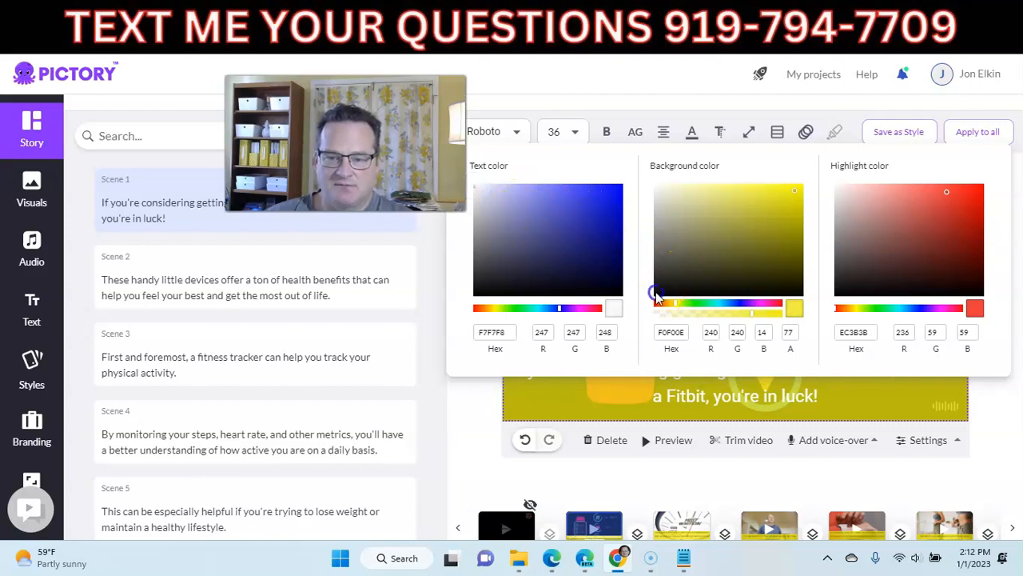
drag(658, 296, 686, 294)
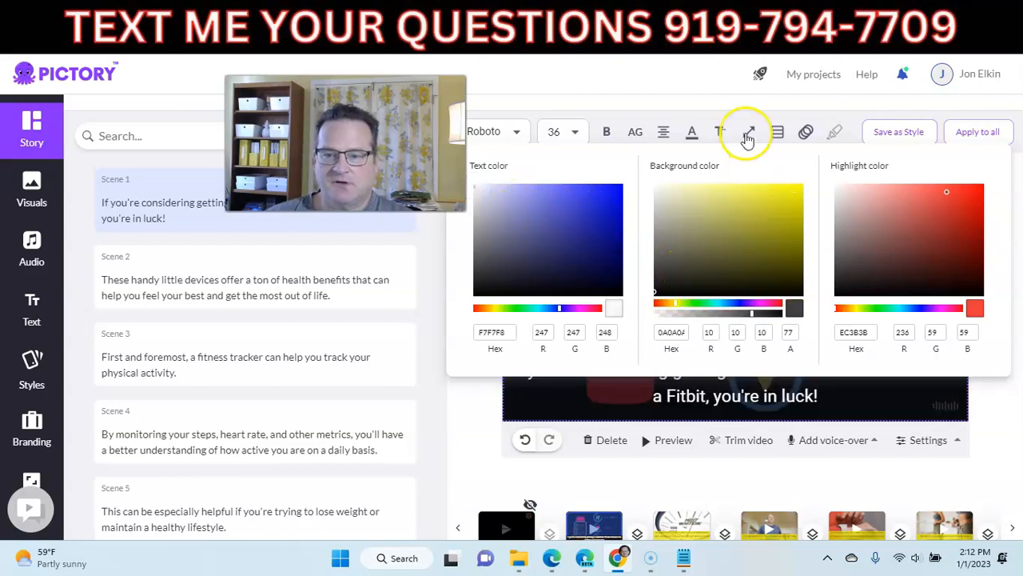
Check the text shadow and the remaining caption formatting options, and apply scene 1's caption formatting to all scenes.
click(748, 131)
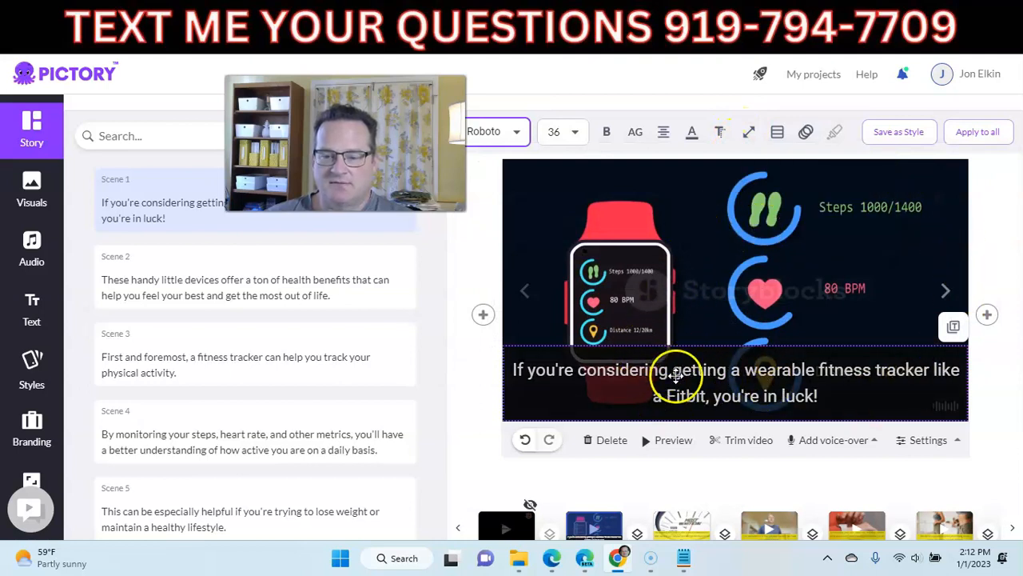
click(720, 133)
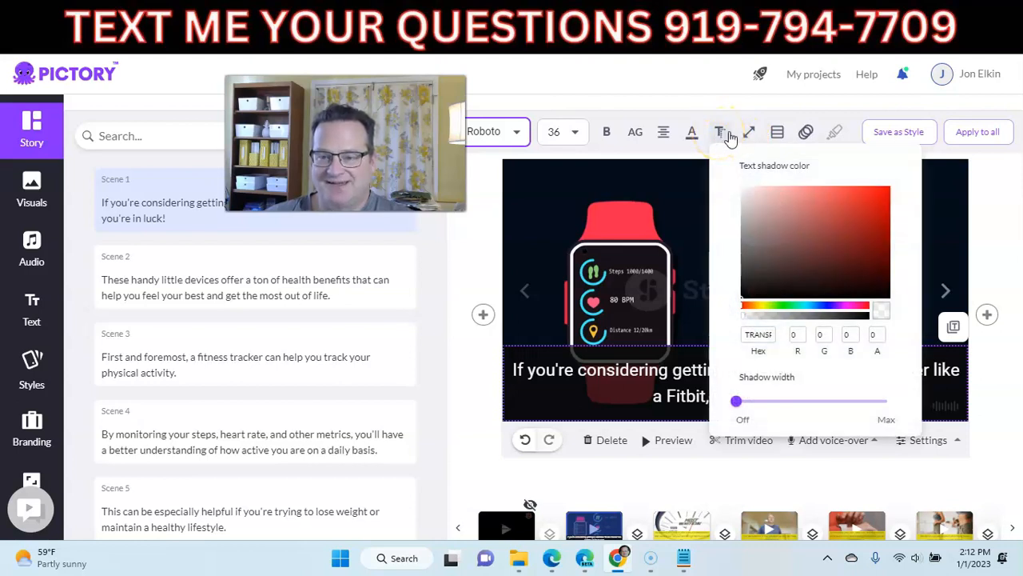
click(747, 138)
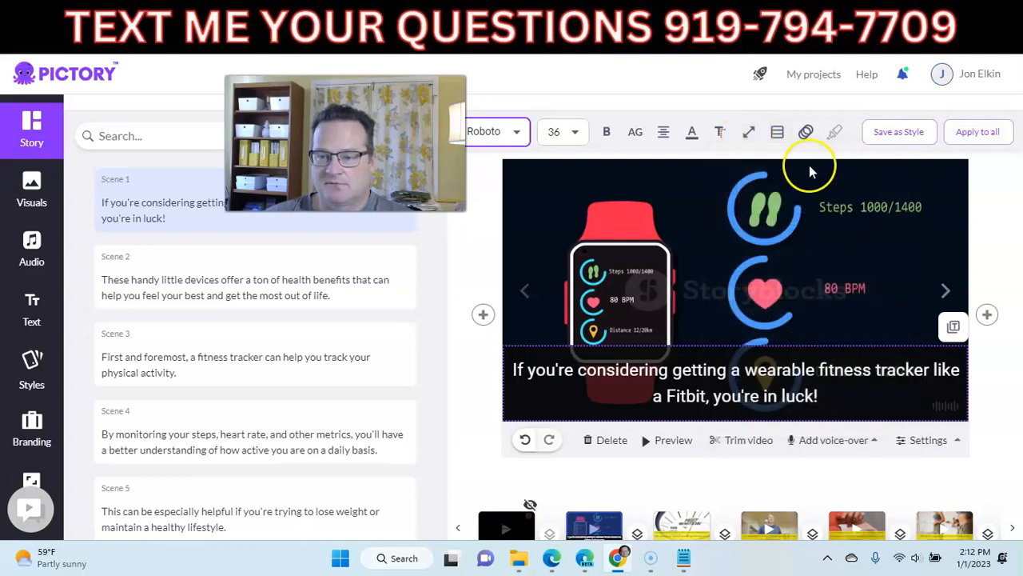
click(748, 131)
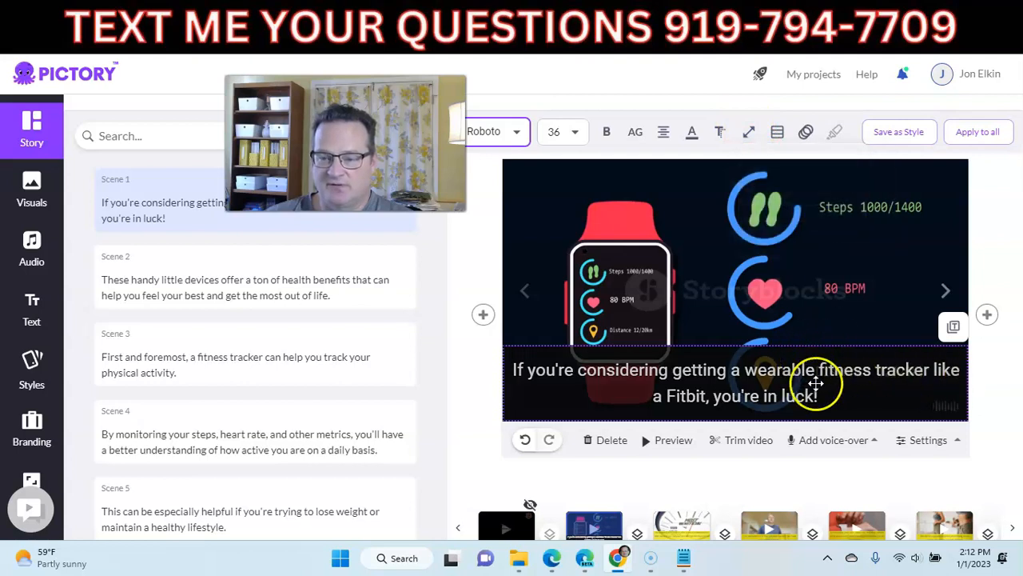
click(778, 134)
click(804, 133)
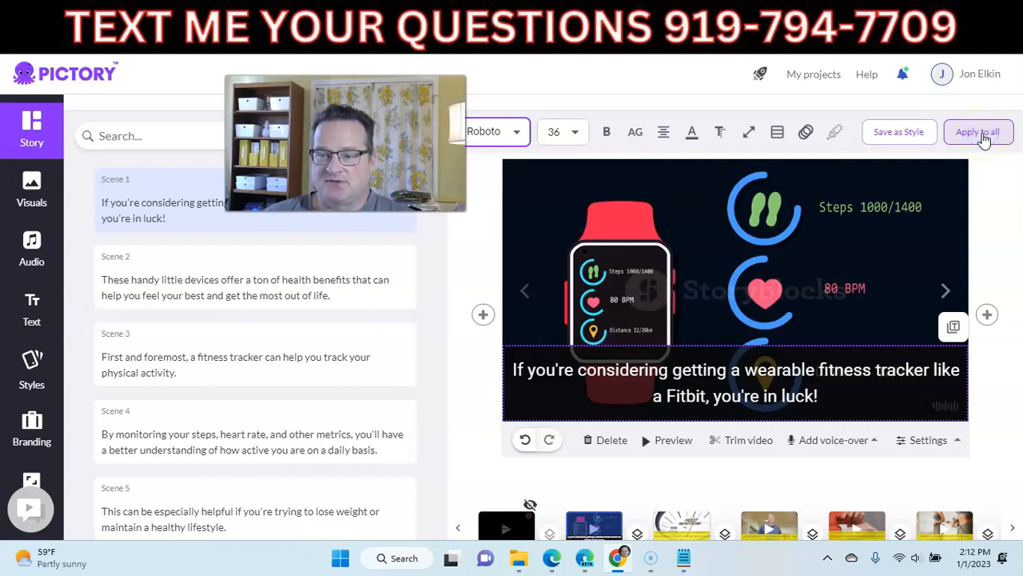
click(789, 334)
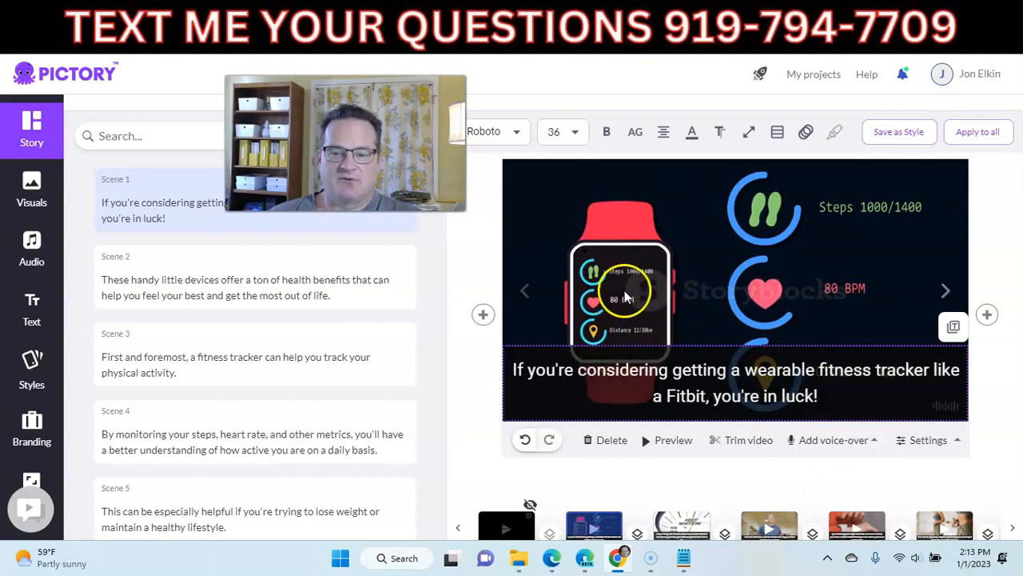
Set the scene 2 caption's font size to 32 and apply the caption formatting to all scenes.
click(44, 198)
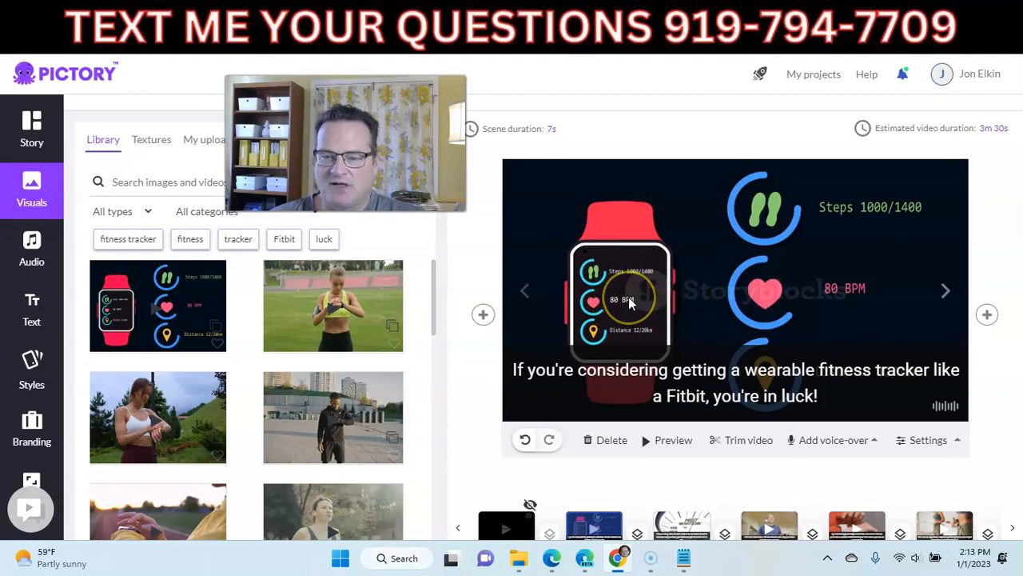
click(681, 510)
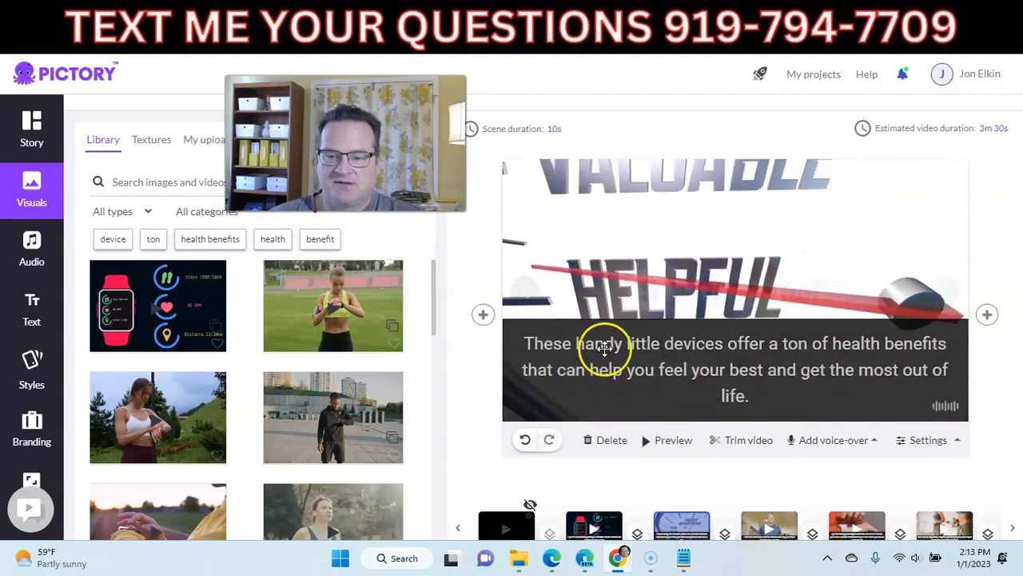
click(740, 374)
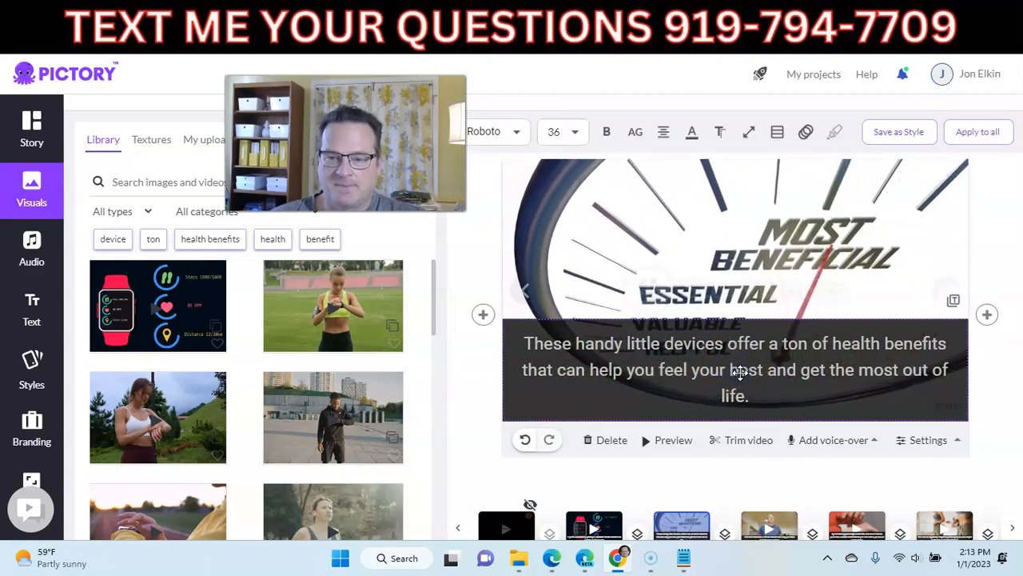
click(569, 132)
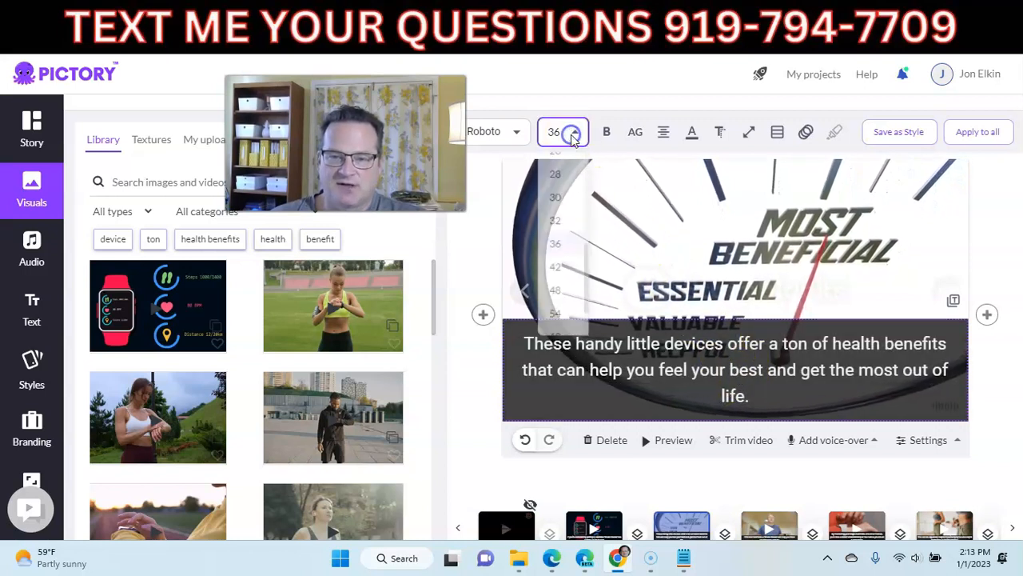
click(556, 227)
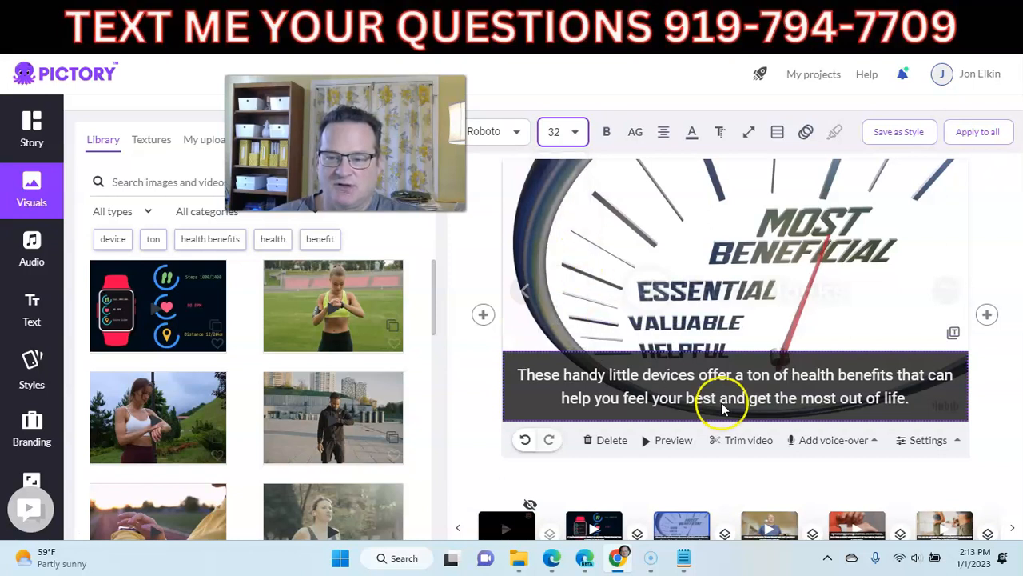
click(970, 137)
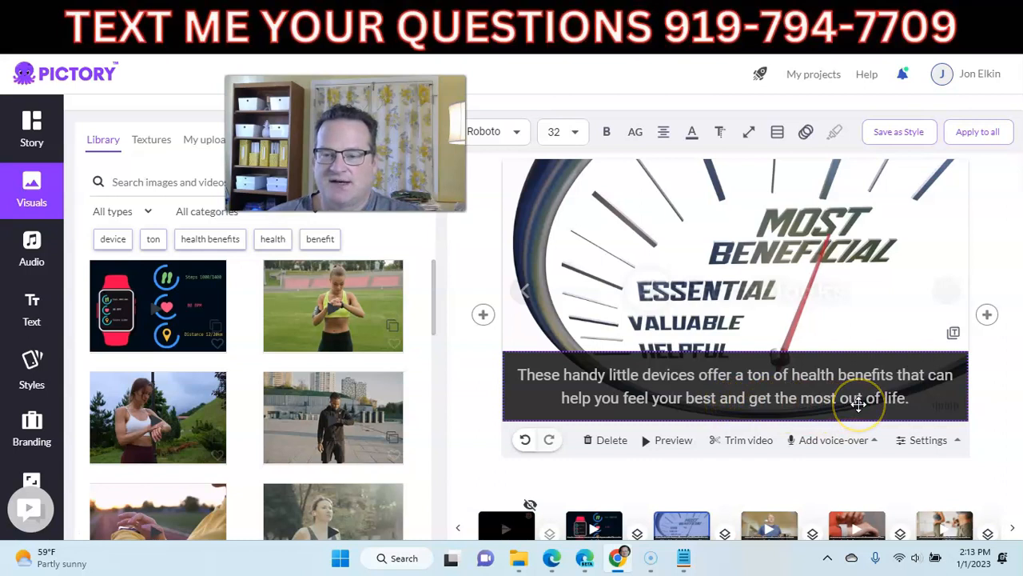
Replace scene 2's visual with the library clip of the woman in a white top checking her watch outdoors.
click(730, 264)
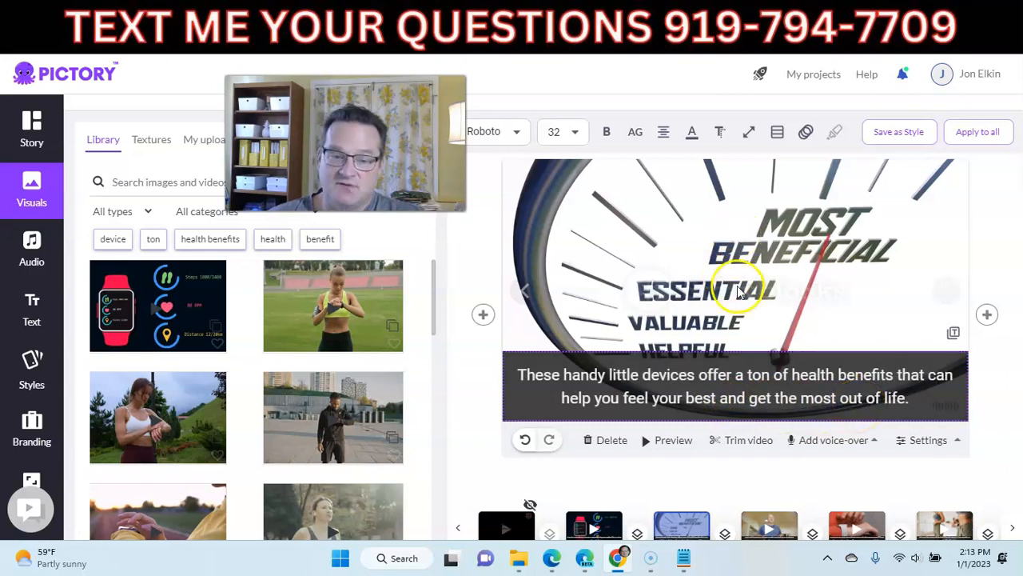
click(146, 415)
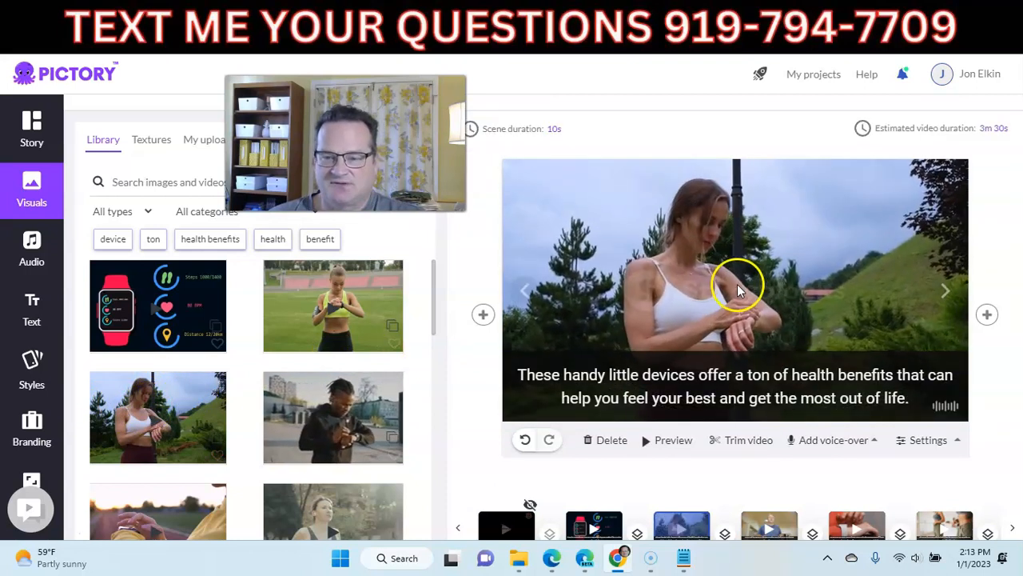
Review the visuals and captions of scenes 3 to 5 and check the voice-over options for a scene.
click(784, 526)
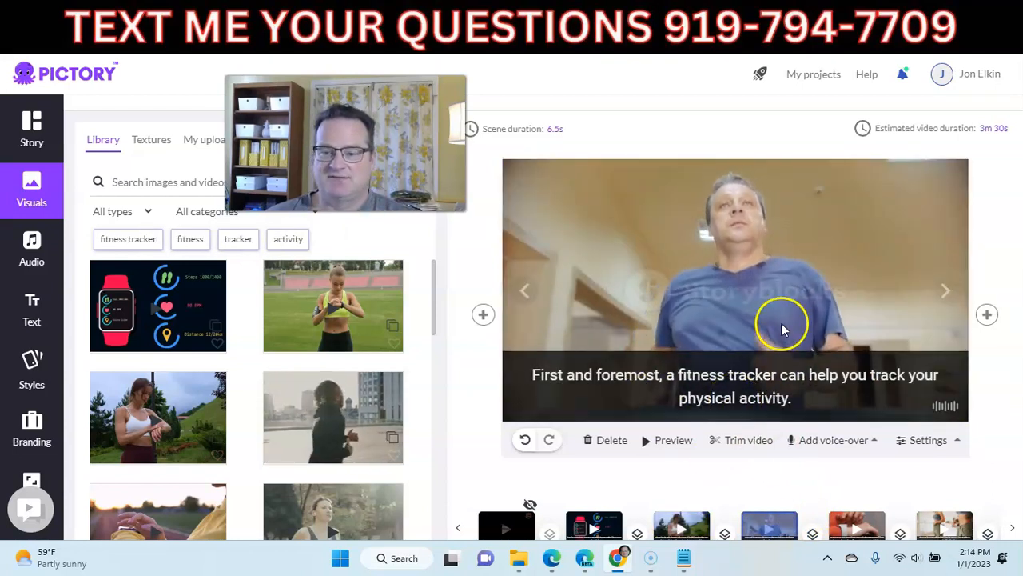
click(849, 524)
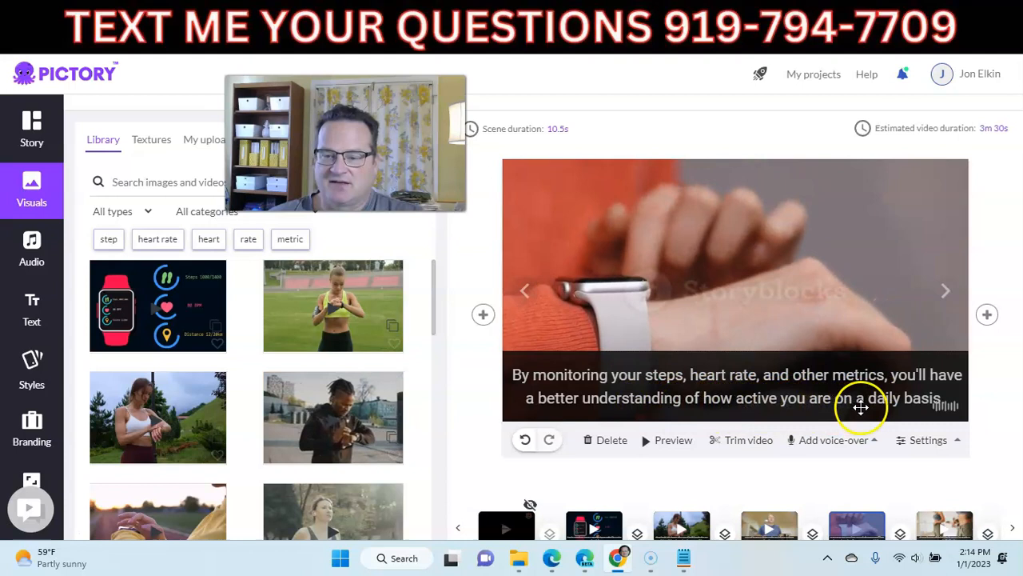
click(944, 528)
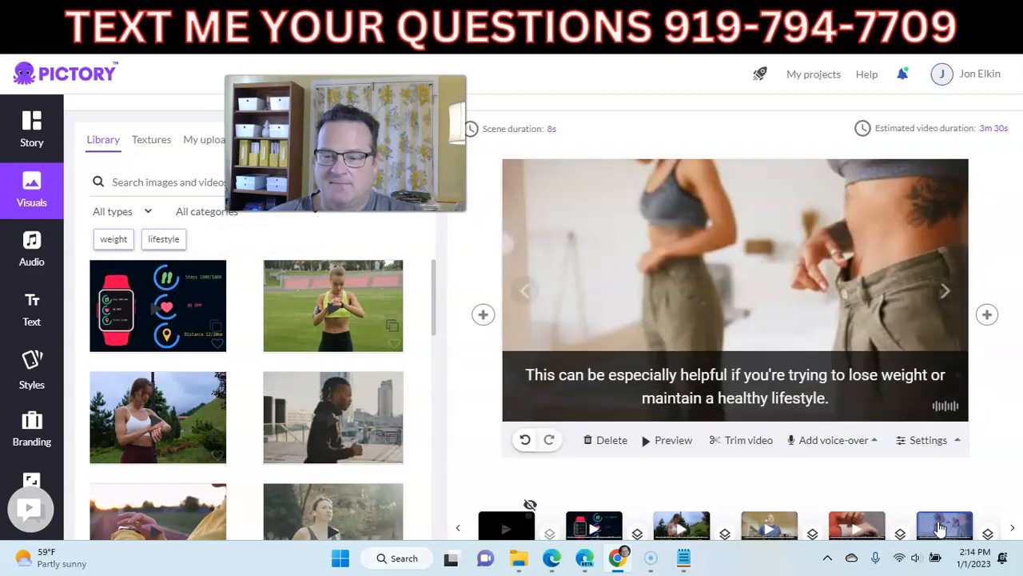
click(745, 393)
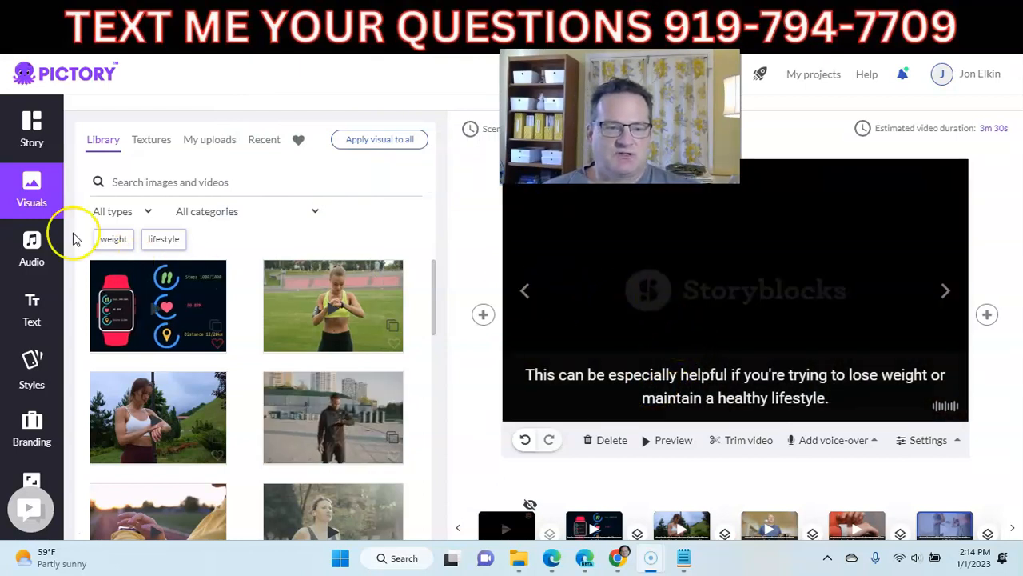
click(836, 442)
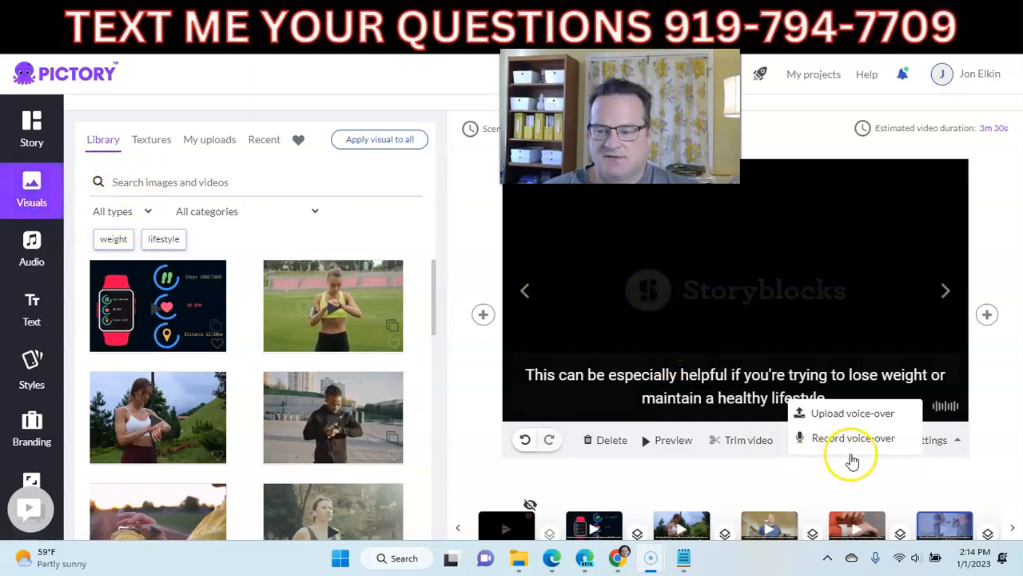
Search the visual library for "sleep" and replace the sleep-tracking scene's visual with the clip of the woman sleeping in gray bedding.
click(947, 291)
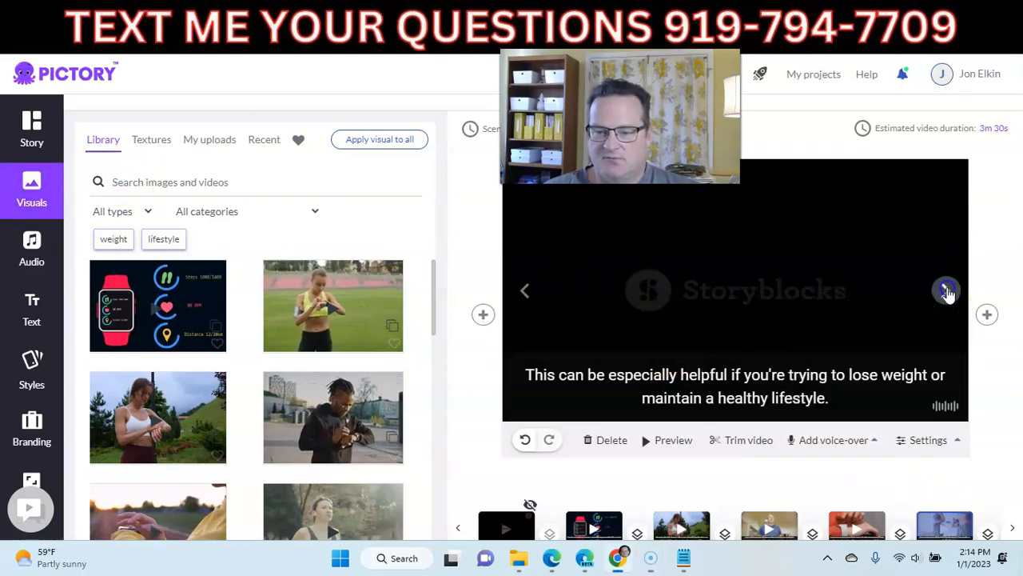
click(947, 292)
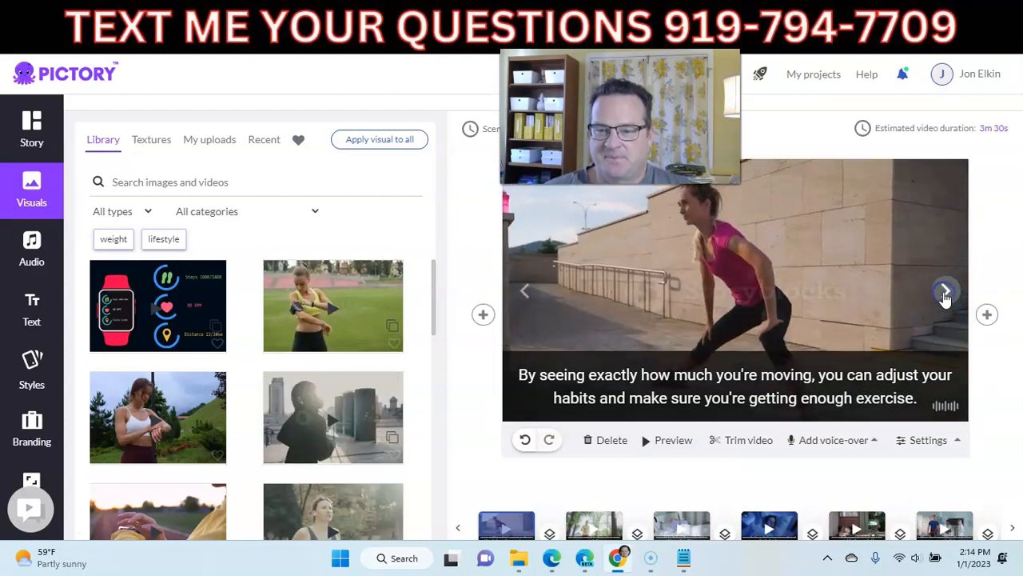
click(945, 292)
click(944, 294)
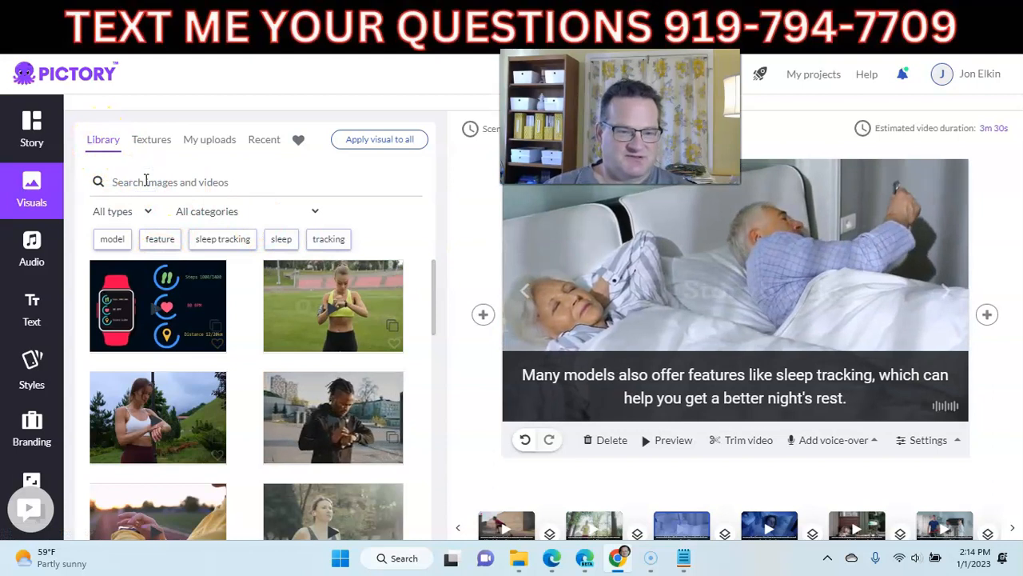
text(sleep)
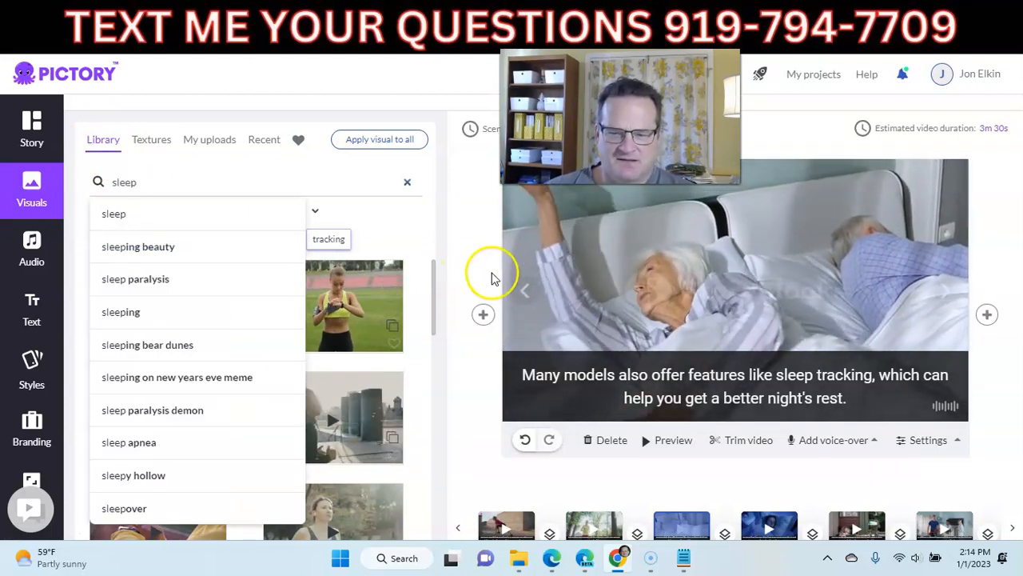
click(105, 220)
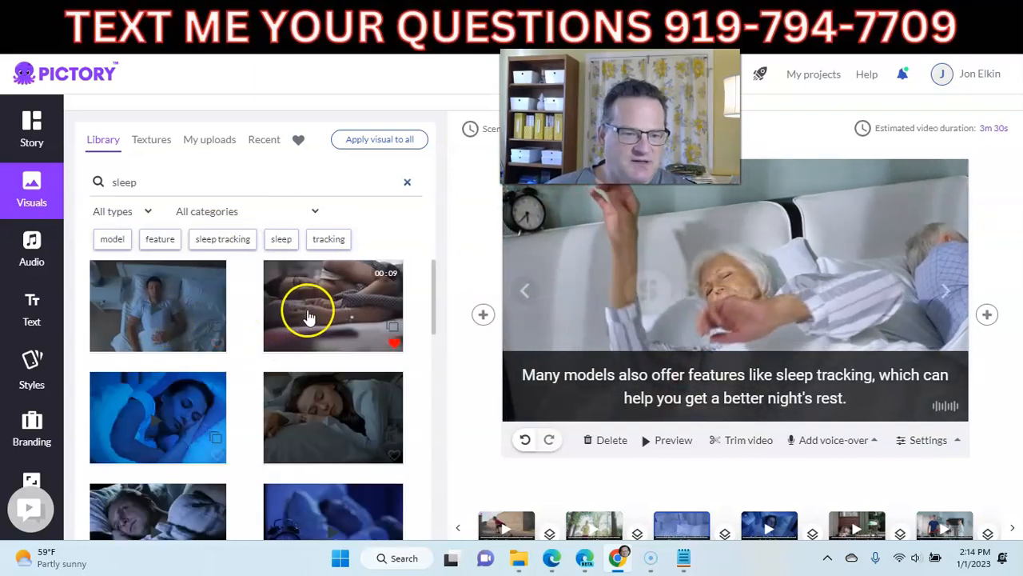
click(312, 411)
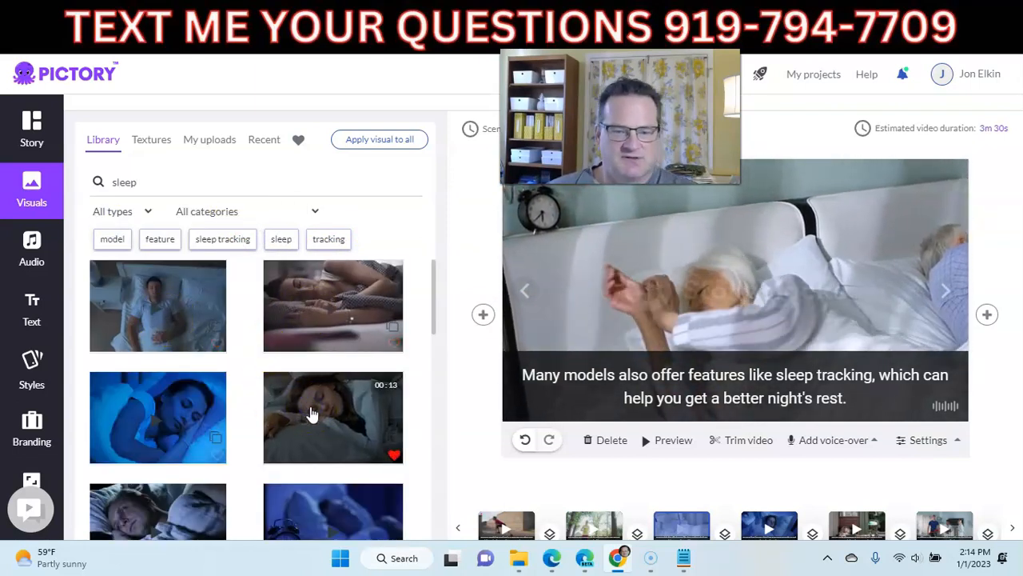
scroll(319, 397, down, 5)
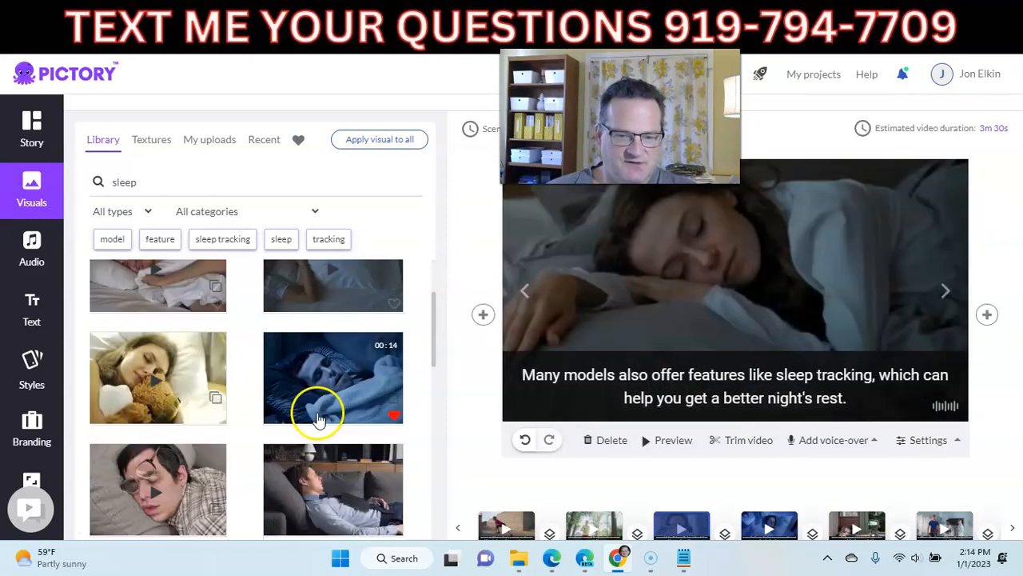
scroll(298, 402, up, 5)
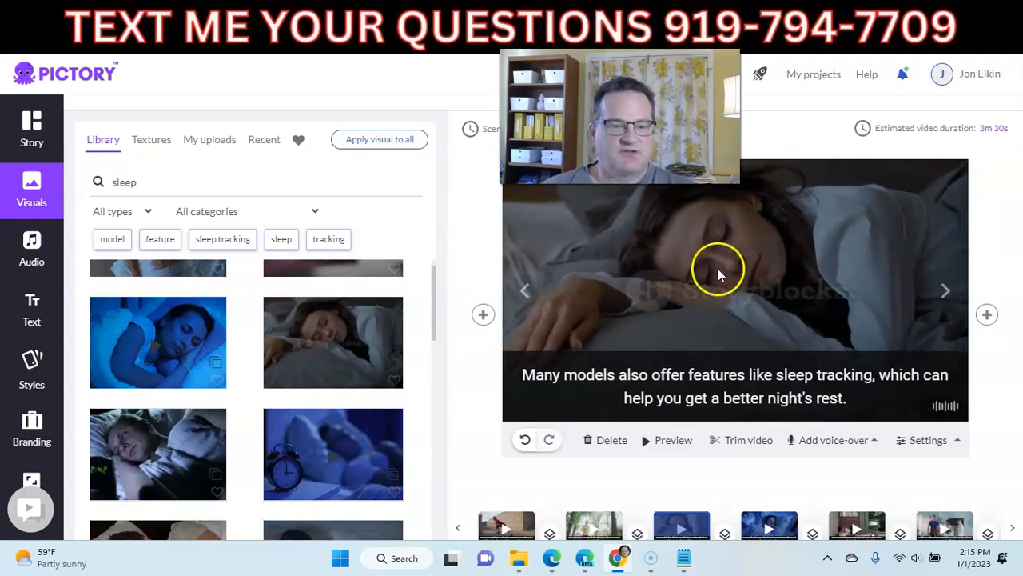
Examine the background textures and uploaded visuals, and return to the visual library.
click(159, 146)
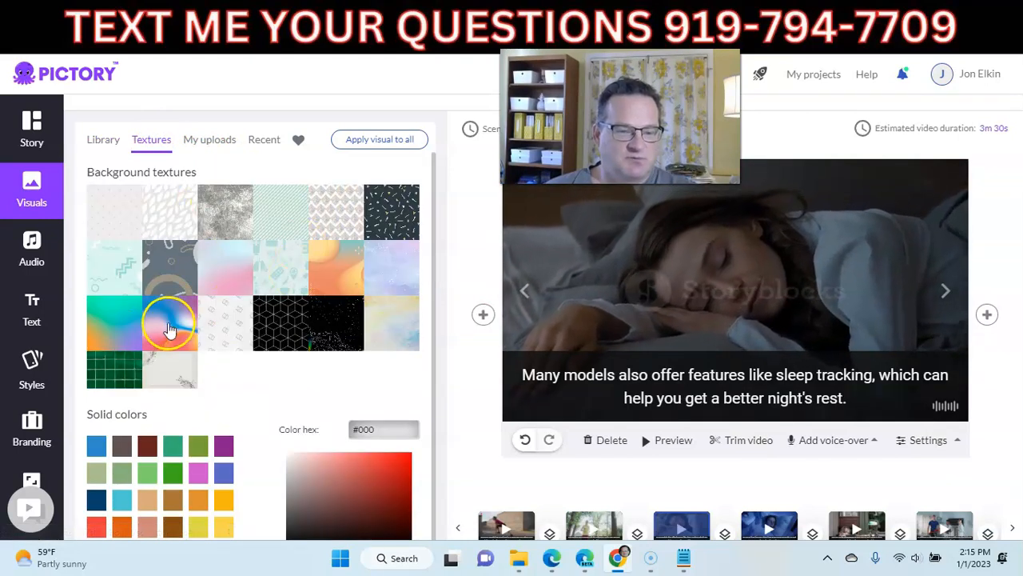
click(214, 141)
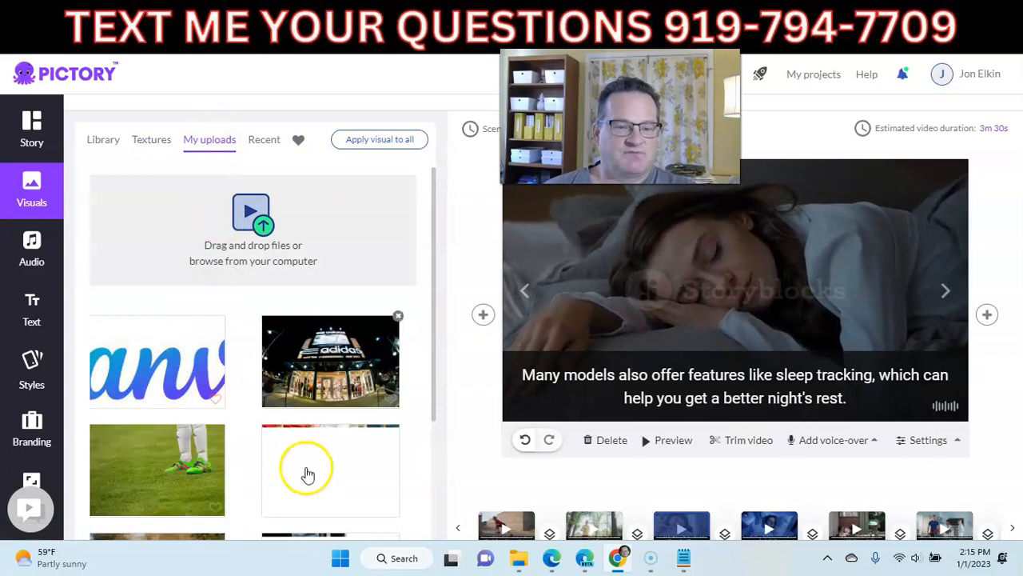
scroll(216, 409, down, 2)
scroll(211, 410, up, 3)
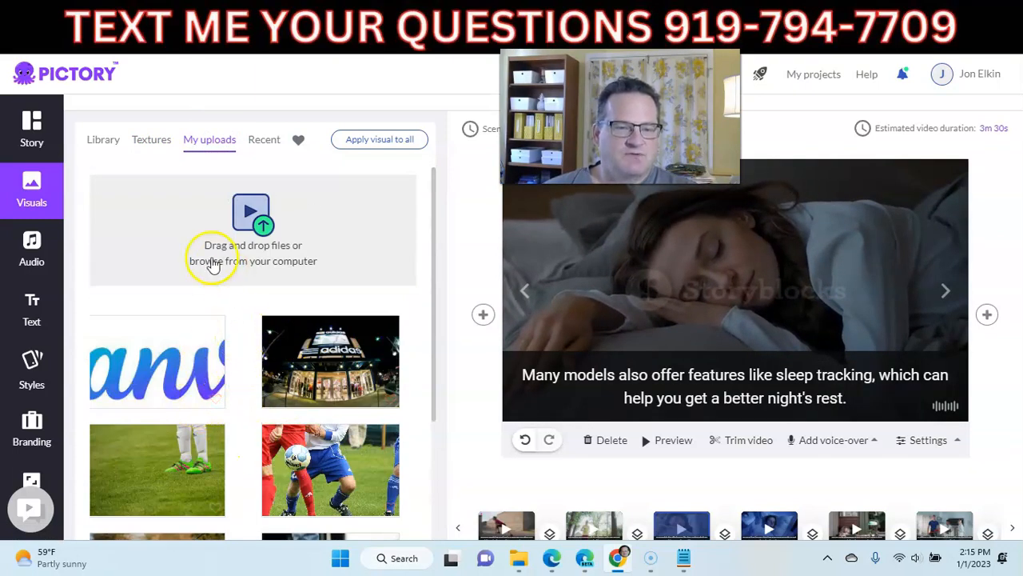
click(107, 141)
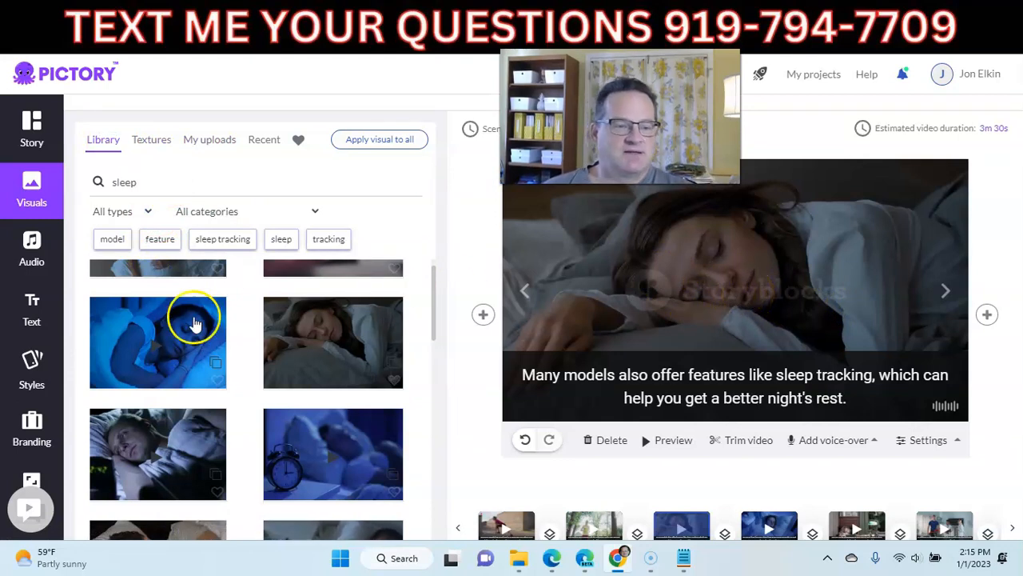
Examine the background music tracks, the available AI voice-over voices and the uploaded voice-over files.
click(28, 256)
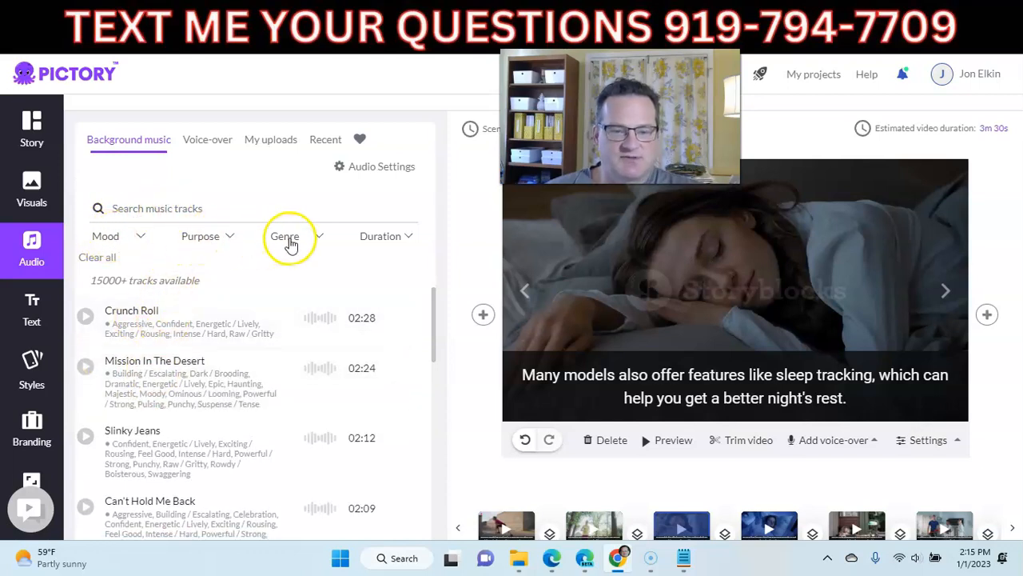
click(217, 142)
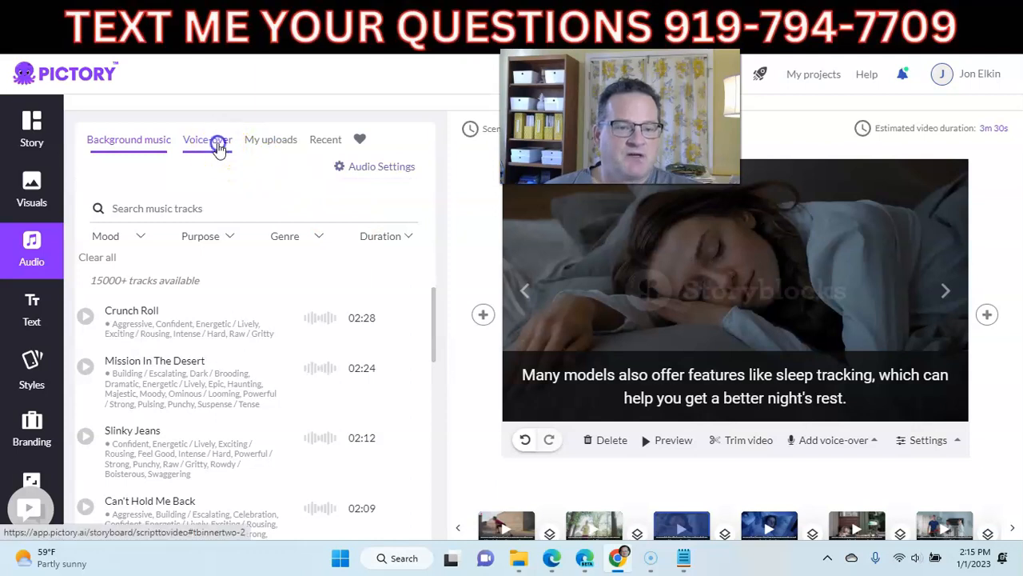
scroll(152, 330, down, 6)
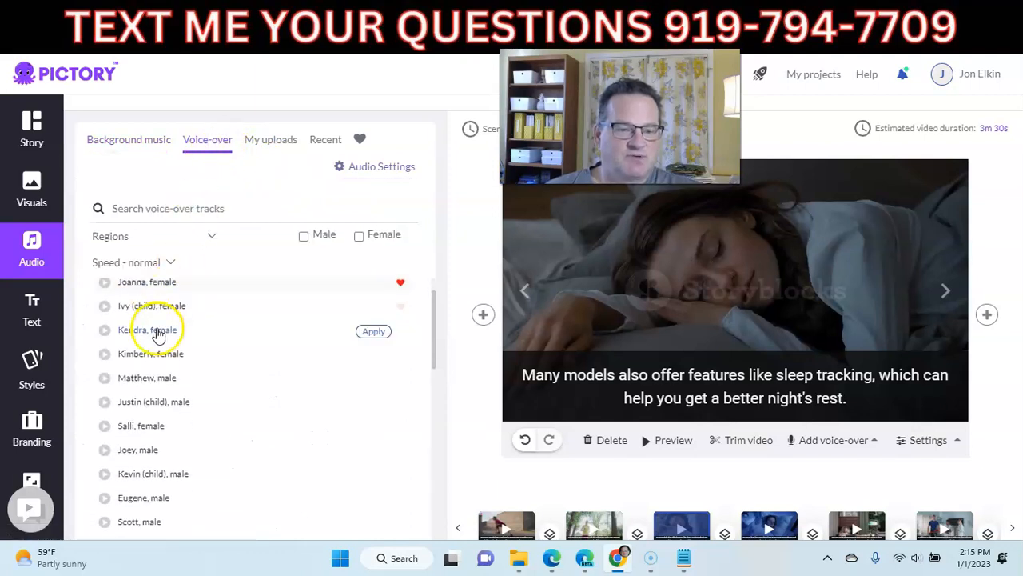
scroll(148, 339, down, 1)
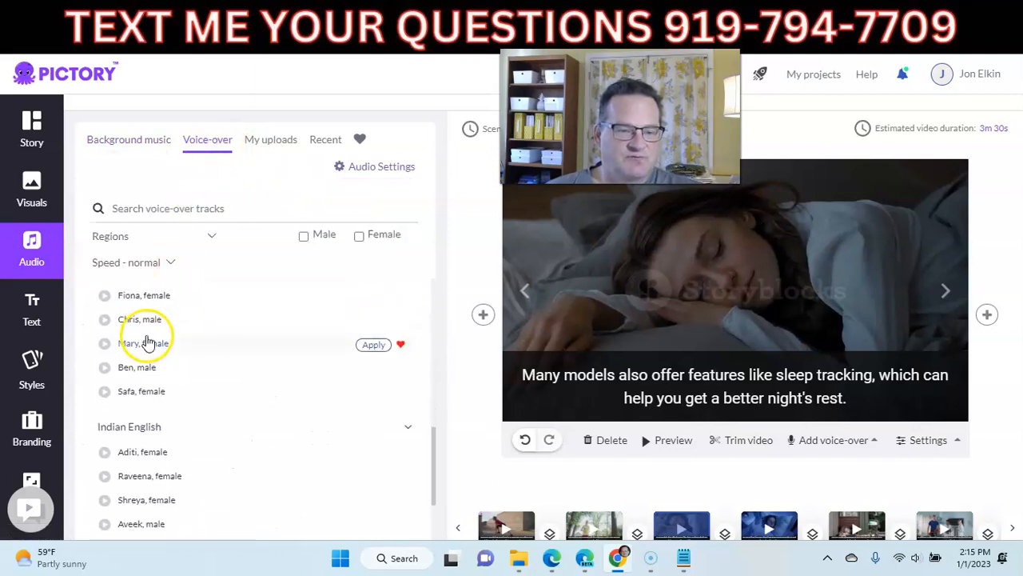
scroll(157, 389, up, 7)
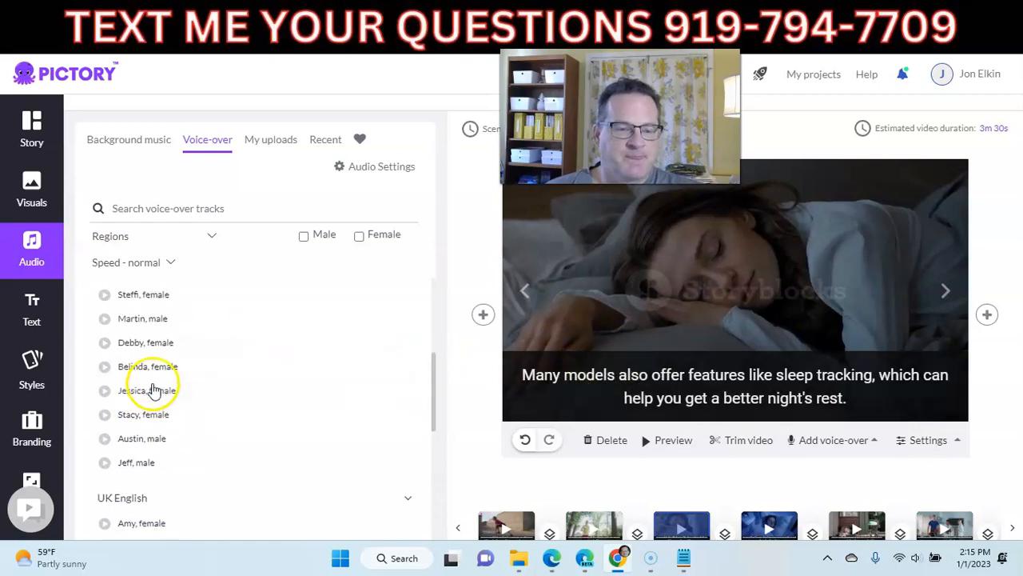
click(266, 140)
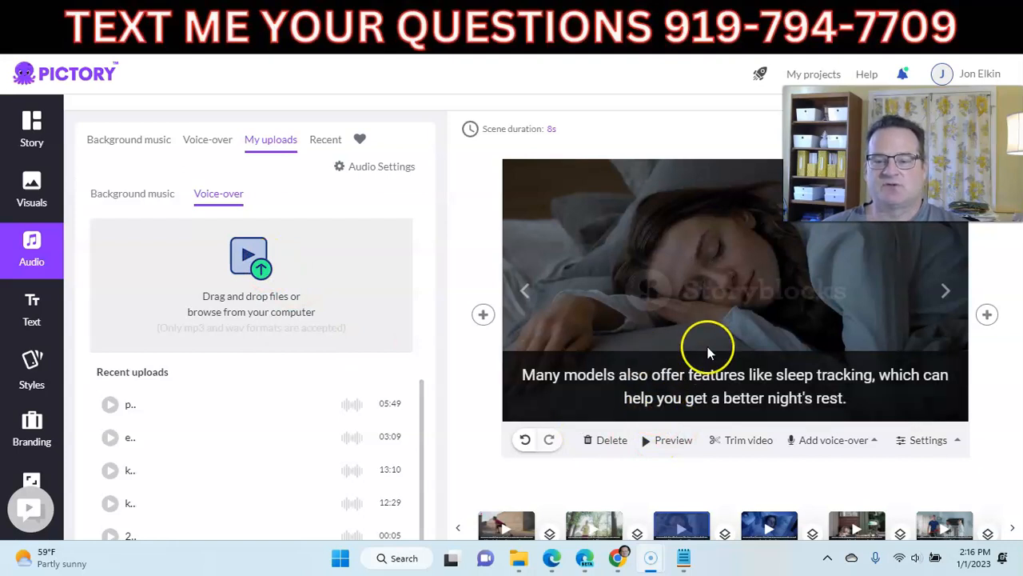
Apply the US English female voice Kendra as the video's voice-over.
click(199, 142)
mouse_move(107, 335)
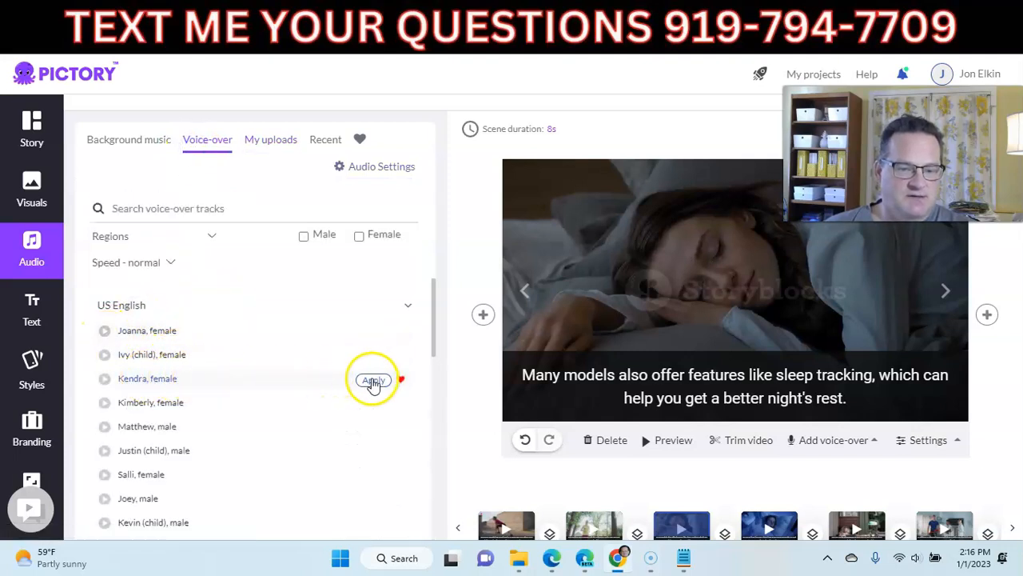
click(375, 381)
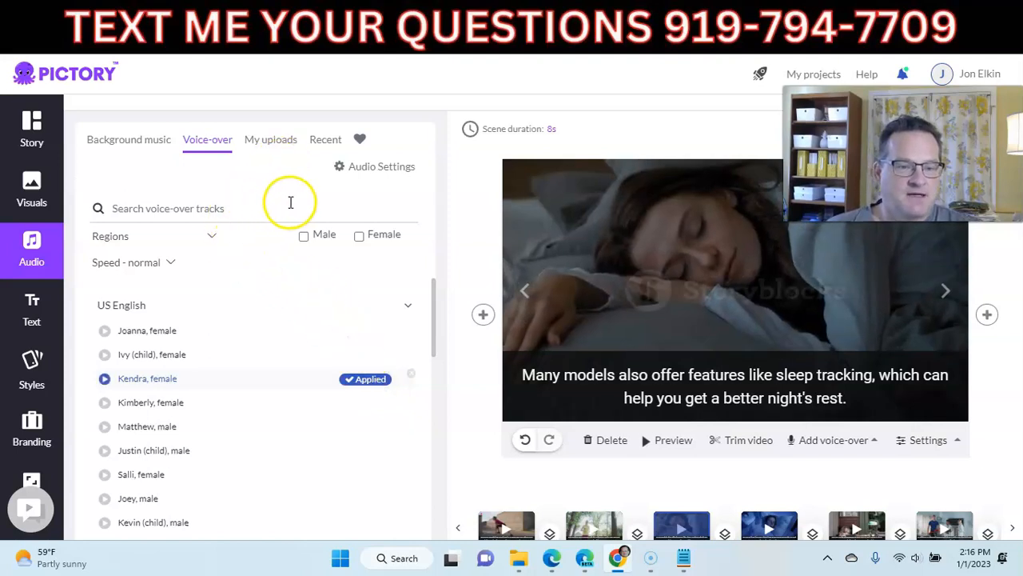
Set the background music volume to 6% and apply the track Three Kings as background music.
click(368, 169)
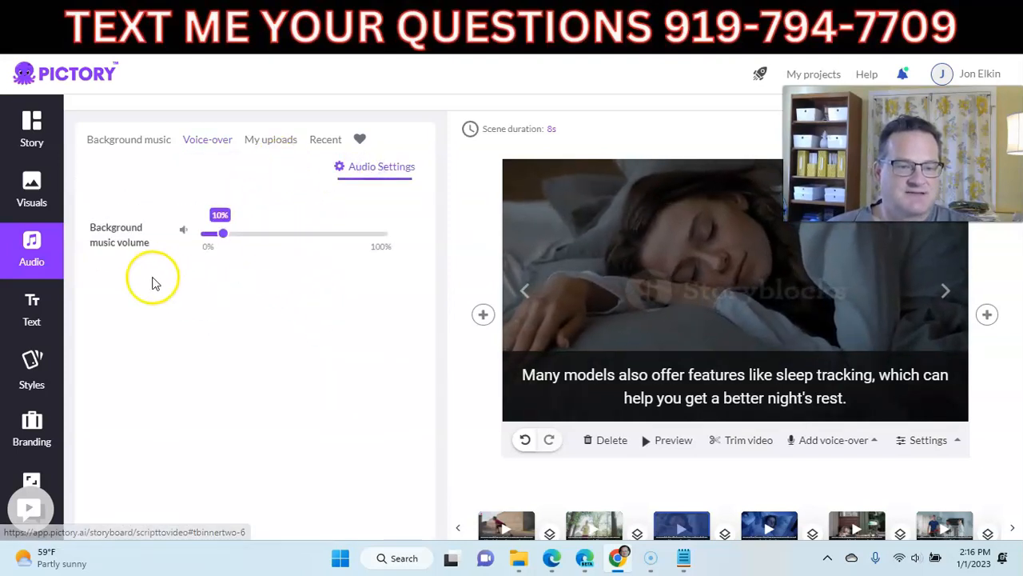
drag(221, 237, 211, 239)
click(149, 144)
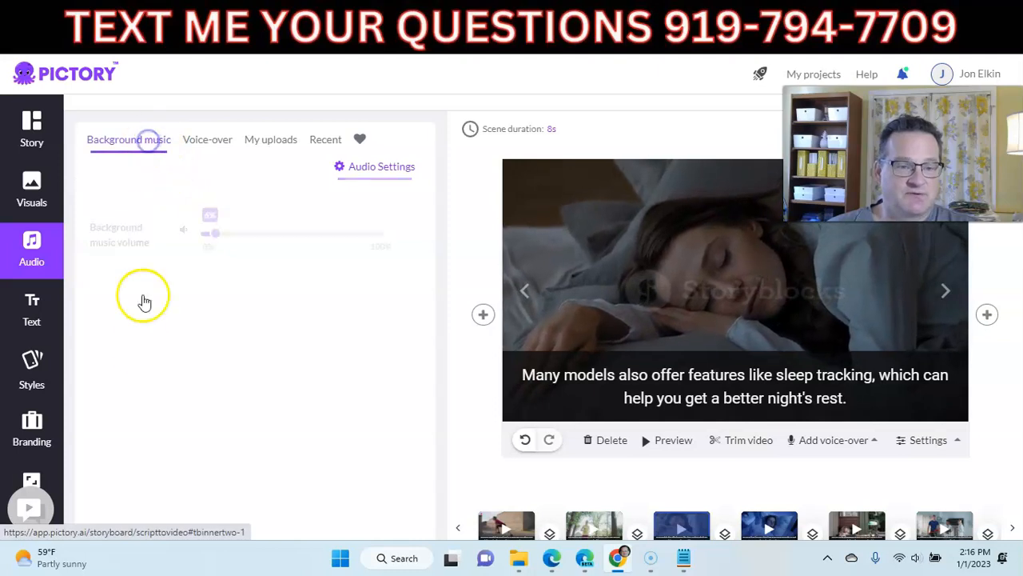
scroll(239, 369, down, 2)
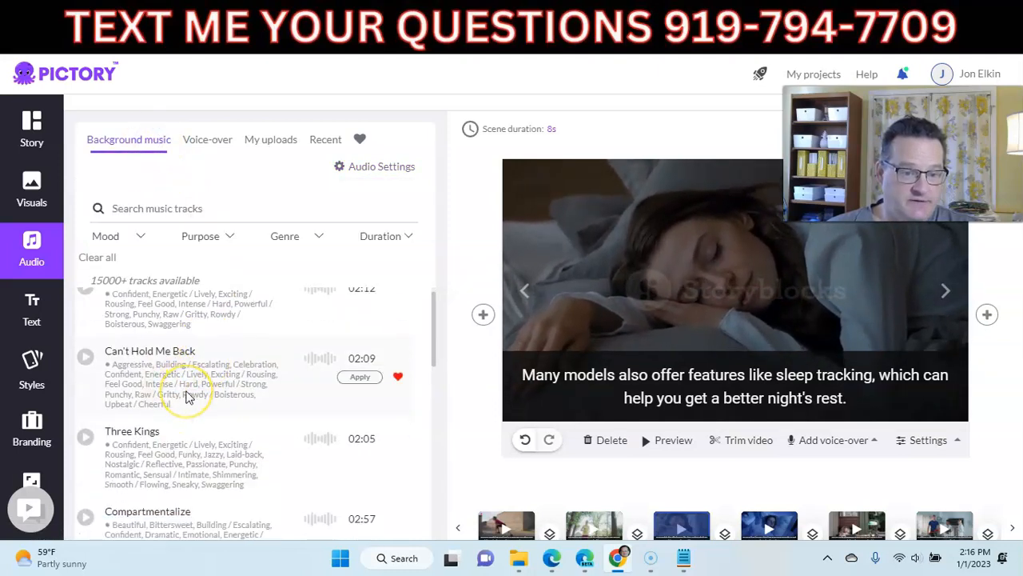
scroll(186, 396, down, 1)
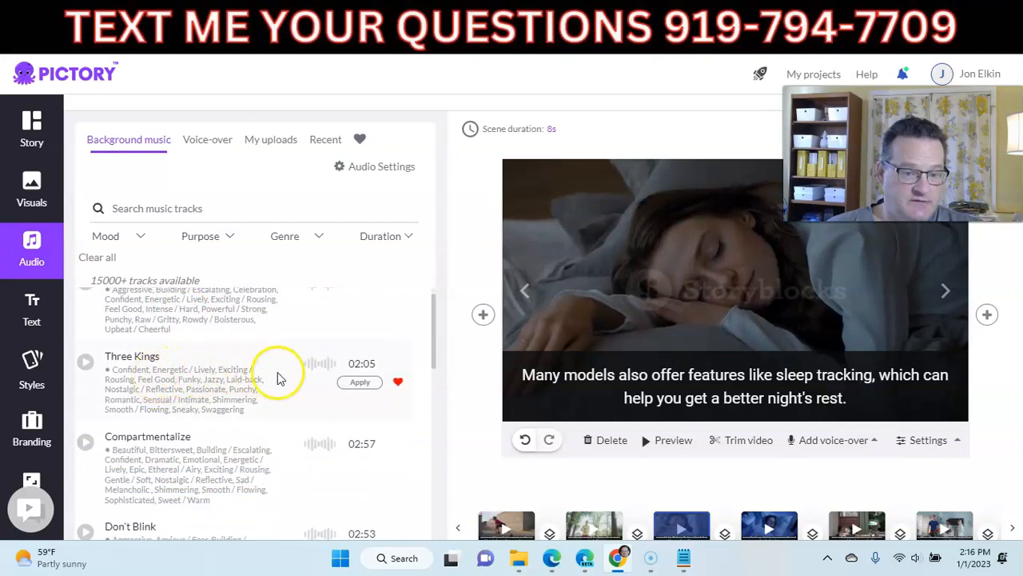
click(360, 383)
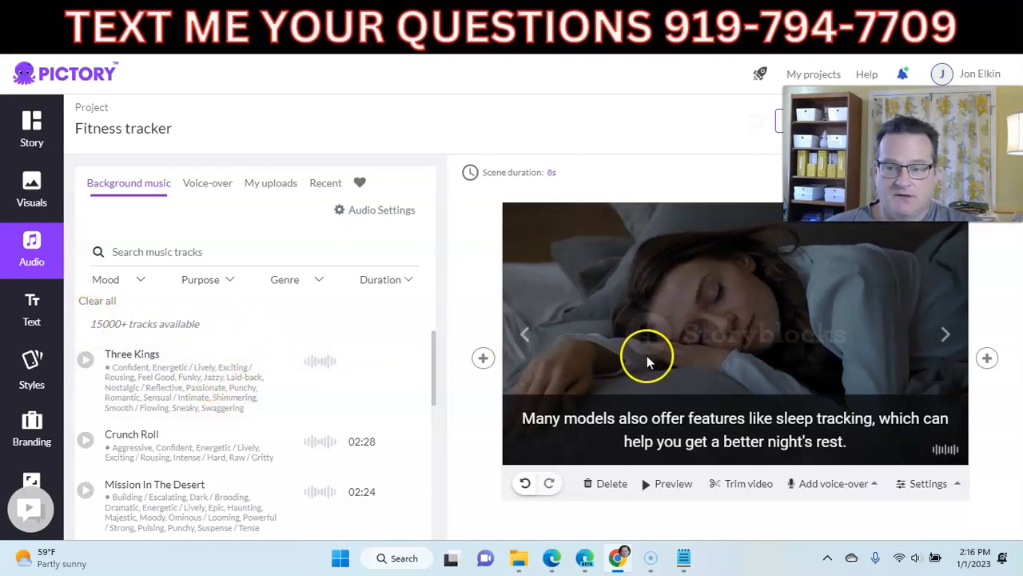
Examine the text formats, the Metro Caption template styles with the intro style's options, and the intro branding's logo settings.
click(38, 321)
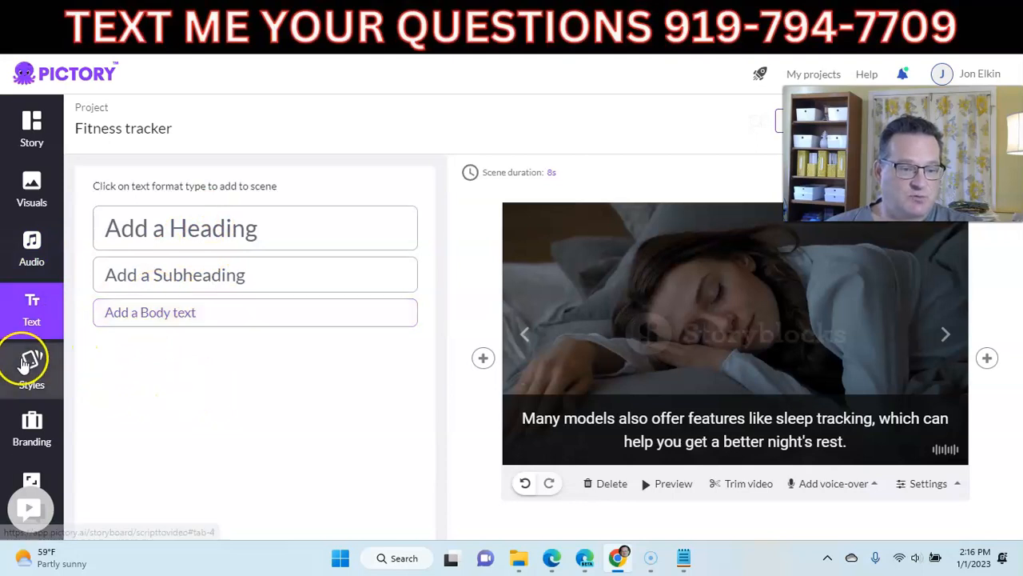
click(31, 362)
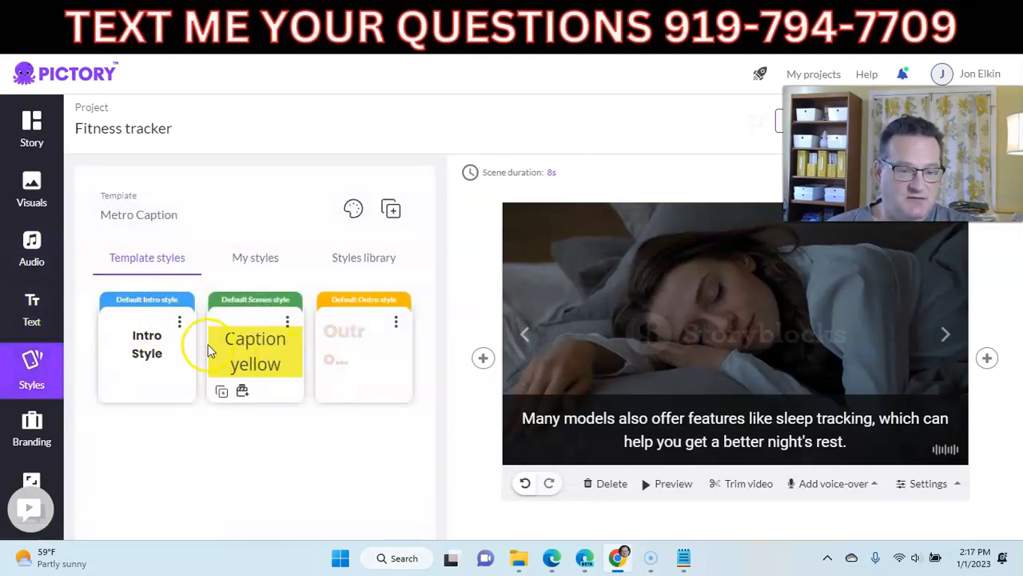
click(180, 321)
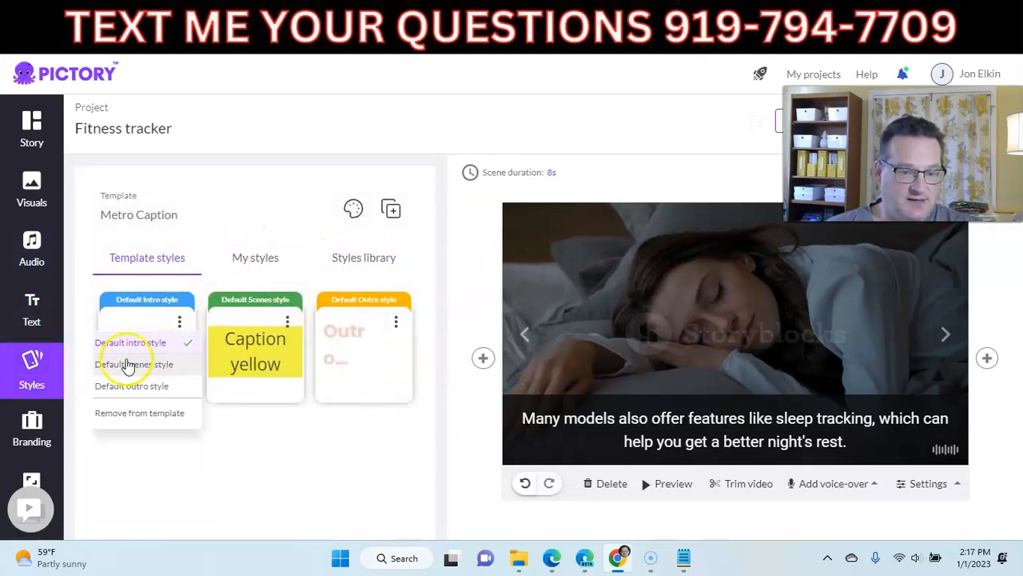
click(31, 423)
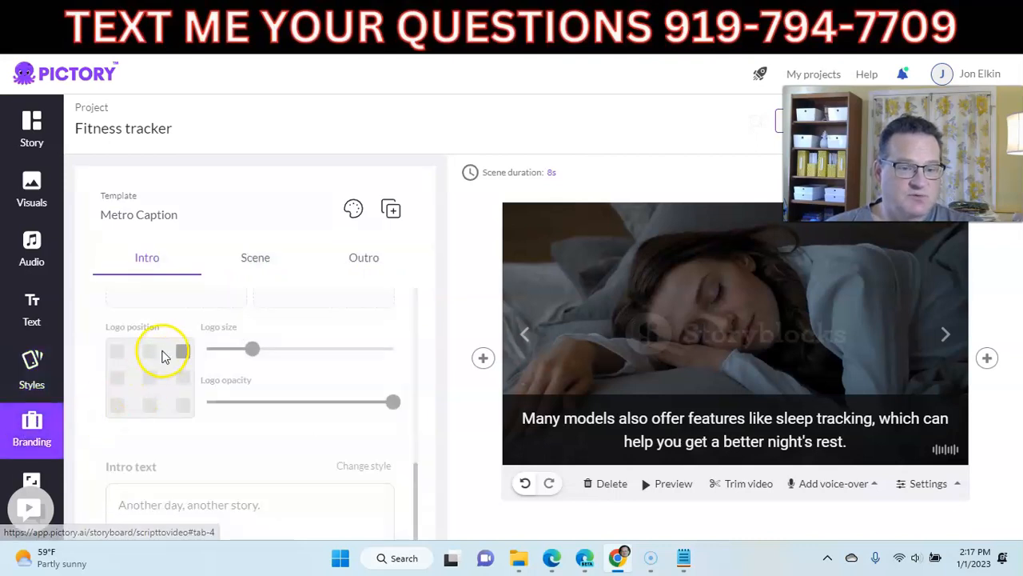
click(243, 350)
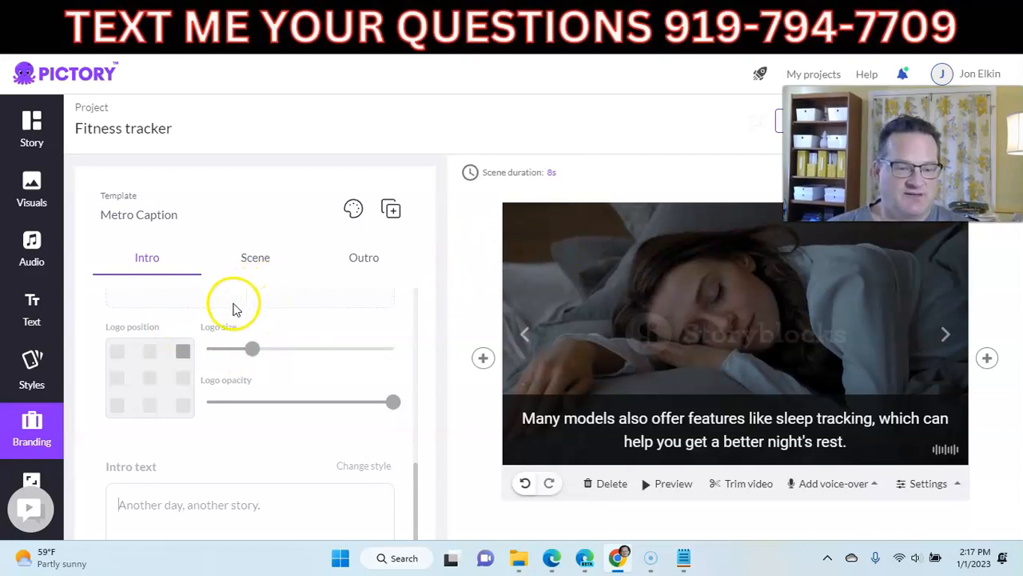
Set the video resolution to 1080p and check the available aspect ratios.
click(32, 480)
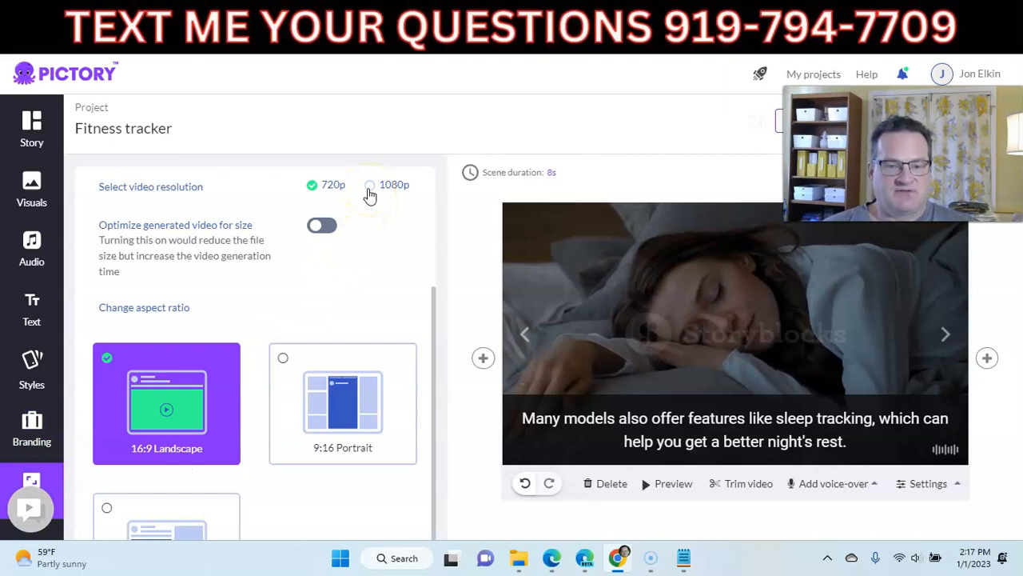
click(369, 191)
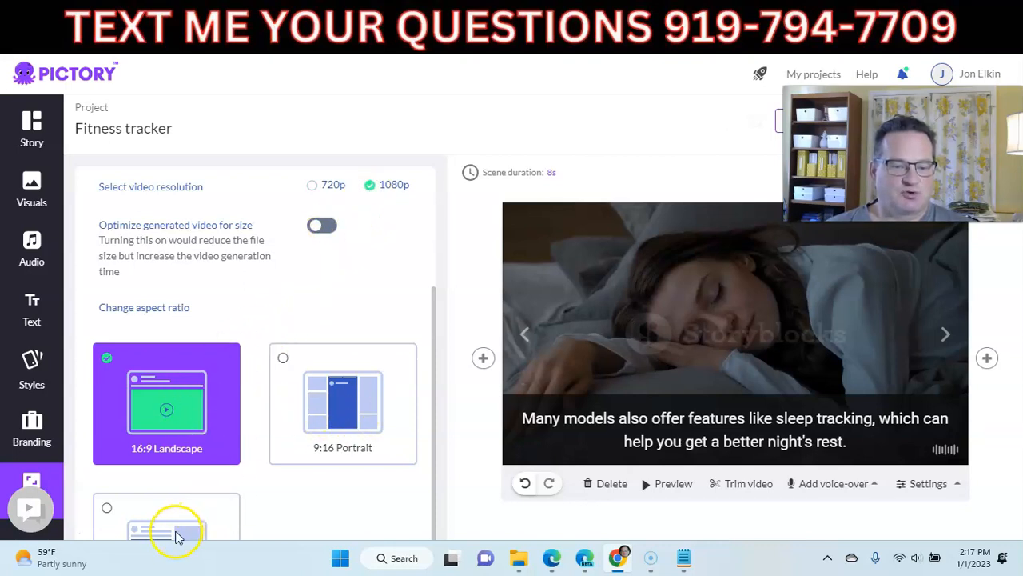
scroll(200, 464, down, 1)
scroll(249, 415, up, 1)
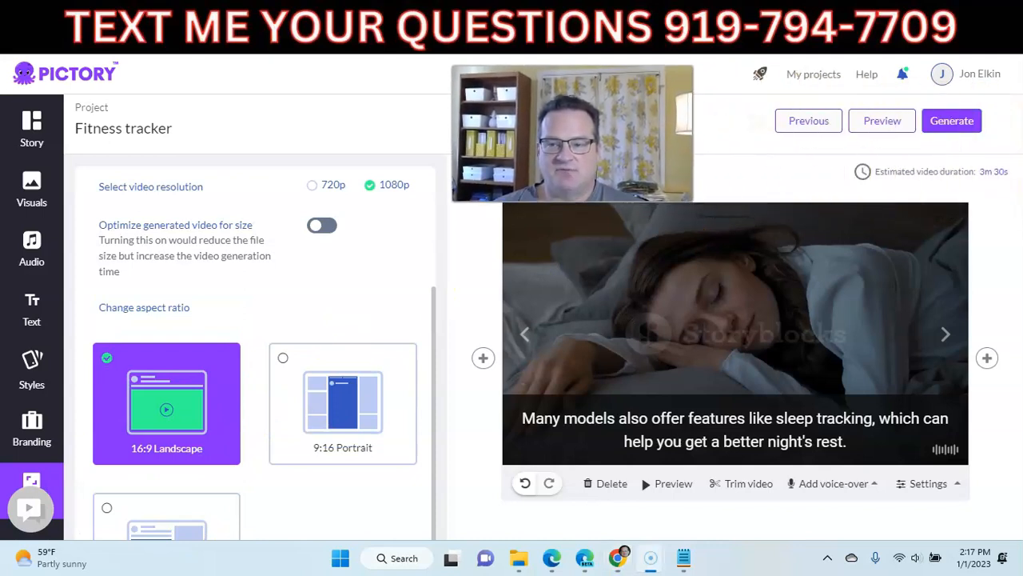
Preview the whole video, skipping ahead through its scenes, and close the preview.
click(876, 126)
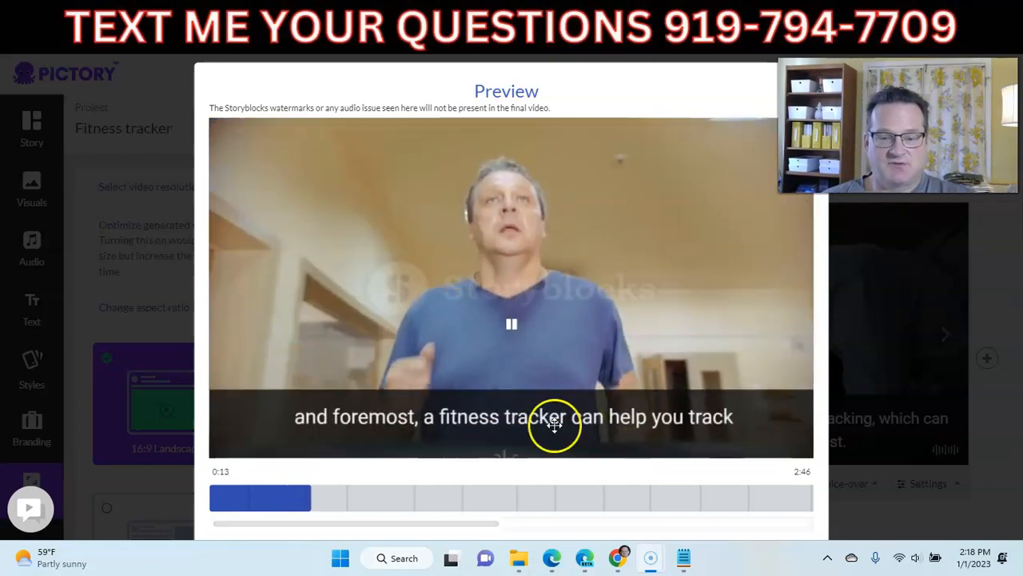
click(353, 499)
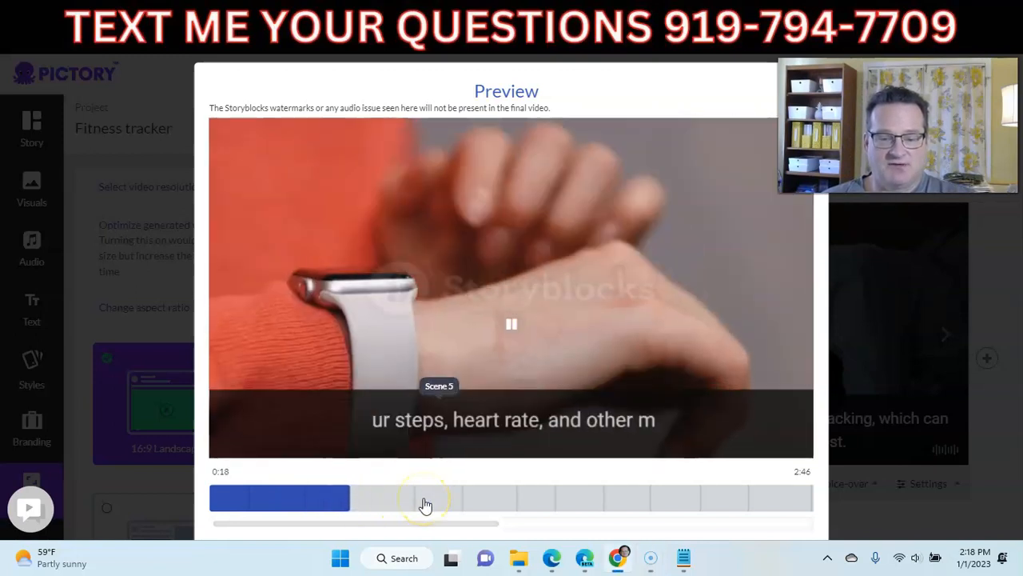
click(504, 500)
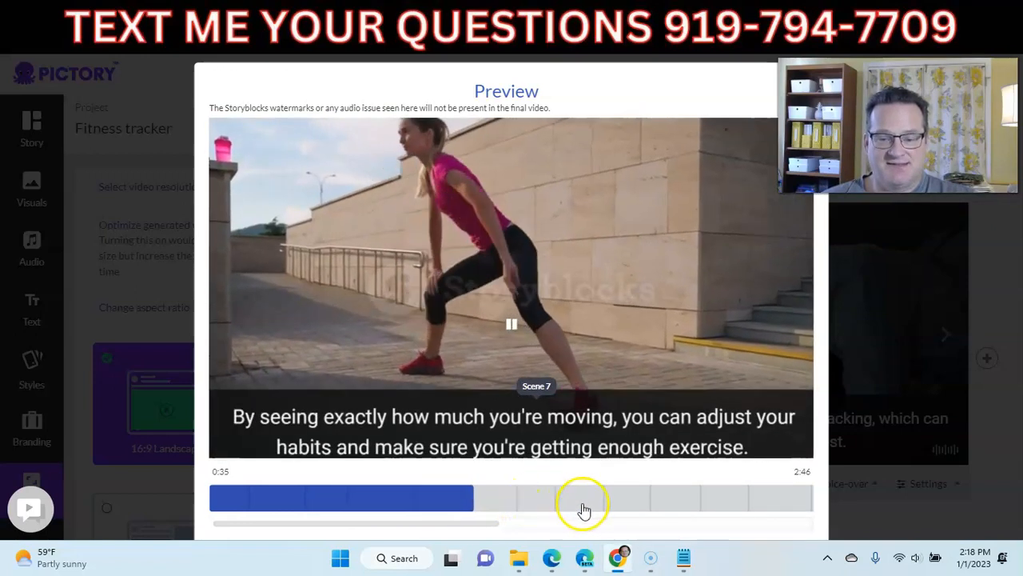
click(676, 505)
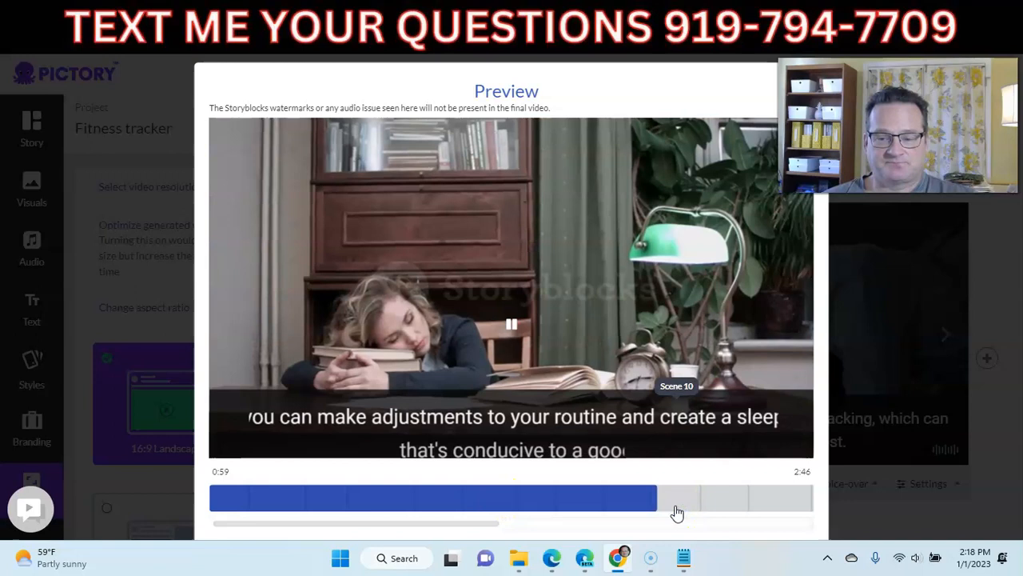
click(768, 504)
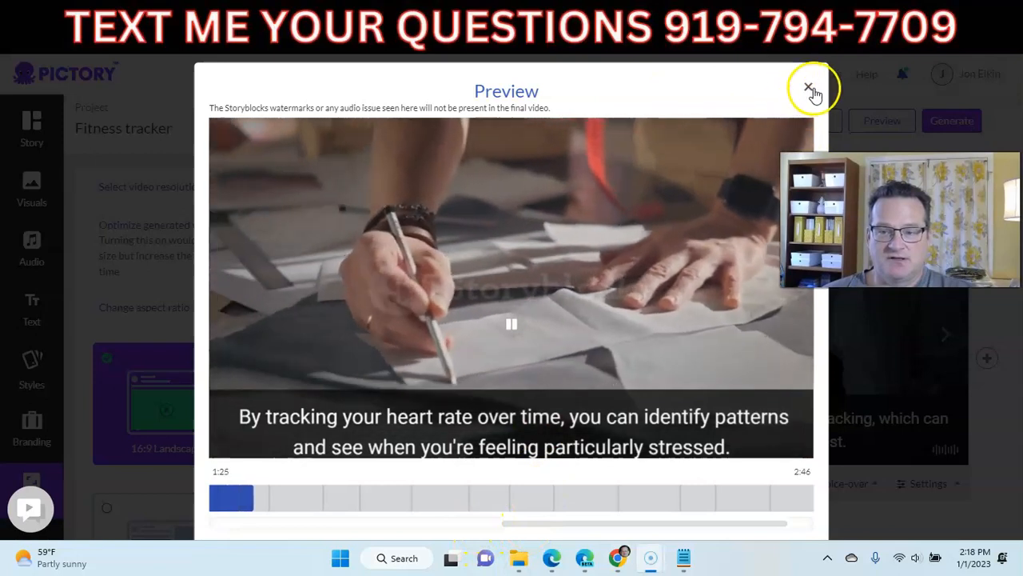
click(809, 88)
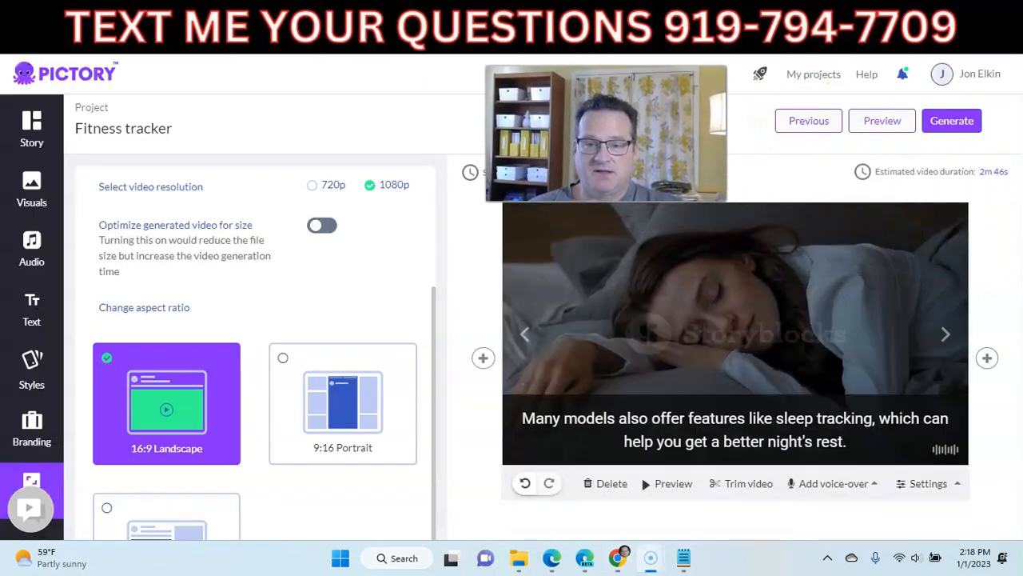
Examine the output types for generating the project, including the Video option.
click(945, 126)
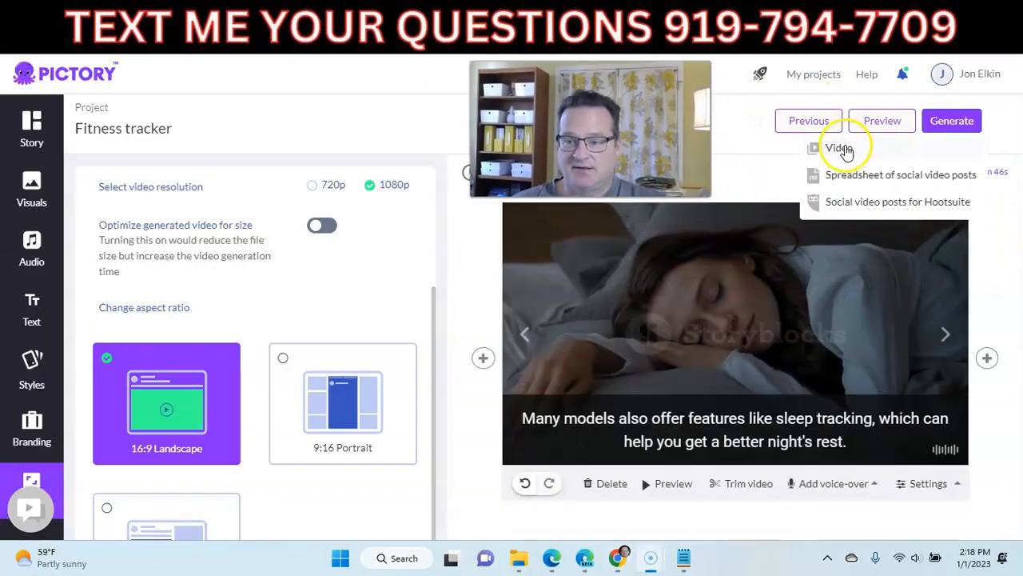
click(847, 151)
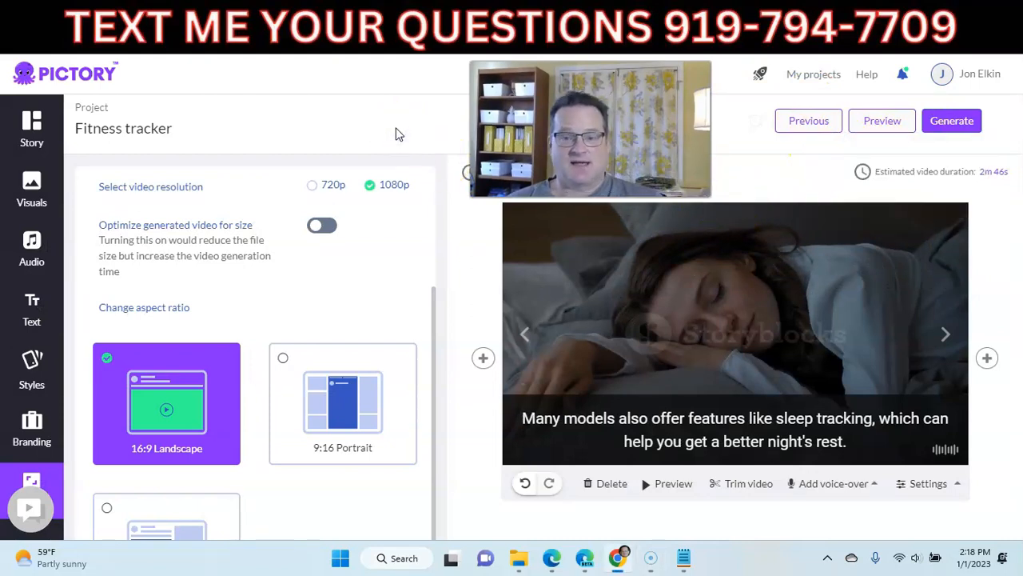
click(461, 143)
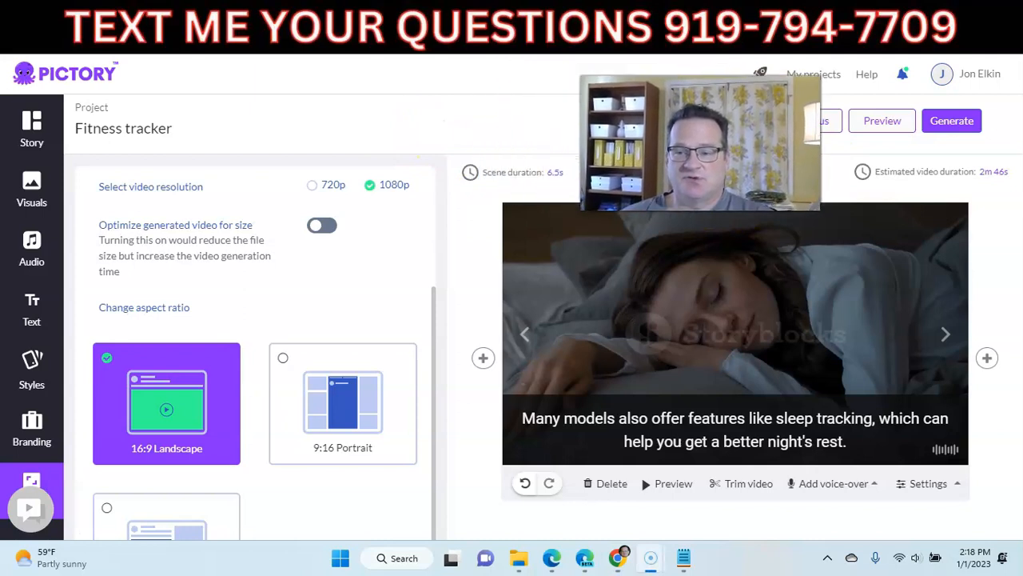
click(592, 175)
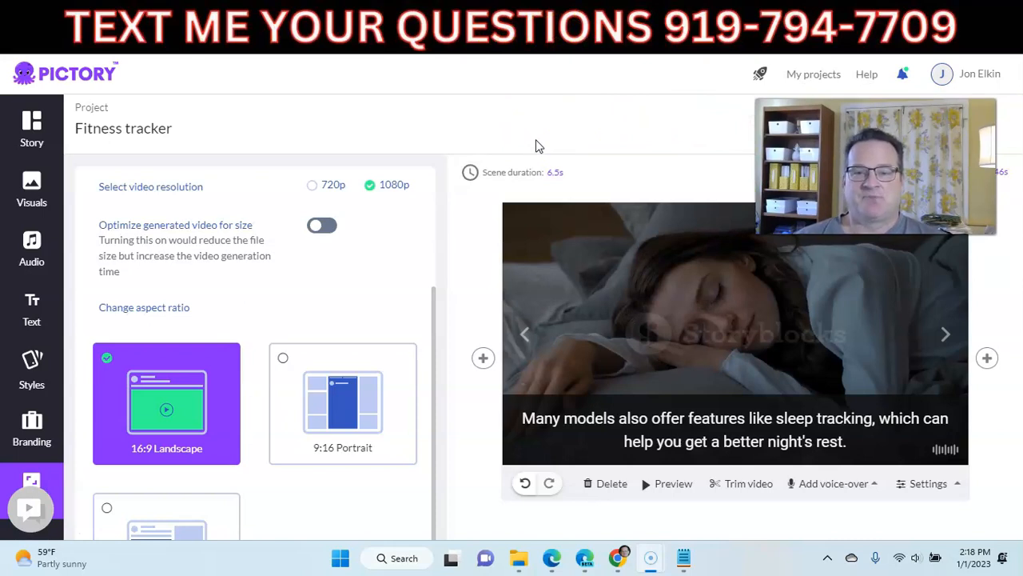
Review the fitness tracker article and its prompt in ChatGPT and the Fitbit in Amazon's best sellers, and return to the Pictory project.
click(637, 28)
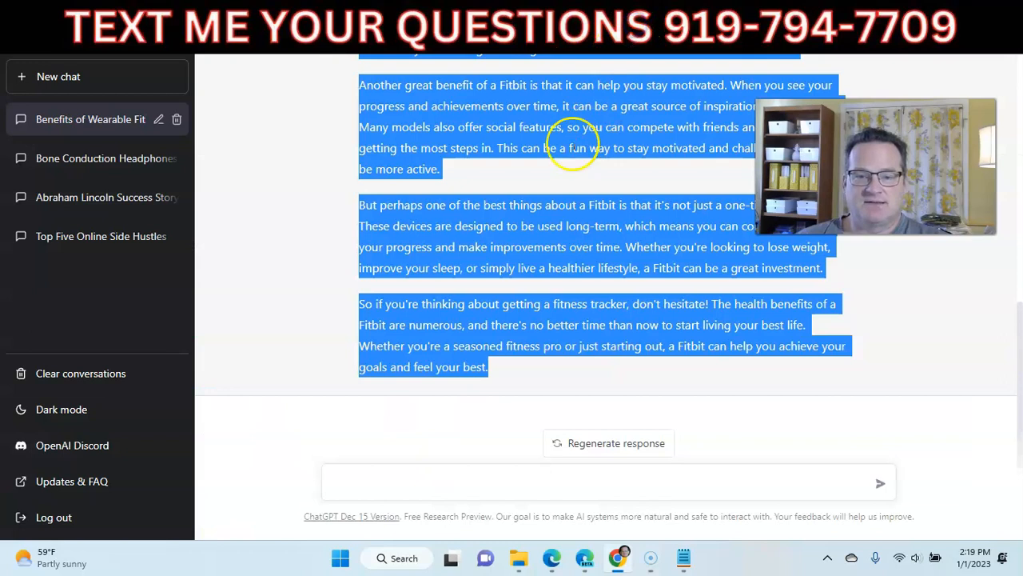
scroll(507, 232, up, 6)
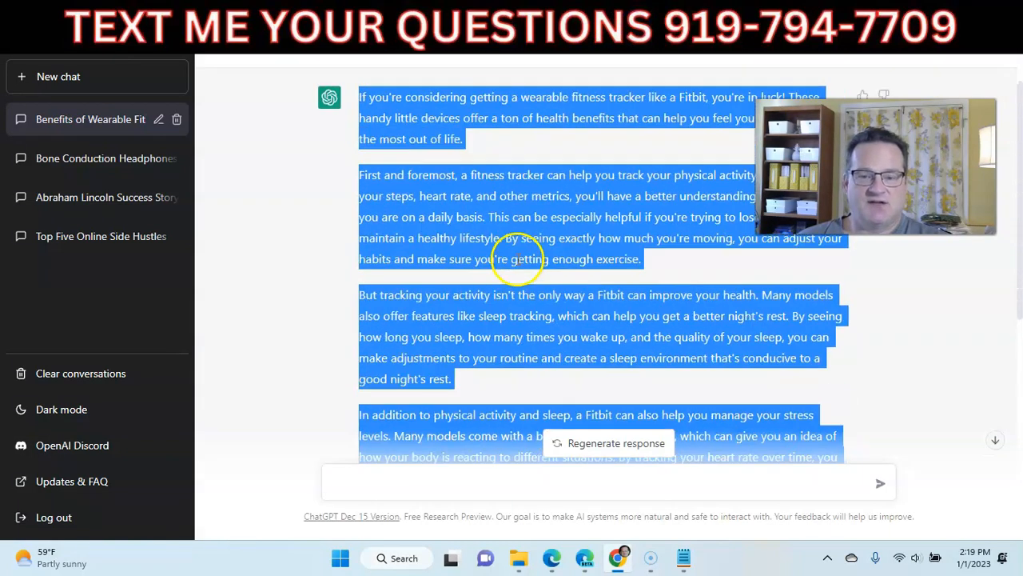
click(518, 259)
scroll(518, 260, up, 1)
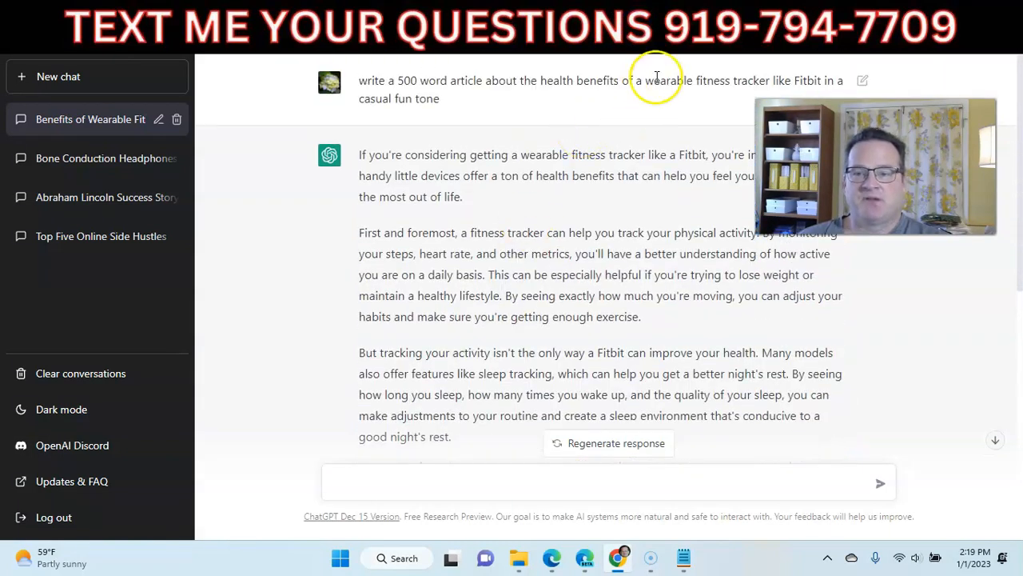
click(794, 23)
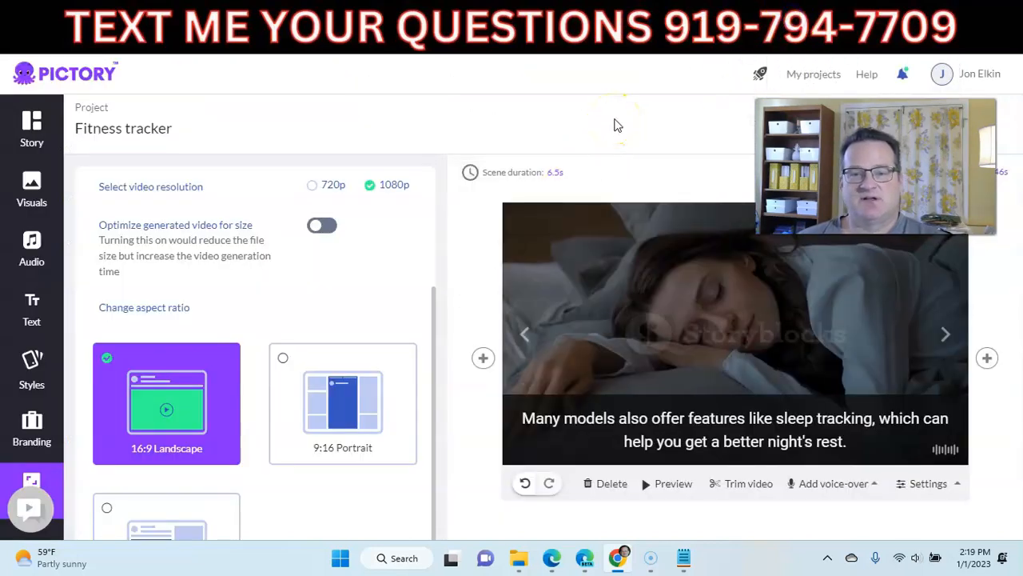
click(555, 21)
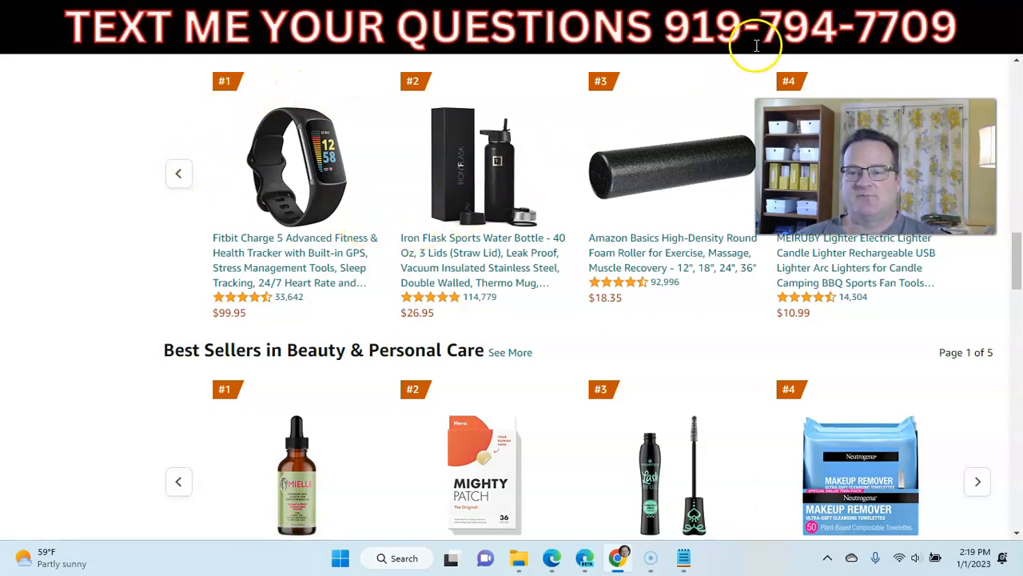
click(799, 11)
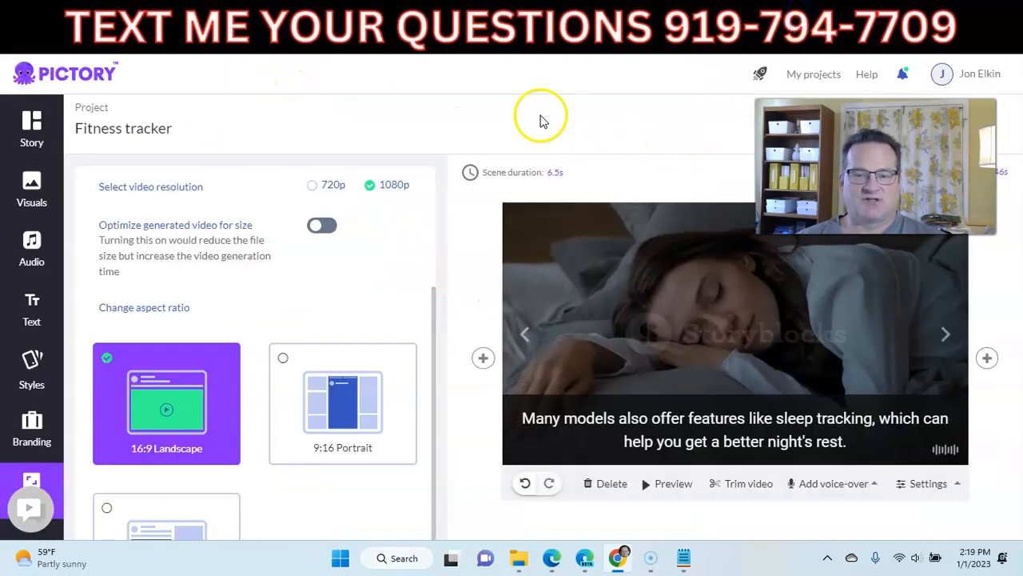